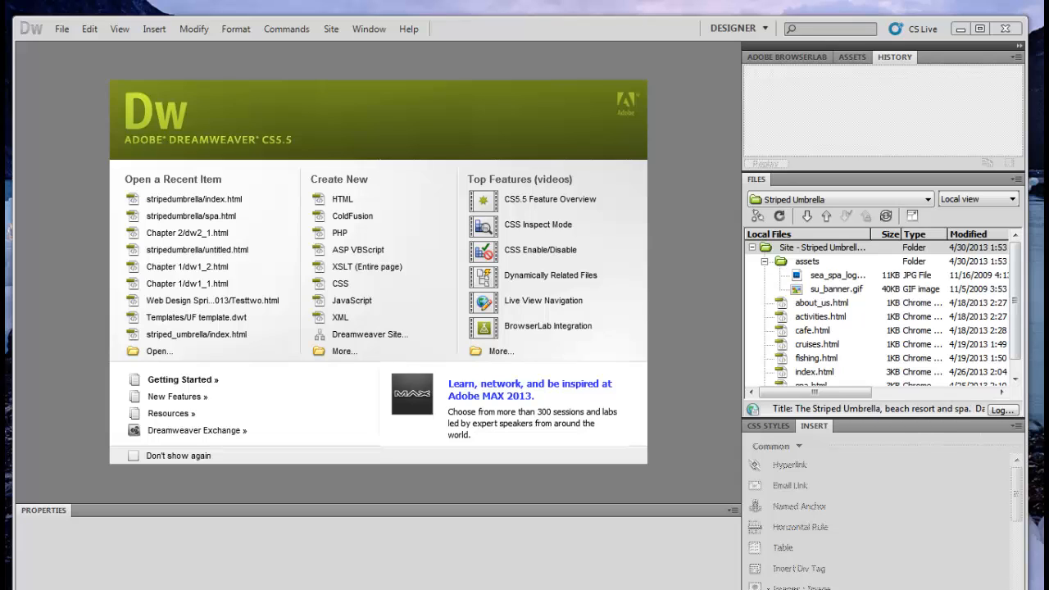
Open the spa.html page from the Striped Umbrella site files
{"action": "left_click", "coordinate": [1015, 379]}
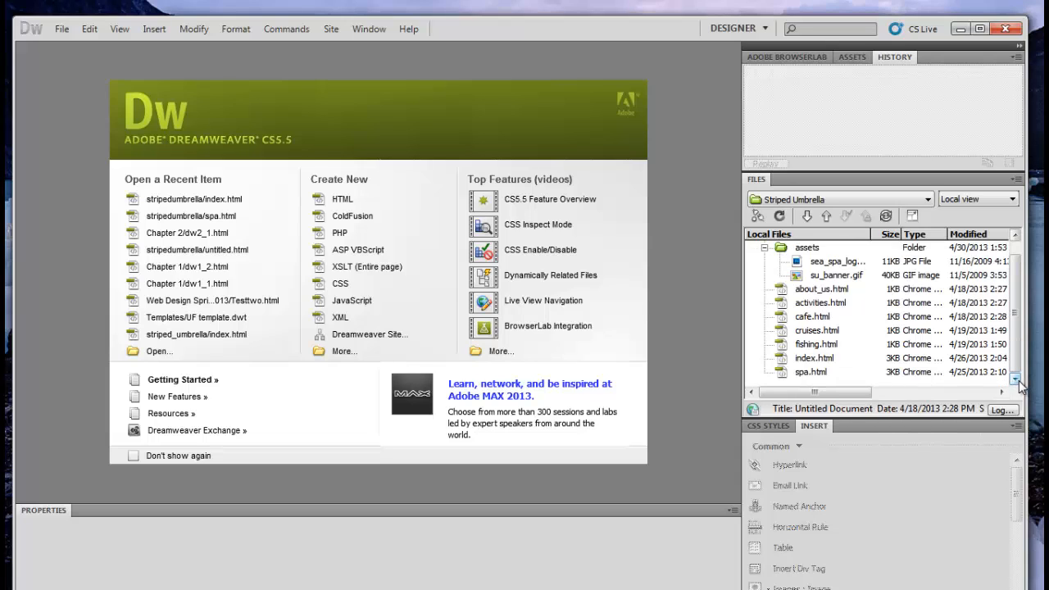
{"action": "left_click", "coordinate": [815, 371]}
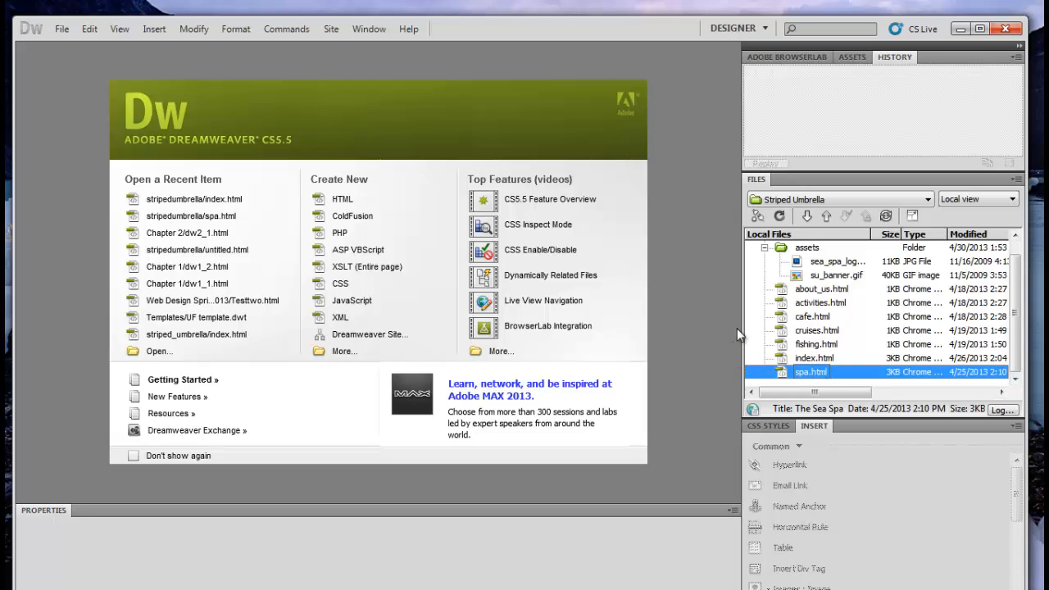
{"action": "double_click", "coordinate": [808, 371]}
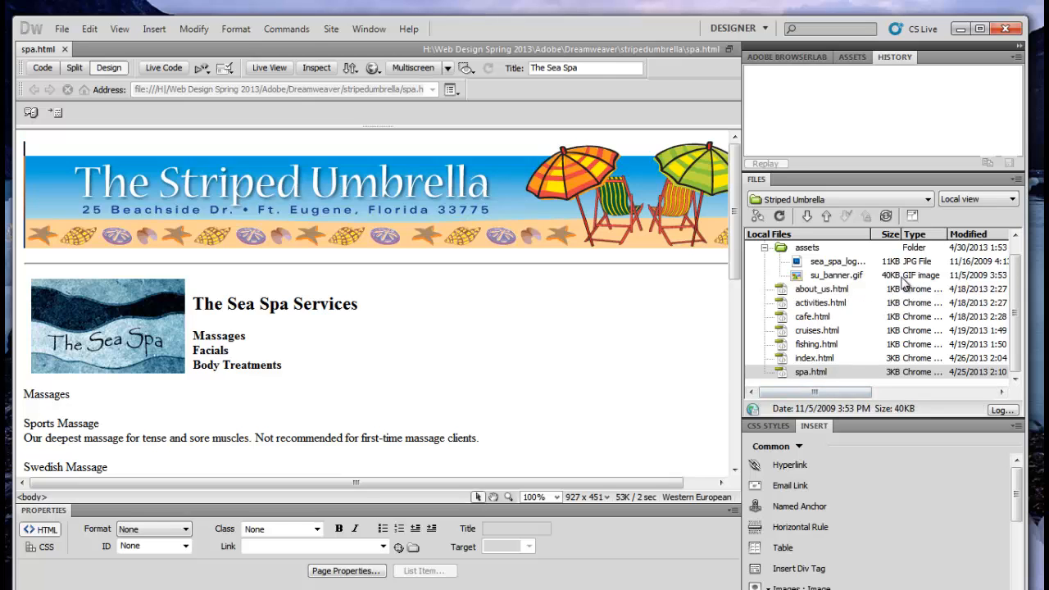
Format the Sports, Swedish and Hot Stone Massage entries with their descriptions as an unordered list
{"action": "scroll", "coordinate": [274, 414], "scroll_direction": "down", "scroll_amount": 3}
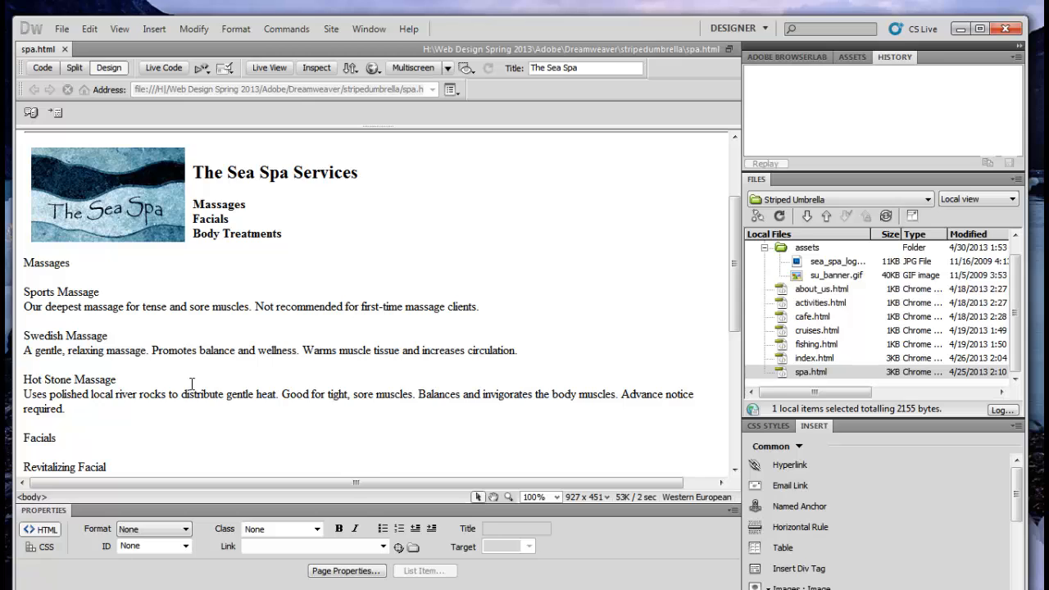
{"action": "left_click", "coordinate": [96, 309]}
{"action": "left_click_drag", "start_coordinate": [25, 293], "coordinate": [123, 410]}
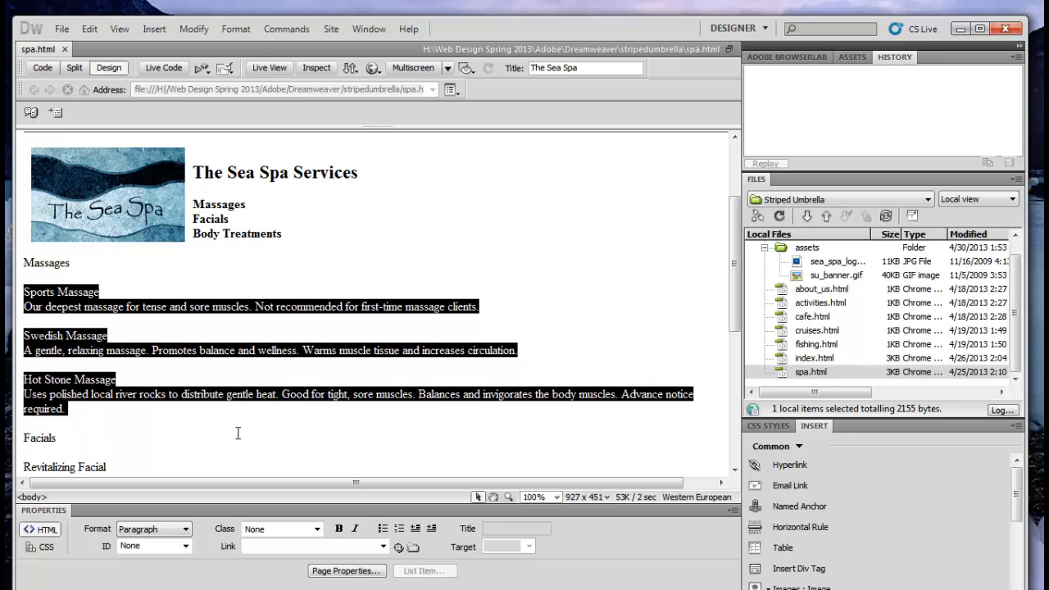
{"action": "left_click", "coordinate": [383, 529]}
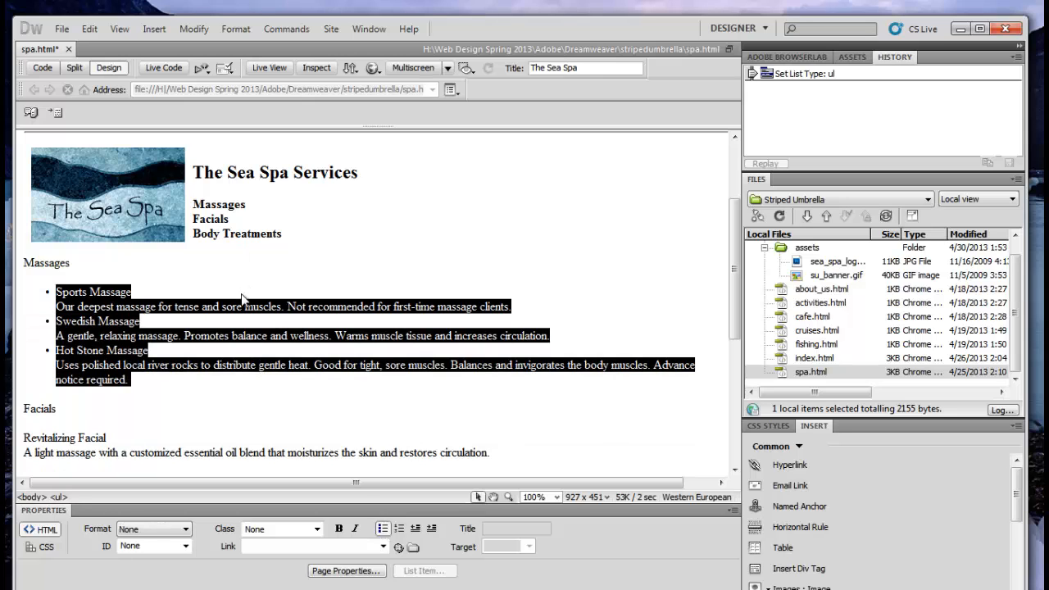
{"action": "left_click", "coordinate": [264, 306]}
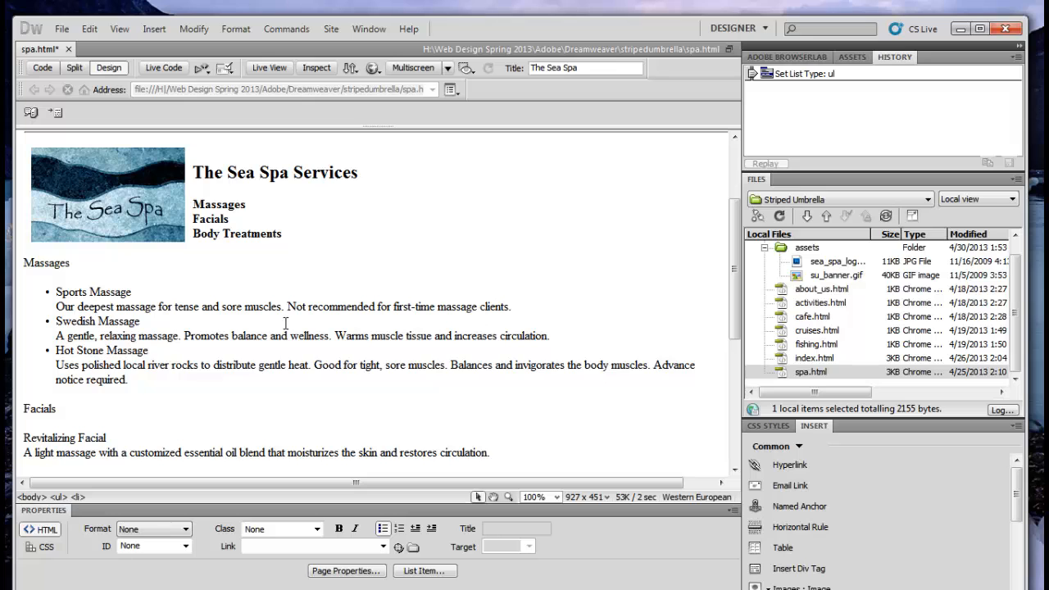
Format the entries under Facials, from Revitalizing Facial through the Milk Mask description, as an unordered list
{"action": "scroll", "coordinate": [242, 432], "scroll_direction": "down", "scroll_amount": 3}
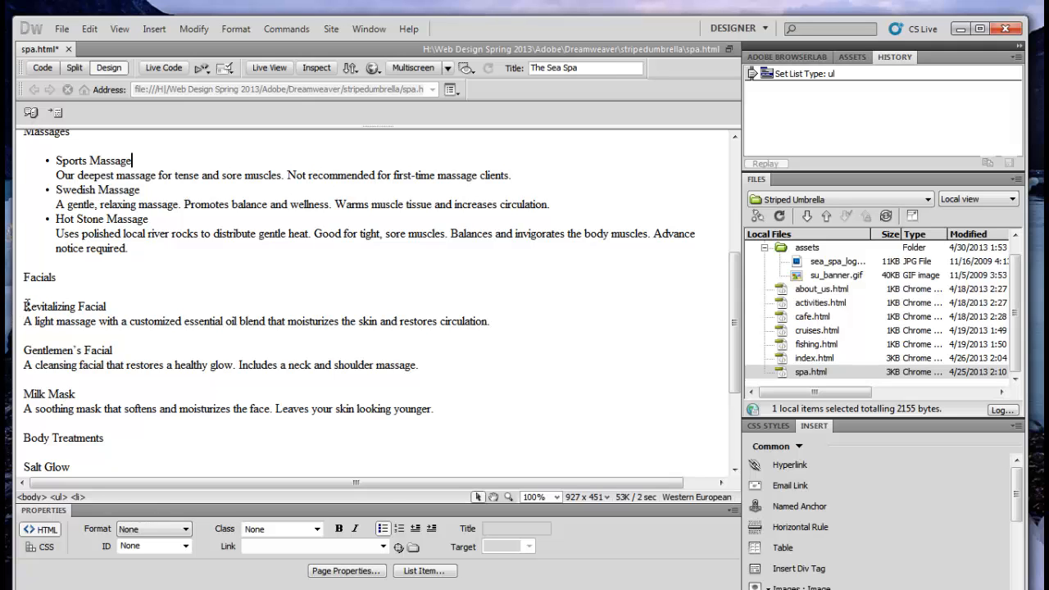
{"action": "left_click_drag", "start_coordinate": [26, 306], "coordinate": [489, 410]}
{"action": "left_click", "coordinate": [383, 529]}
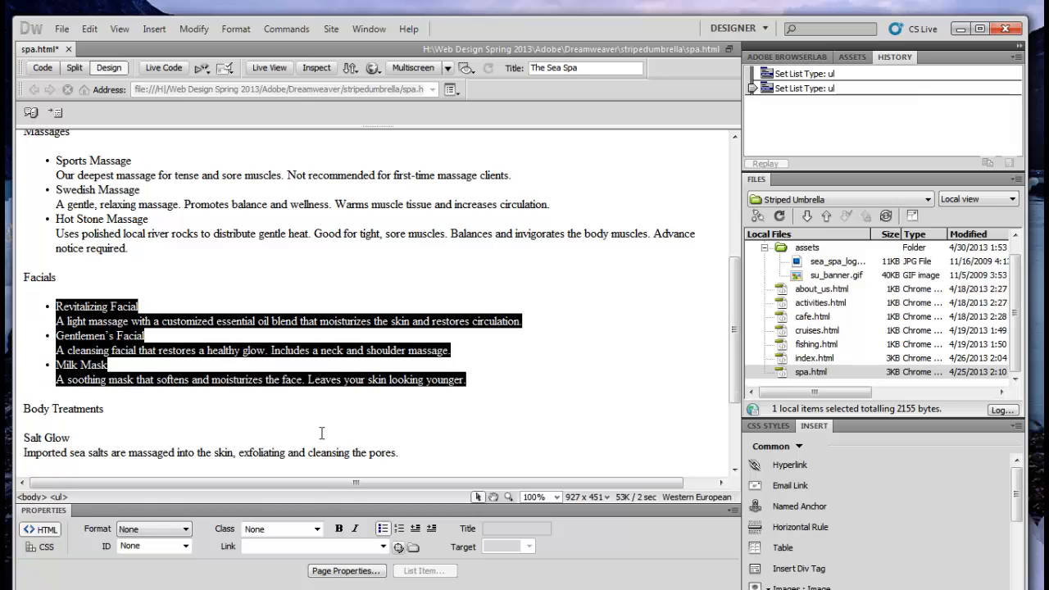
Format the Salt Glow, Herbal Wrap and Seaweed Body Wrap entries as an unordered list and review the page's lists
{"action": "scroll", "coordinate": [321, 433], "scroll_direction": "down", "scroll_amount": 2}
{"action": "scroll", "coordinate": [239, 395], "scroll_direction": "down", "scroll_amount": 1}
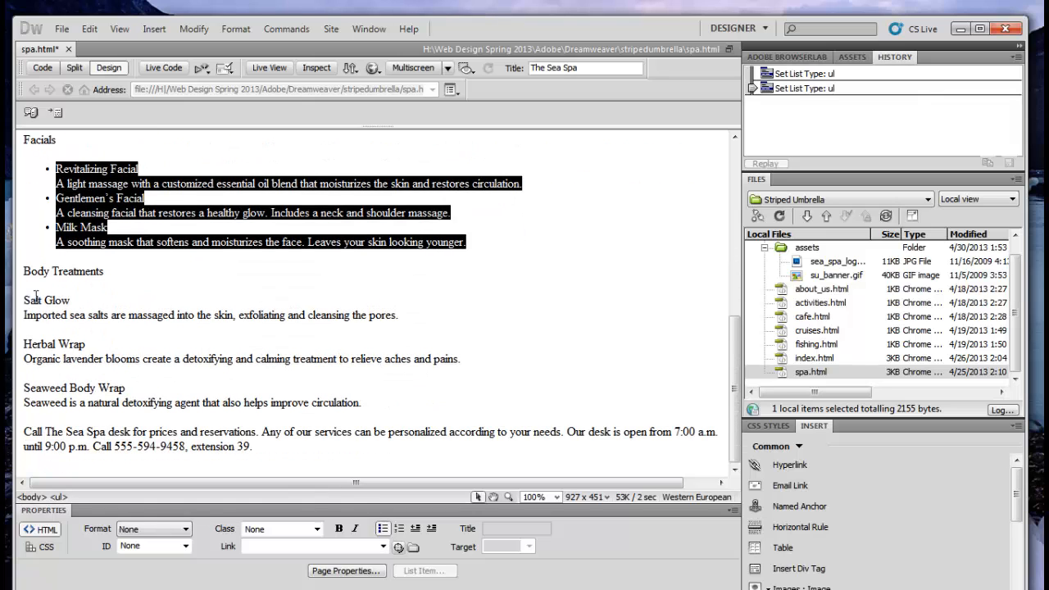
{"action": "left_click_drag", "start_coordinate": [20, 302], "coordinate": [332, 410]}
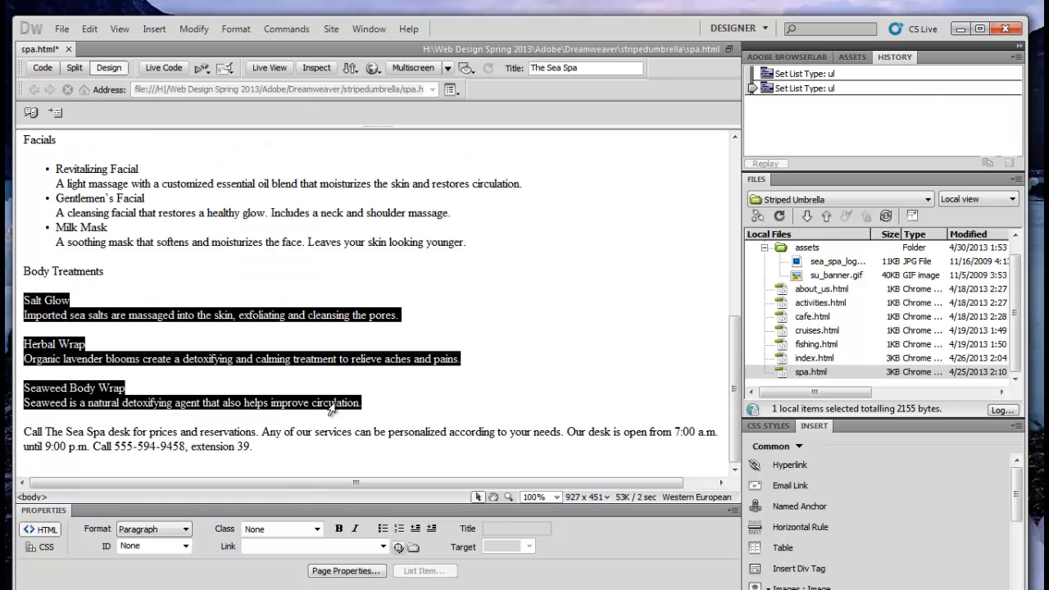
{"action": "left_click", "coordinate": [383, 529]}
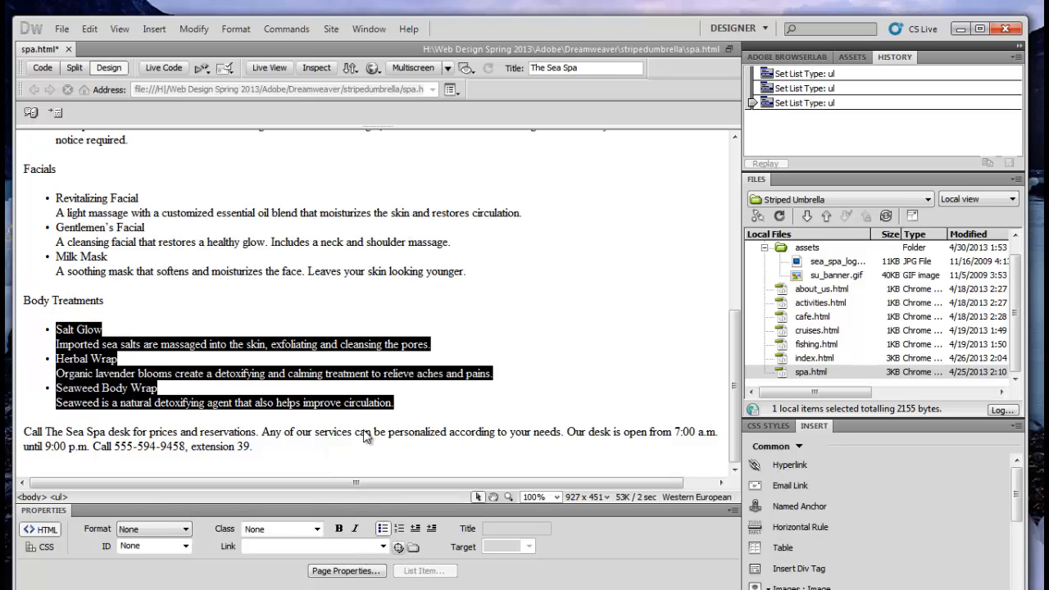
{"action": "left_click", "coordinate": [399, 321]}
{"action": "scroll", "coordinate": [406, 352], "scroll_direction": "up", "scroll_amount": 3}
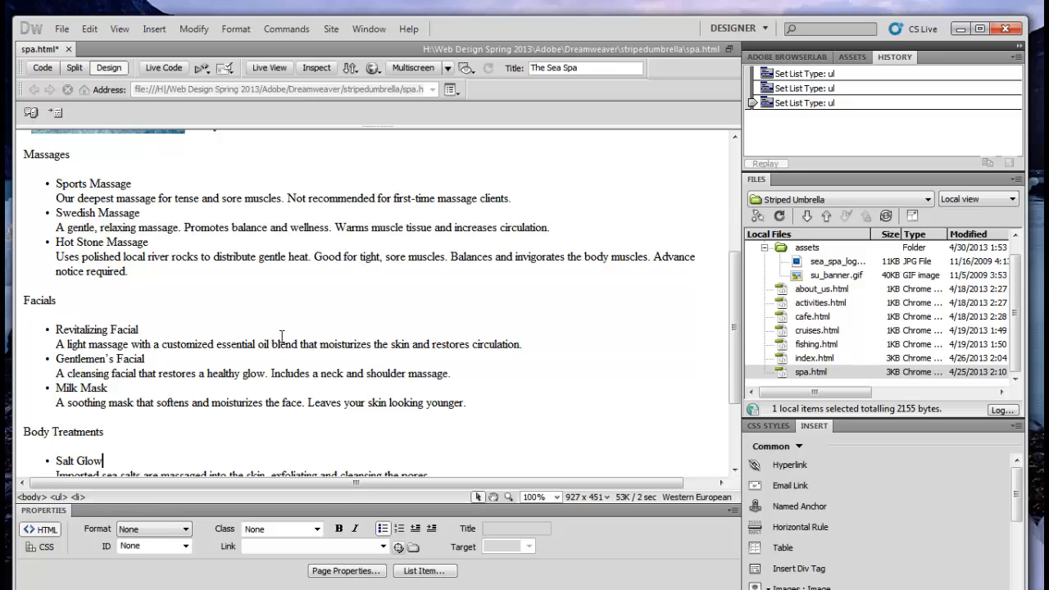
{"action": "scroll", "coordinate": [336, 359], "scroll_direction": "down", "scroll_amount": 3}
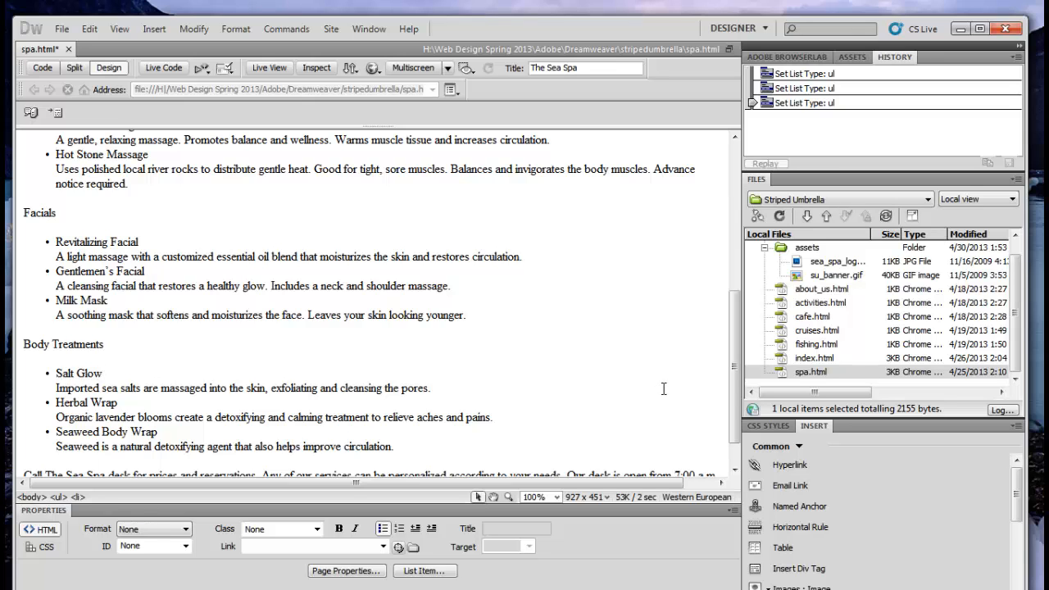
{"action": "scroll", "coordinate": [633, 322], "scroll_direction": "up", "scroll_amount": 4}
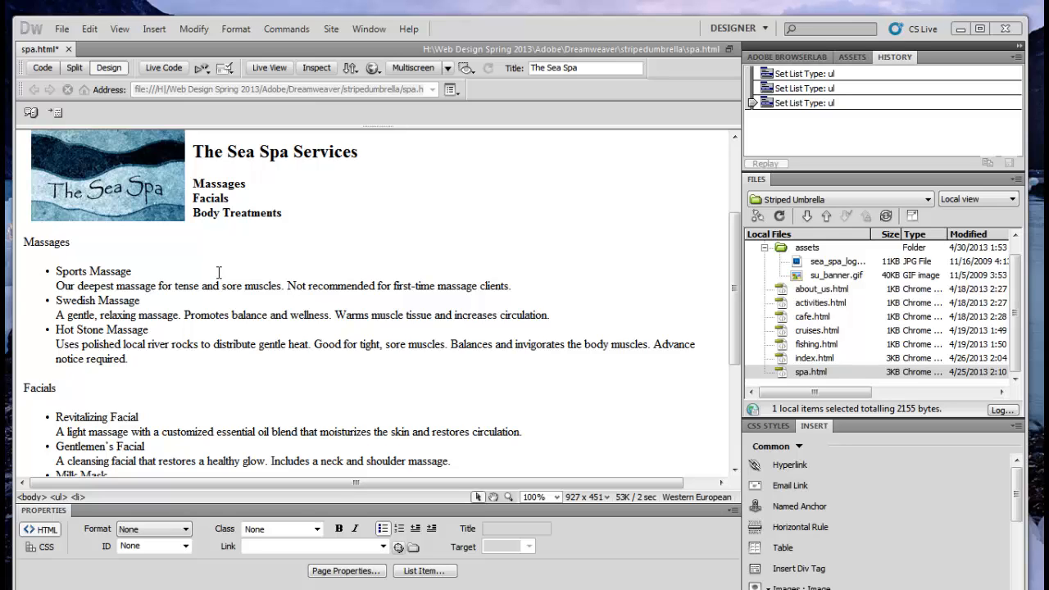
Set the bullet style of the list under Massages to Square, keeping the Bulleted List type
{"action": "left_click", "coordinate": [187, 530]}
{"action": "left_click", "coordinate": [188, 532]}
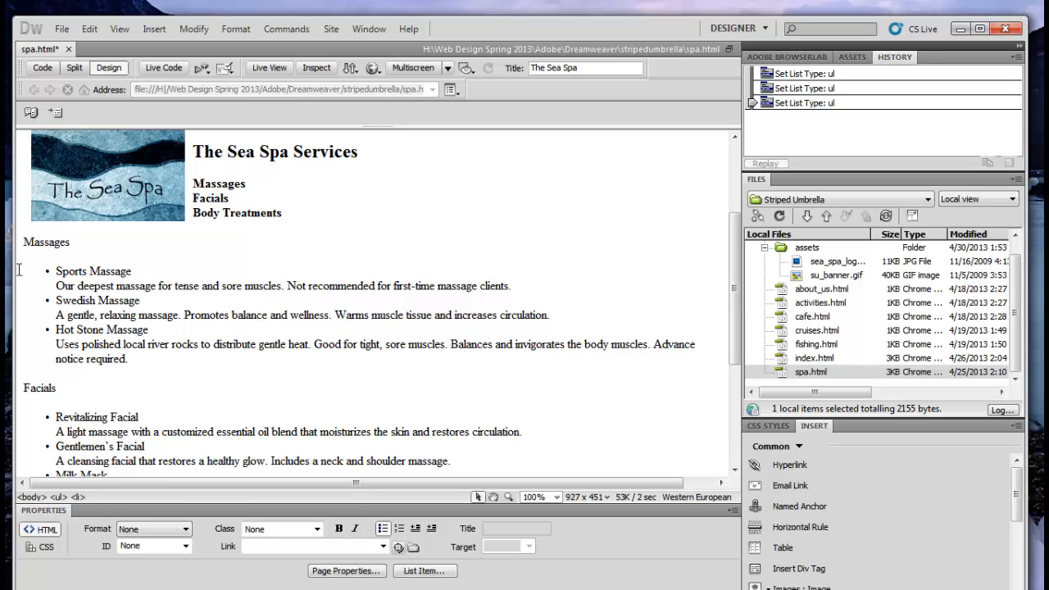
{"action": "left_click", "coordinate": [46, 242]}
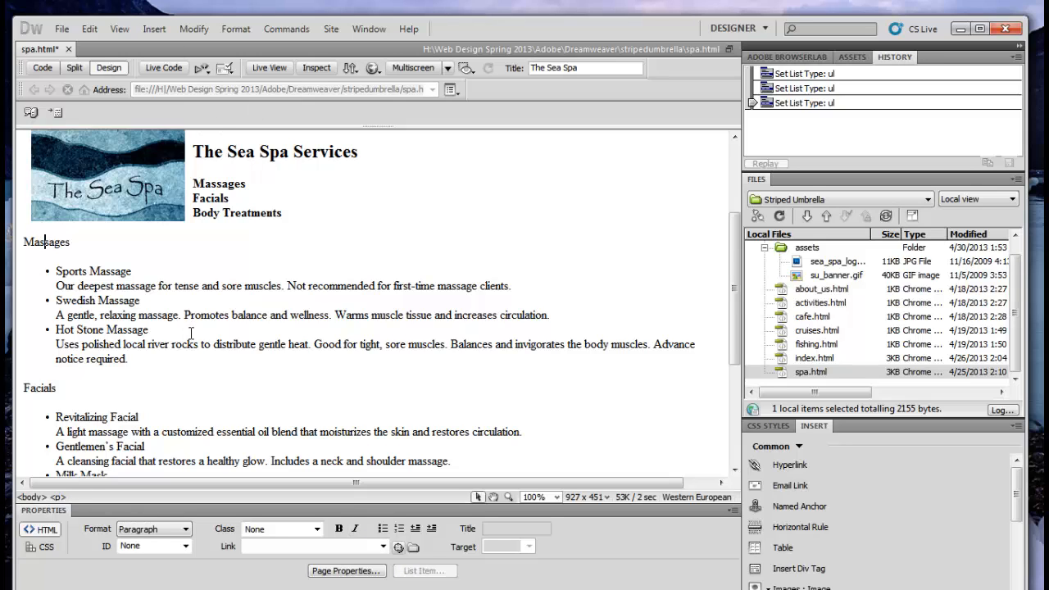
{"action": "left_click", "coordinate": [91, 271]}
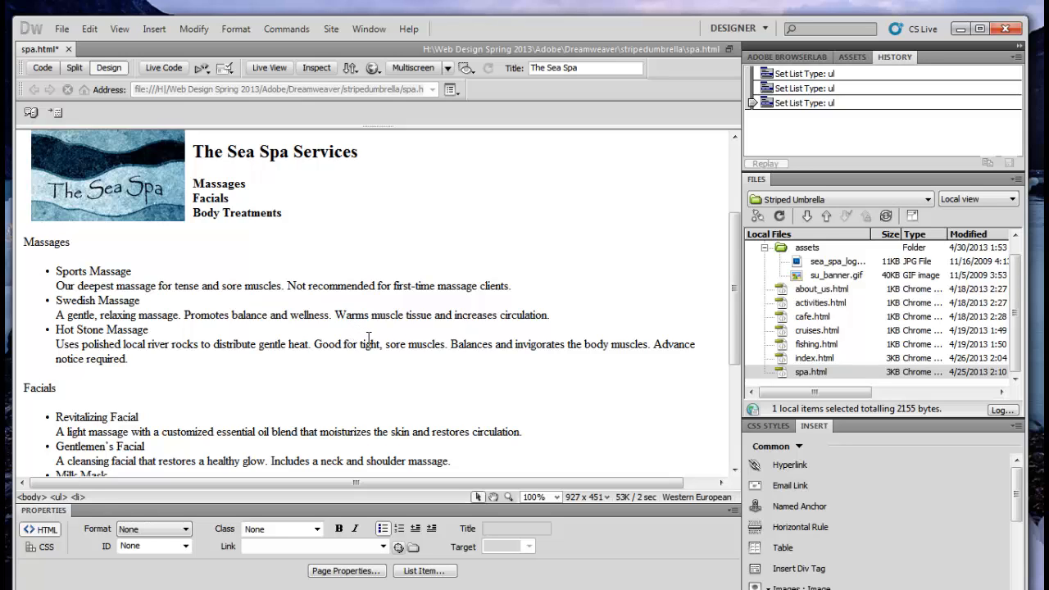
{"action": "left_click", "coordinate": [430, 572]}
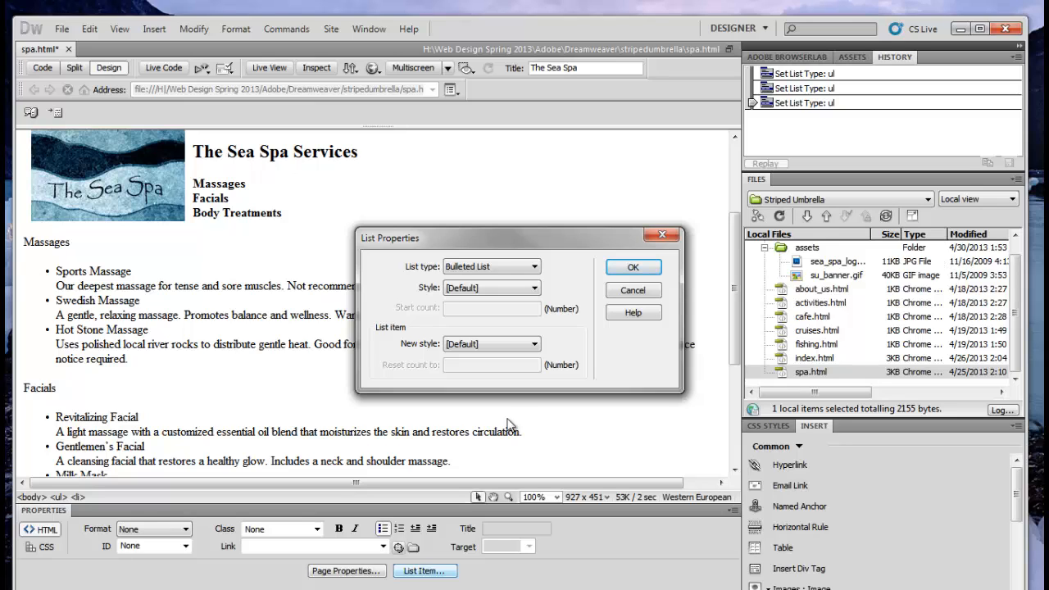
{"action": "left_click", "coordinate": [456, 271]}
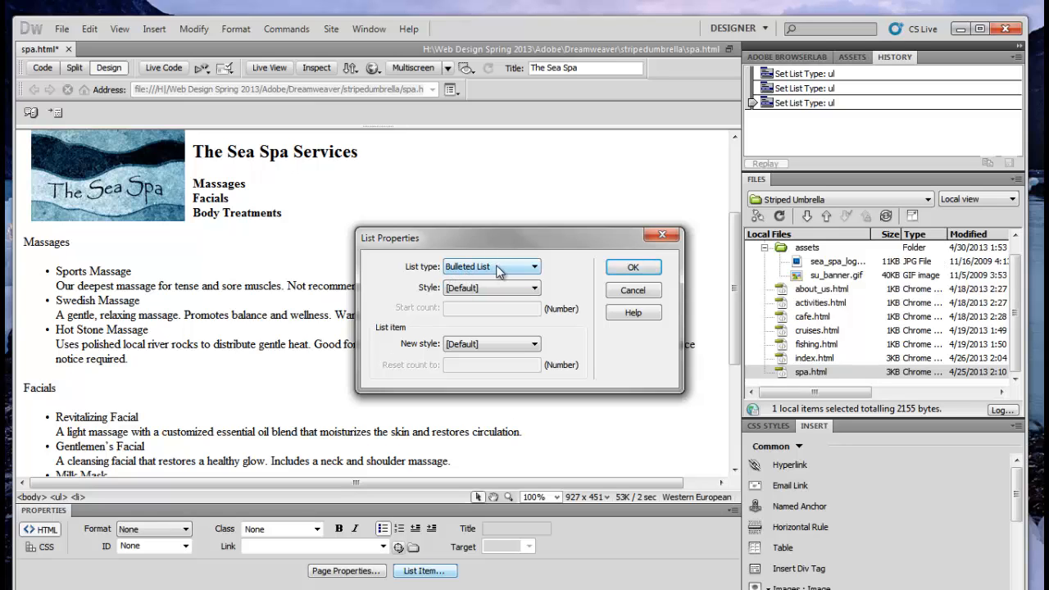
{"action": "left_click", "coordinate": [534, 291]}
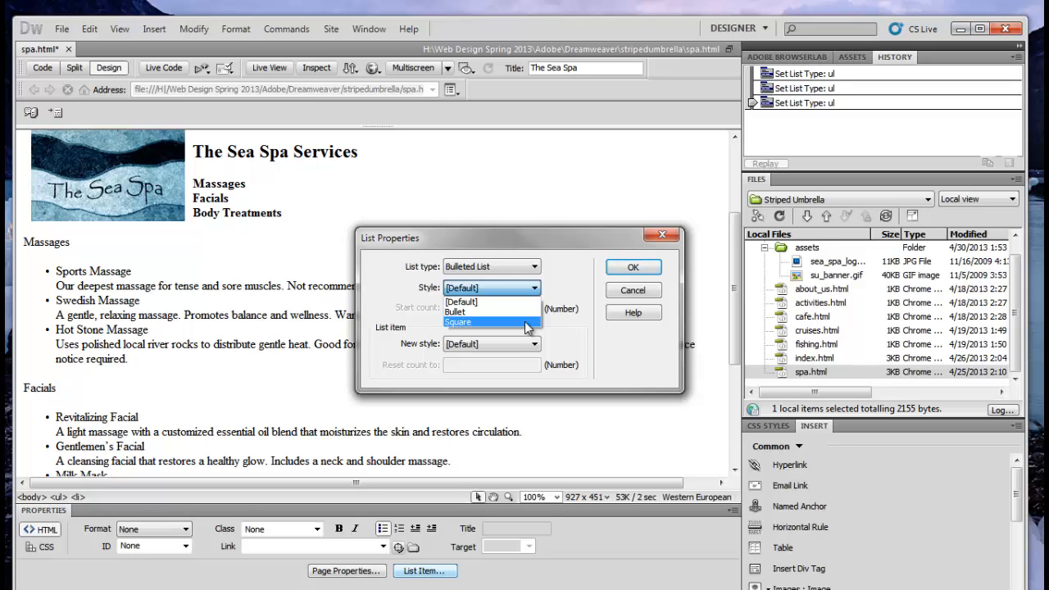
{"action": "left_click", "coordinate": [527, 322]}
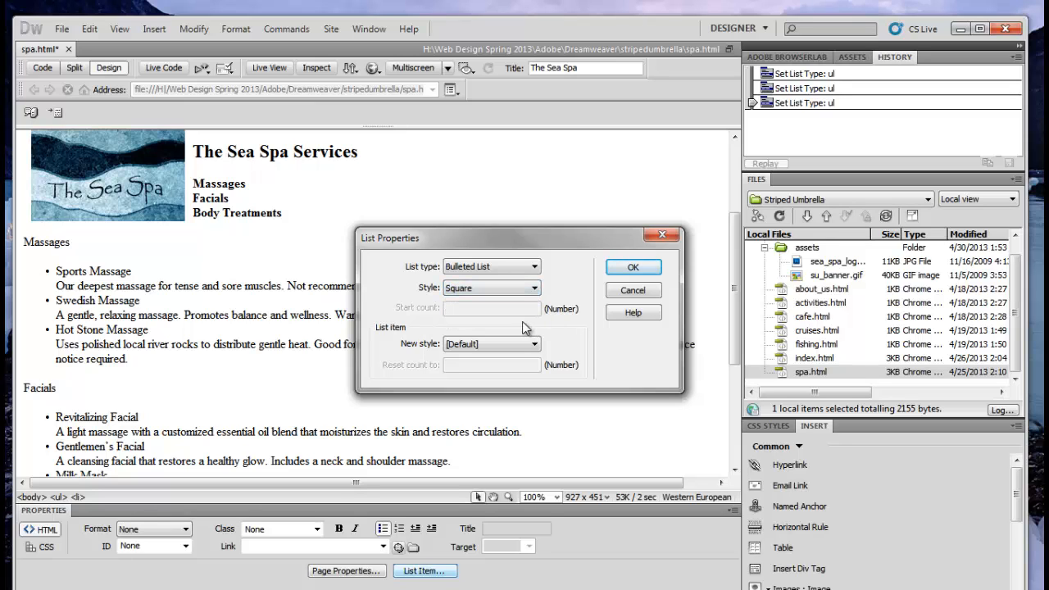
{"action": "left_click", "coordinate": [633, 269]}
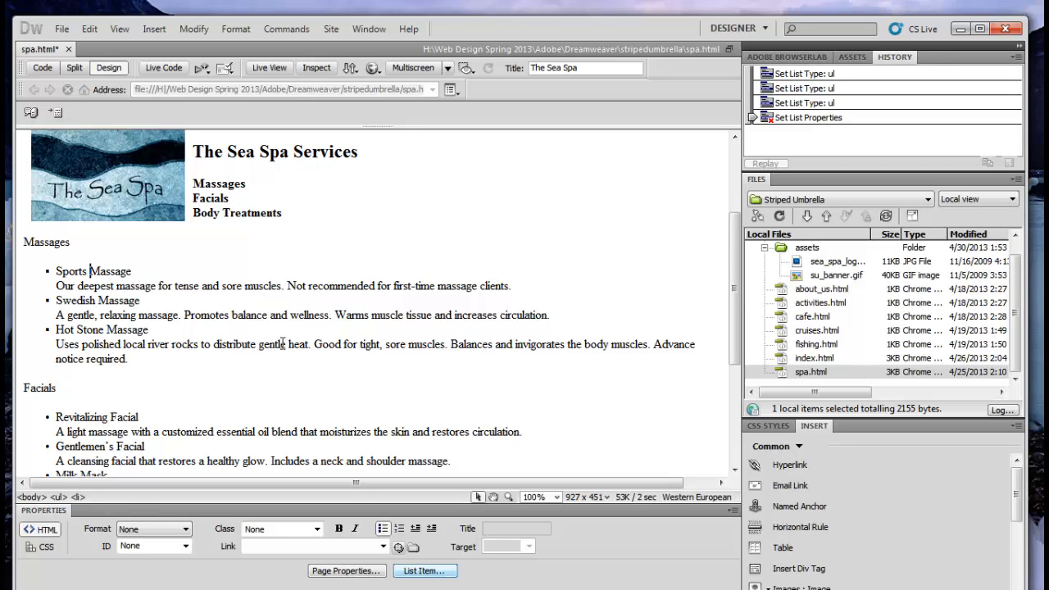
Change the bullet style of the list under Facials to Square
{"action": "scroll", "coordinate": [201, 310], "scroll_direction": "down", "scroll_amount": 3}
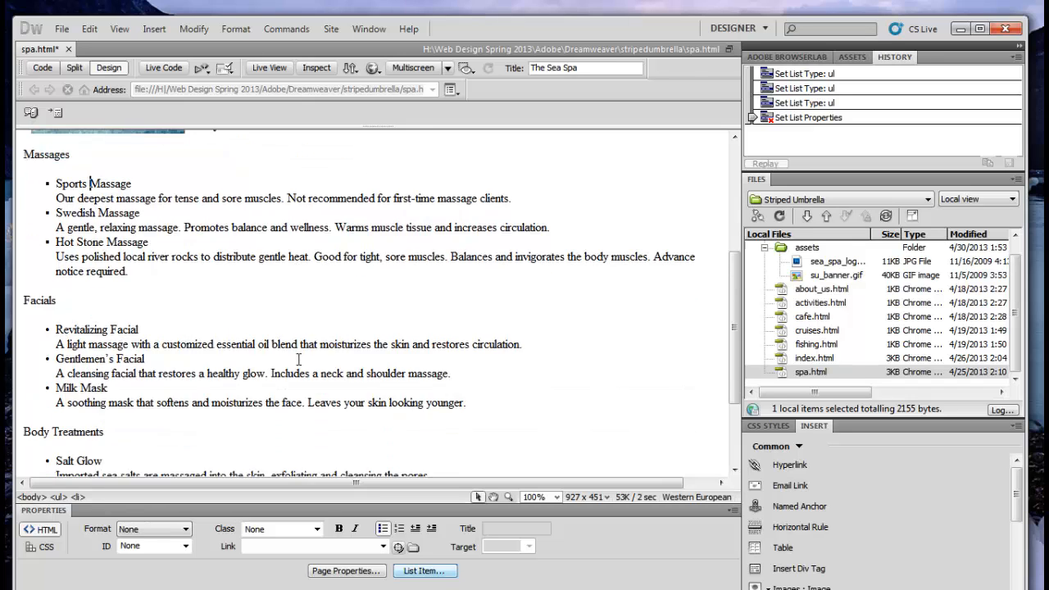
{"action": "left_click", "coordinate": [176, 311]}
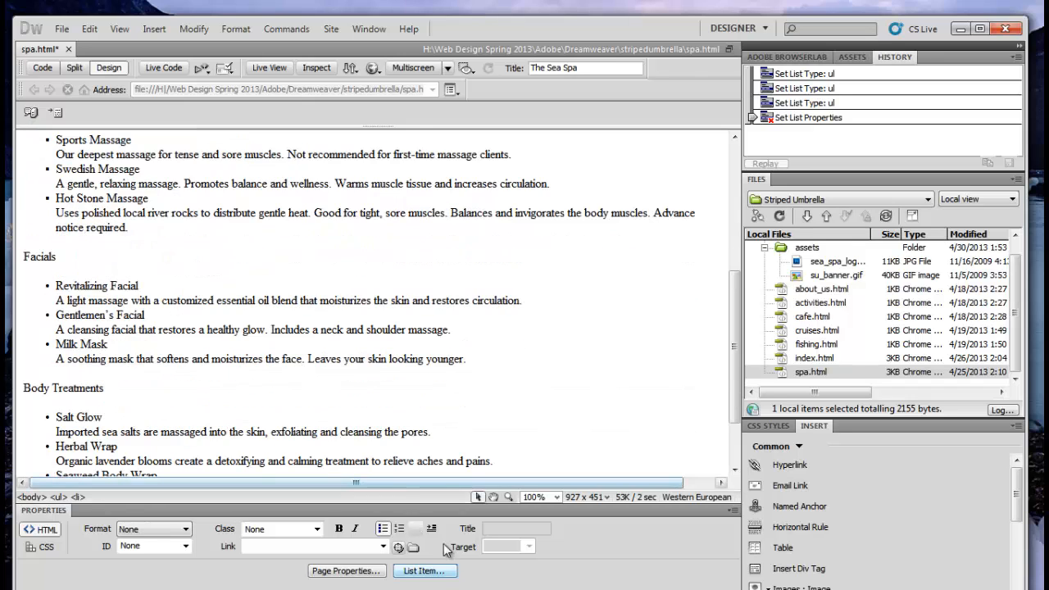
{"action": "left_click", "coordinate": [423, 571]}
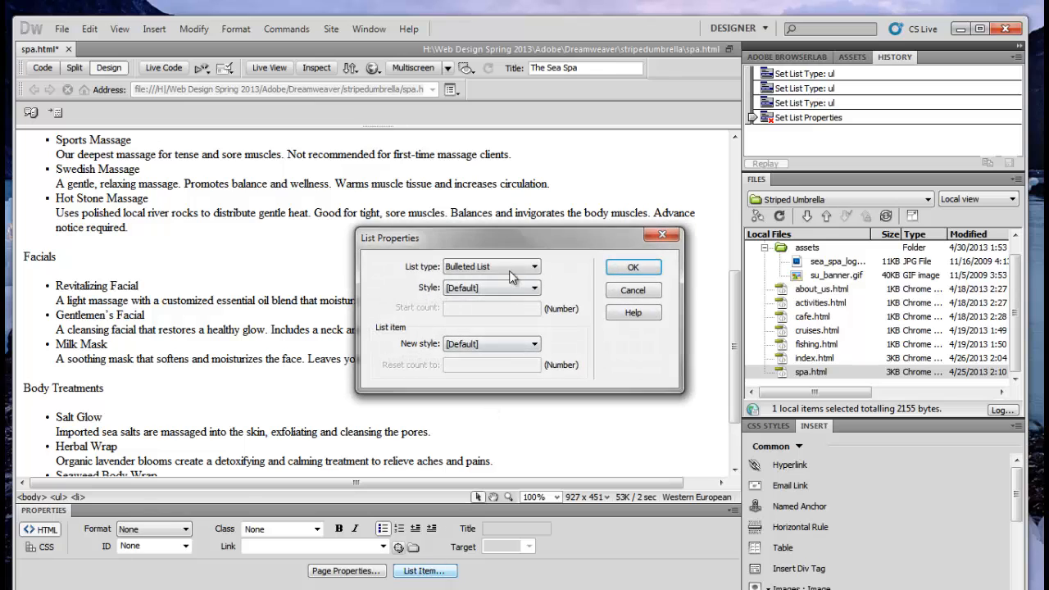
{"action": "left_click", "coordinate": [506, 295]}
{"action": "left_click", "coordinate": [496, 326]}
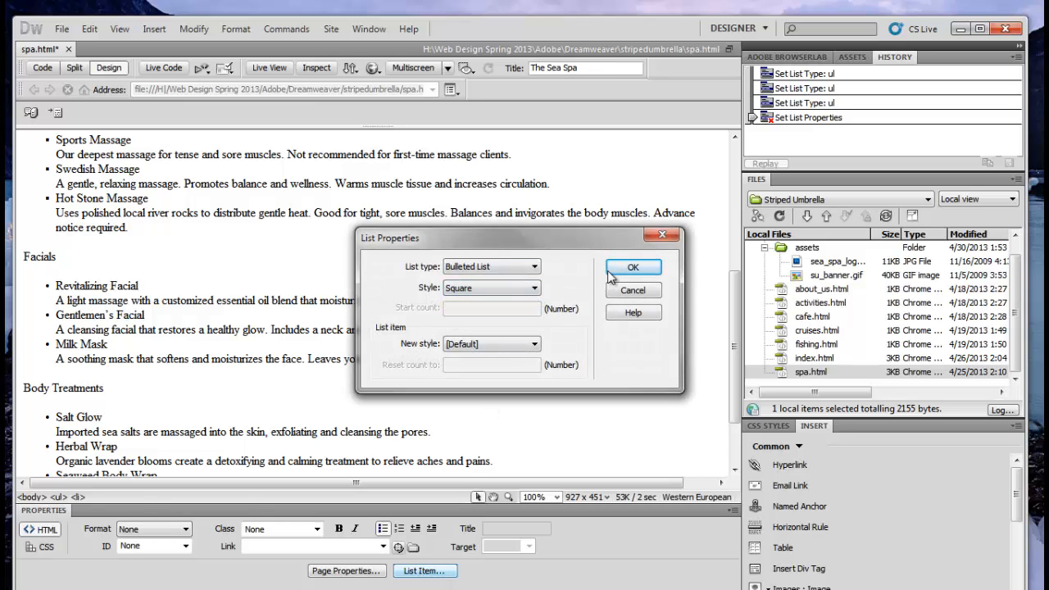
{"action": "left_click", "coordinate": [633, 267]}
Change the bullet style of the list under Body Treatments to Square
{"action": "scroll", "coordinate": [492, 369], "scroll_direction": "down", "scroll_amount": 3}
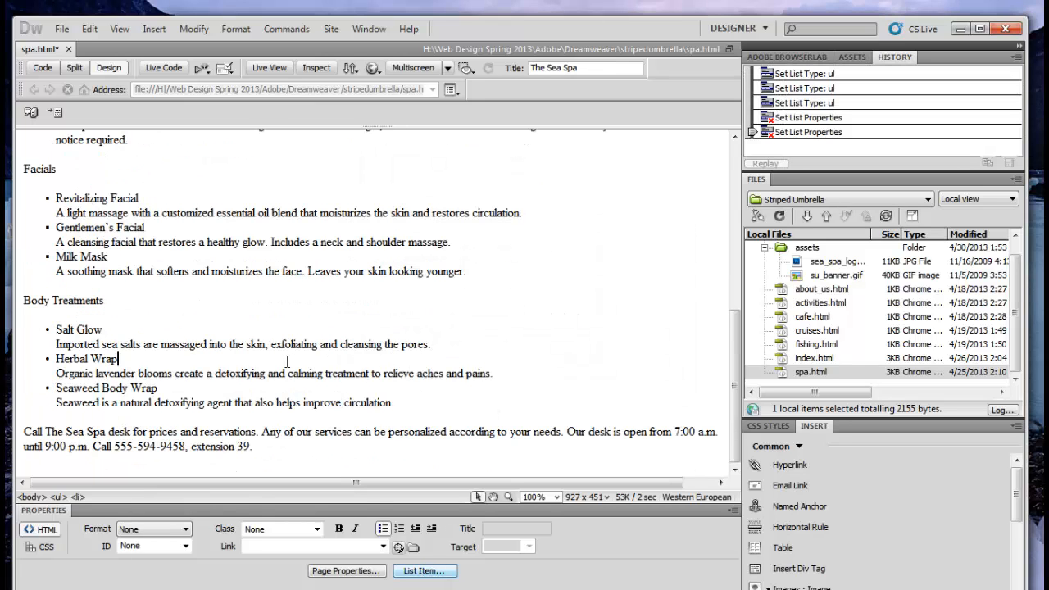
{"action": "left_click", "coordinate": [424, 571]}
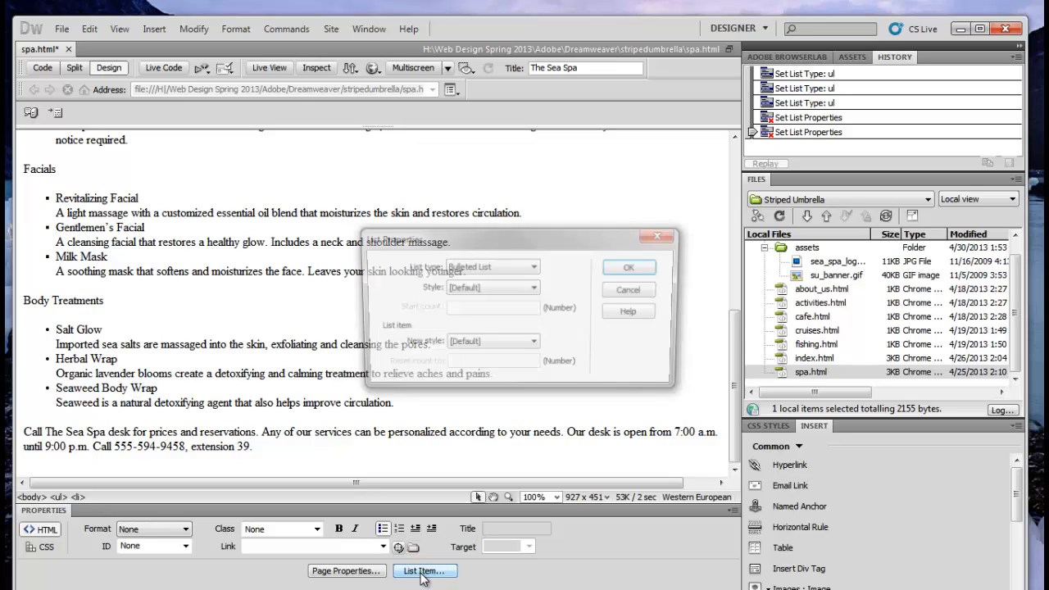
{"action": "left_click", "coordinate": [497, 289]}
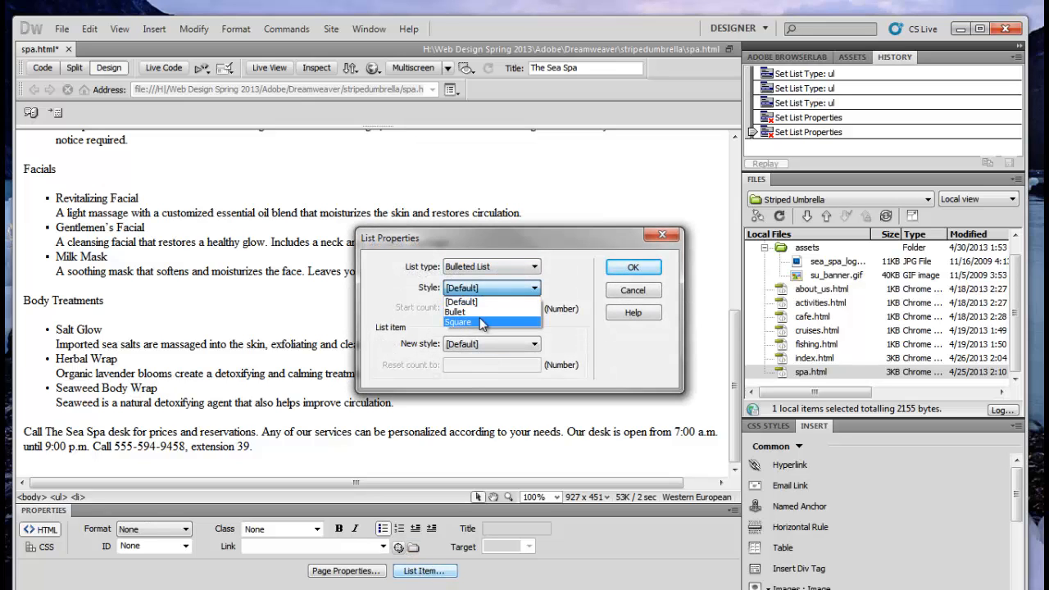
{"action": "left_click", "coordinate": [481, 322]}
{"action": "left_click", "coordinate": [639, 267]}
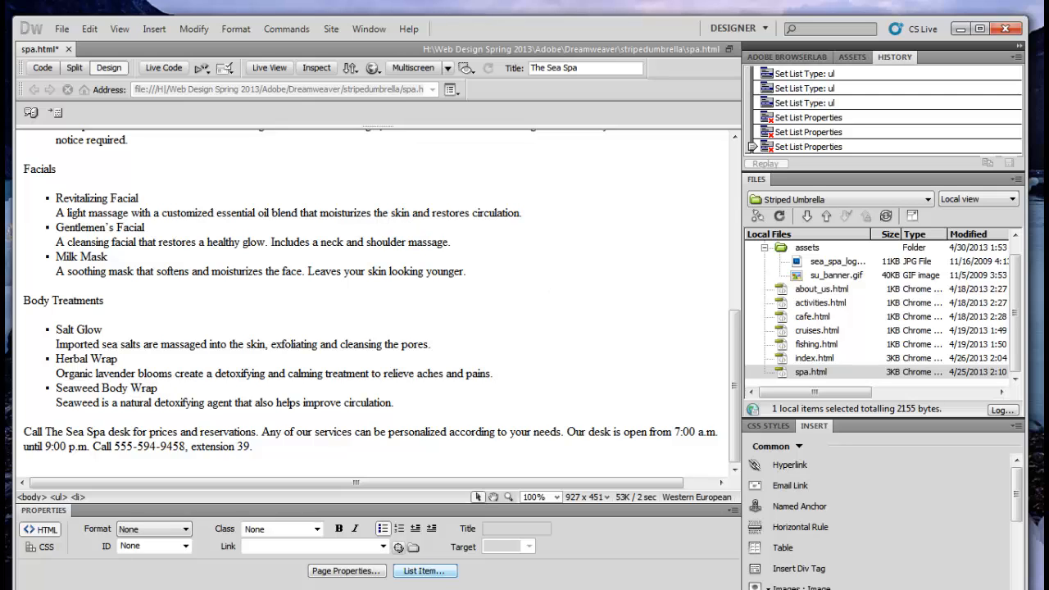
Examine the opening ul tag of the Body Treatments list in Split view, and return to Design view
{"action": "left_click", "coordinate": [73, 68]}
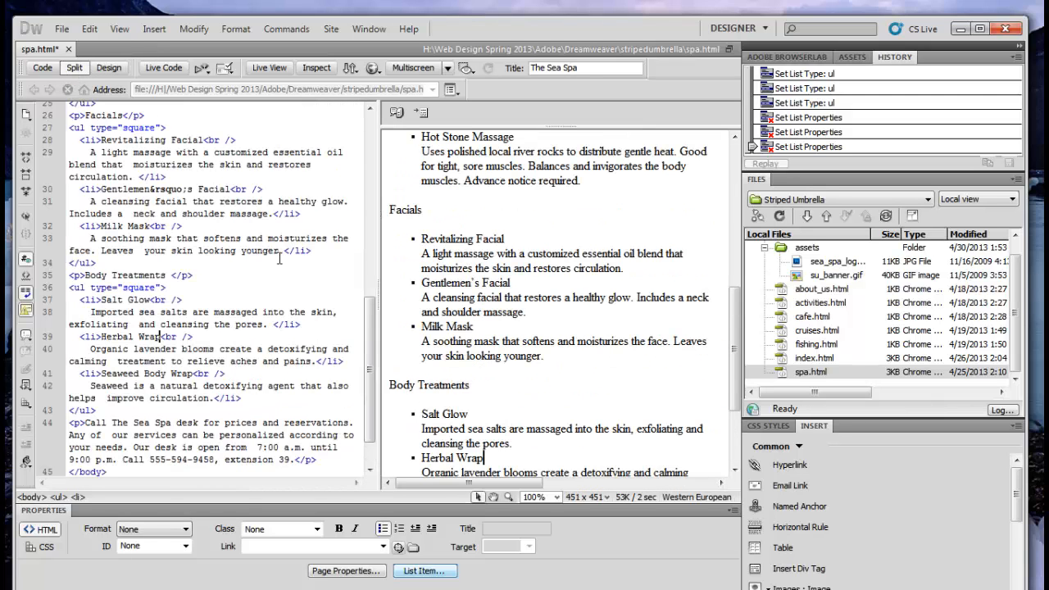
{"action": "triple_click", "coordinate": [184, 288]}
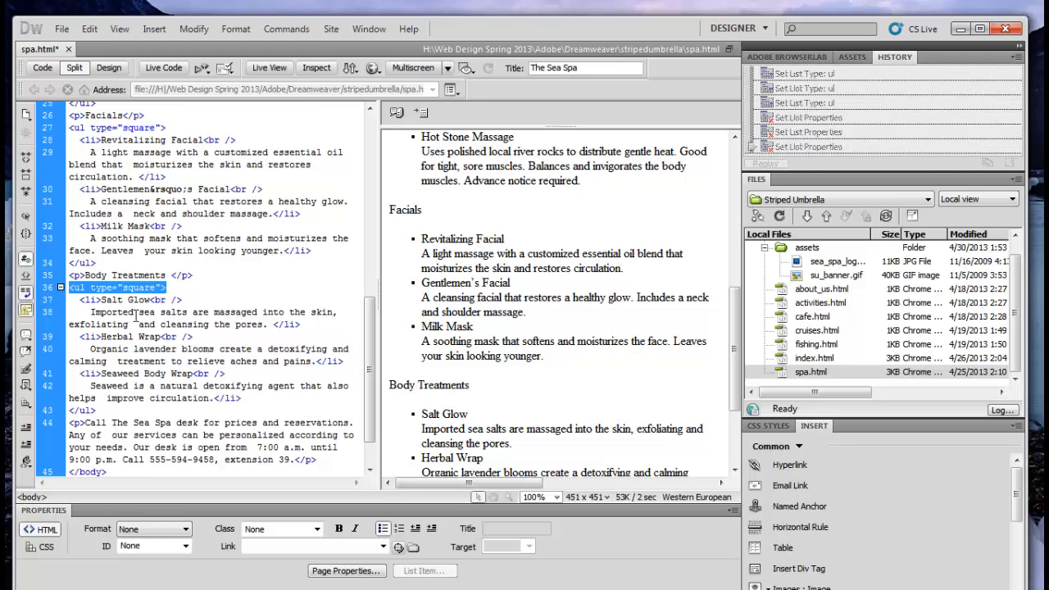
{"action": "left_click", "coordinate": [109, 68]}
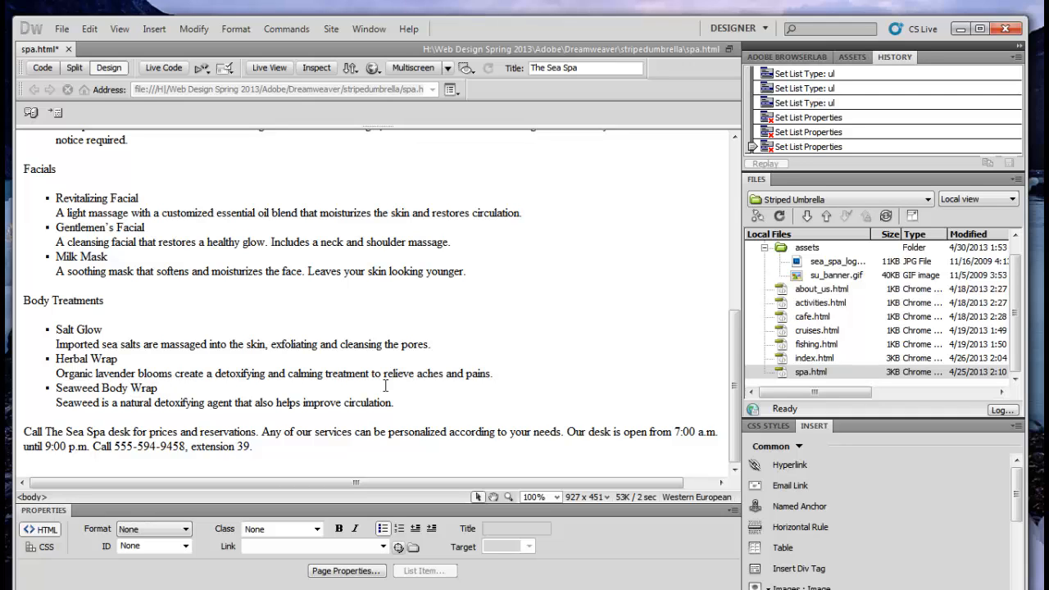
Place the insertion point at the end of the document, after the spa desk contact paragraph
{"action": "key", "text": "ctrl+End"}
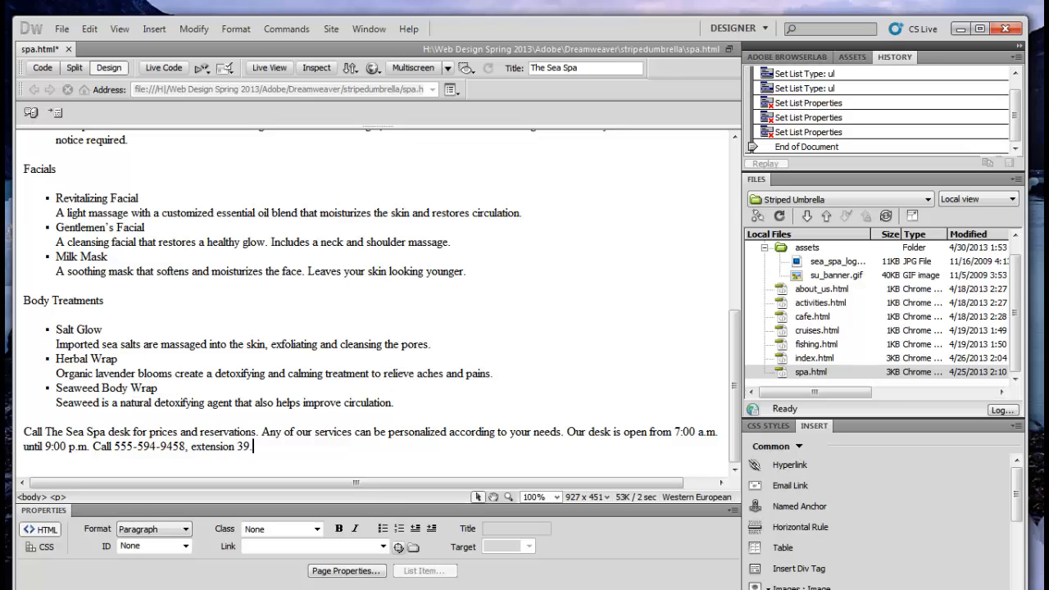
{"action": "left_click", "coordinate": [64, 30]}
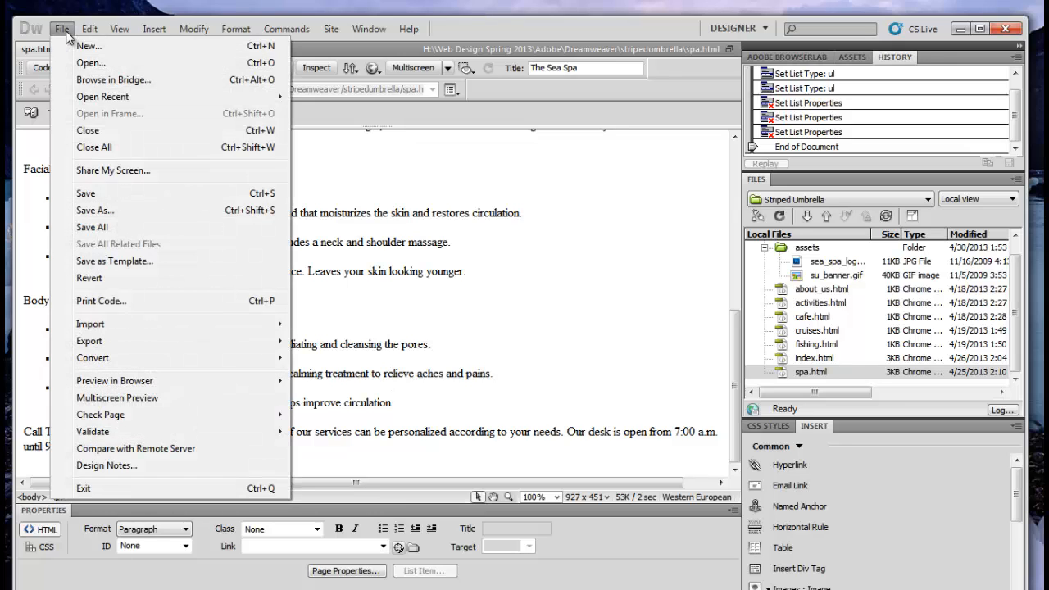
{"action": "mouse_move", "coordinate": [165, 326]}
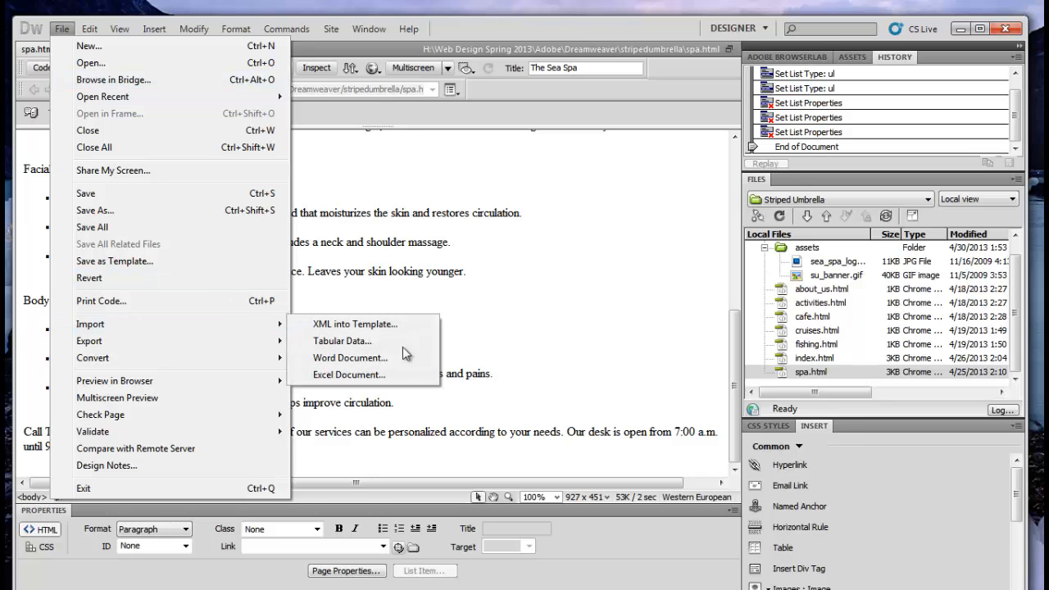
{"action": "left_click", "coordinate": [375, 359]}
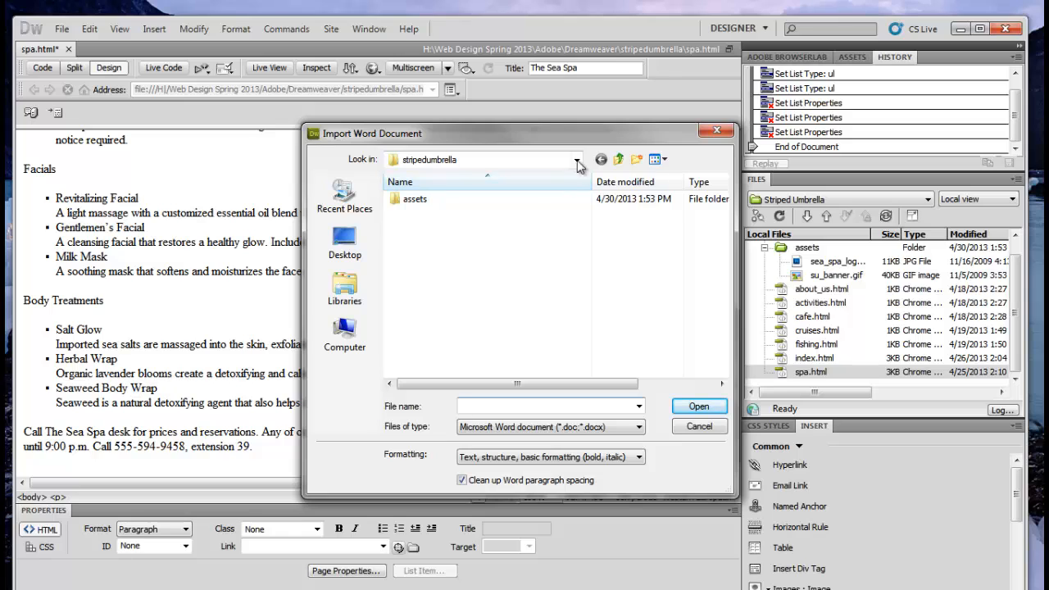
{"action": "left_click", "coordinate": [618, 159]}
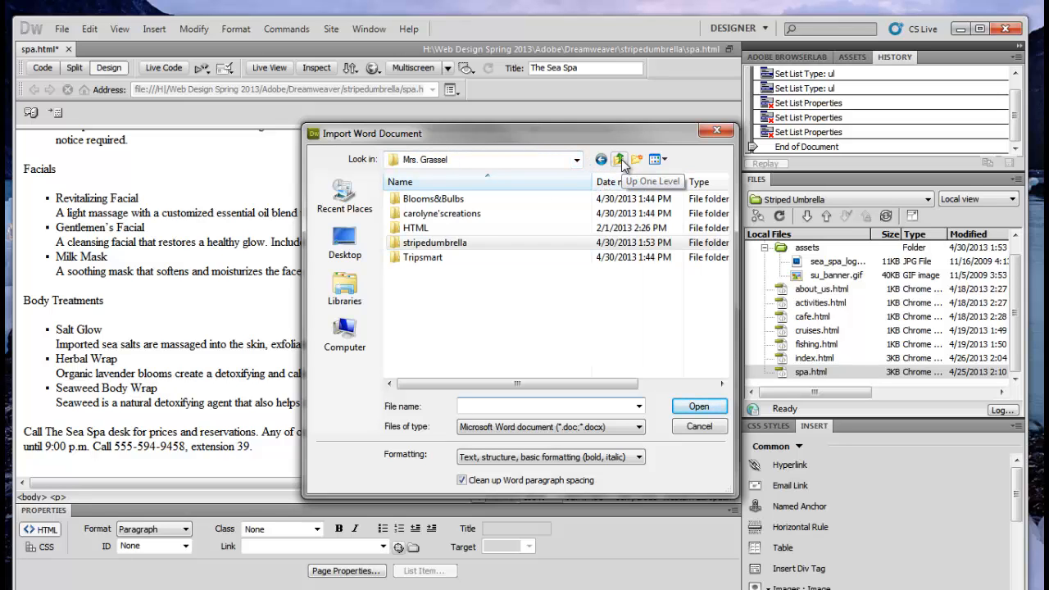
{"action": "left_click", "coordinate": [619, 159]}
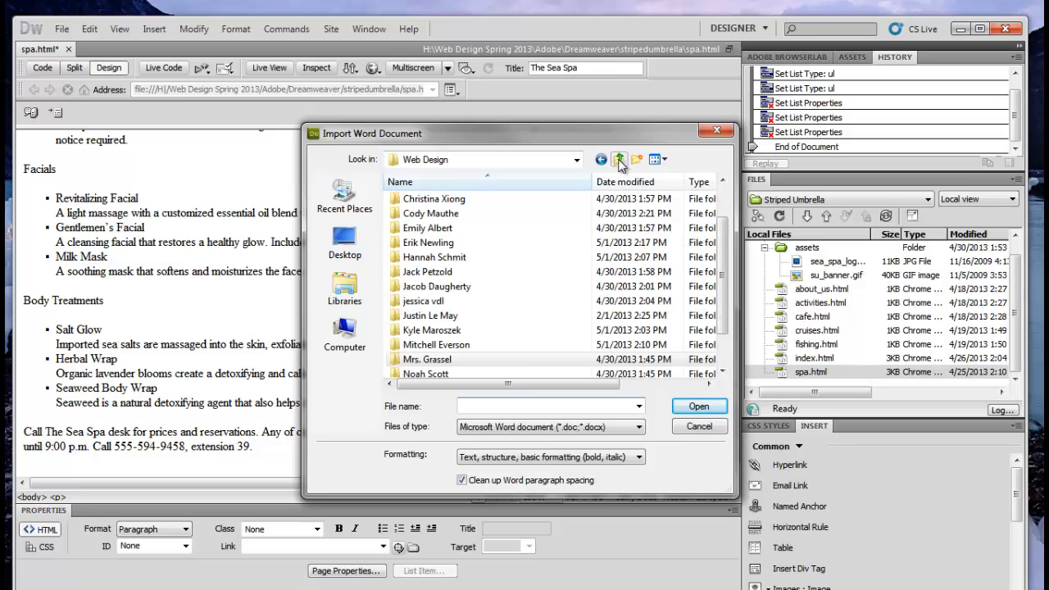
{"action": "left_click", "coordinate": [619, 160]}
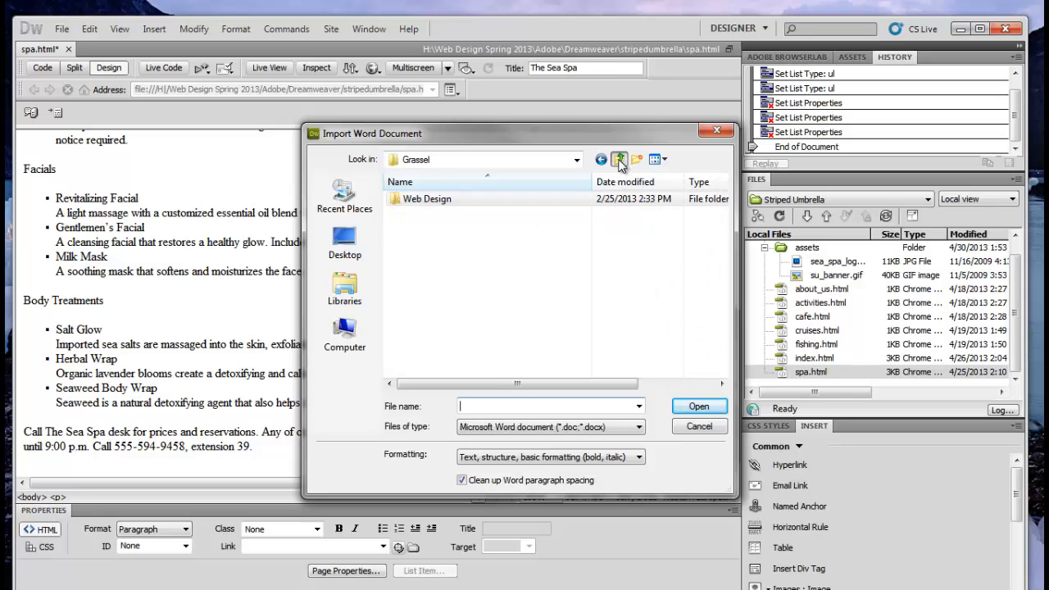
{"action": "left_click", "coordinate": [718, 131]}
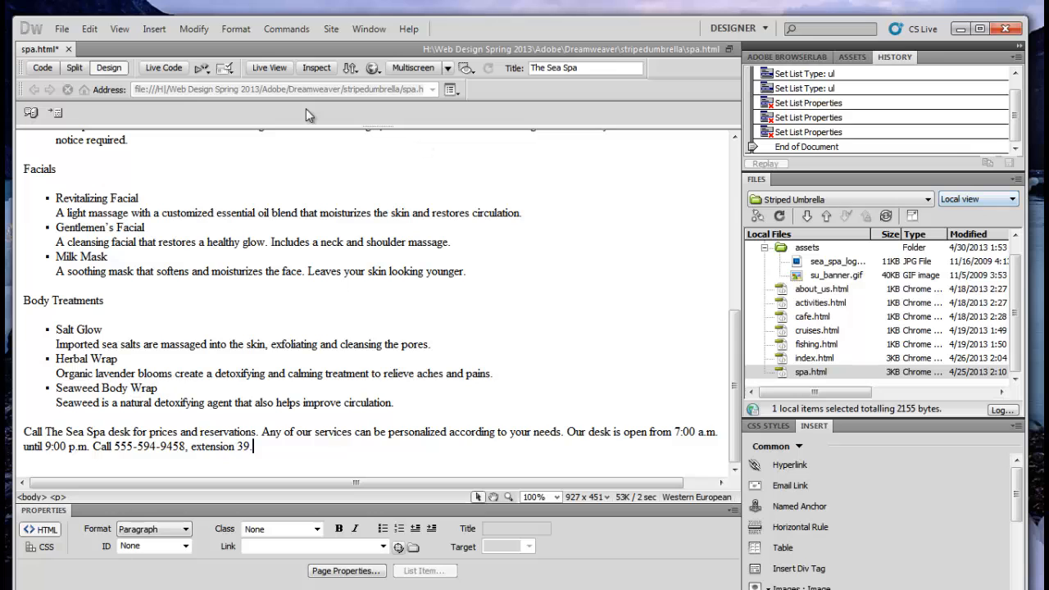
Start importing a Word document and browse to the H: drive as the source location
{"action": "left_click", "coordinate": [64, 31]}
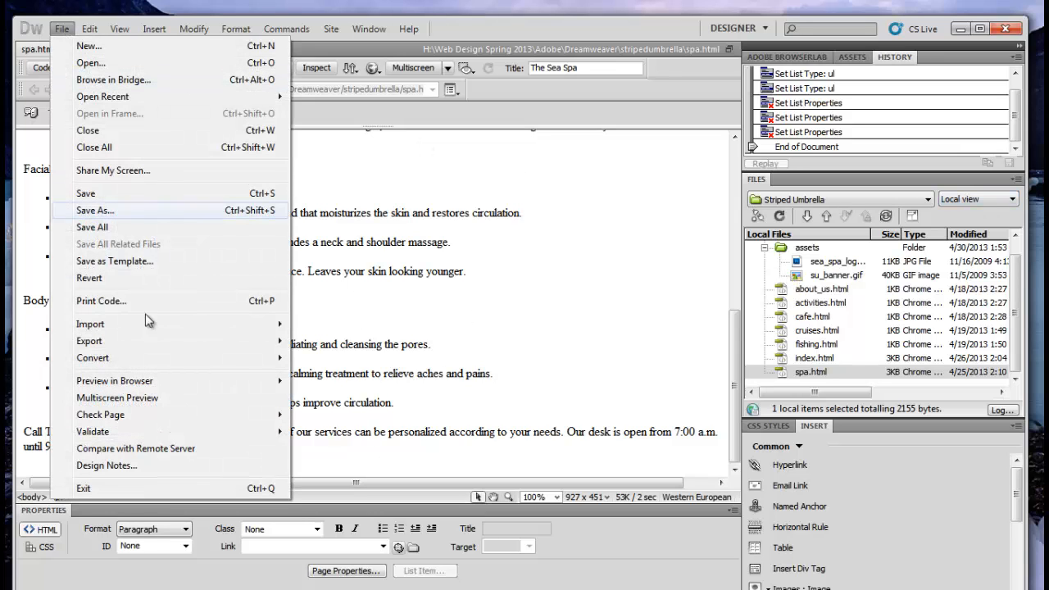
{"action": "mouse_move", "coordinate": [133, 325]}
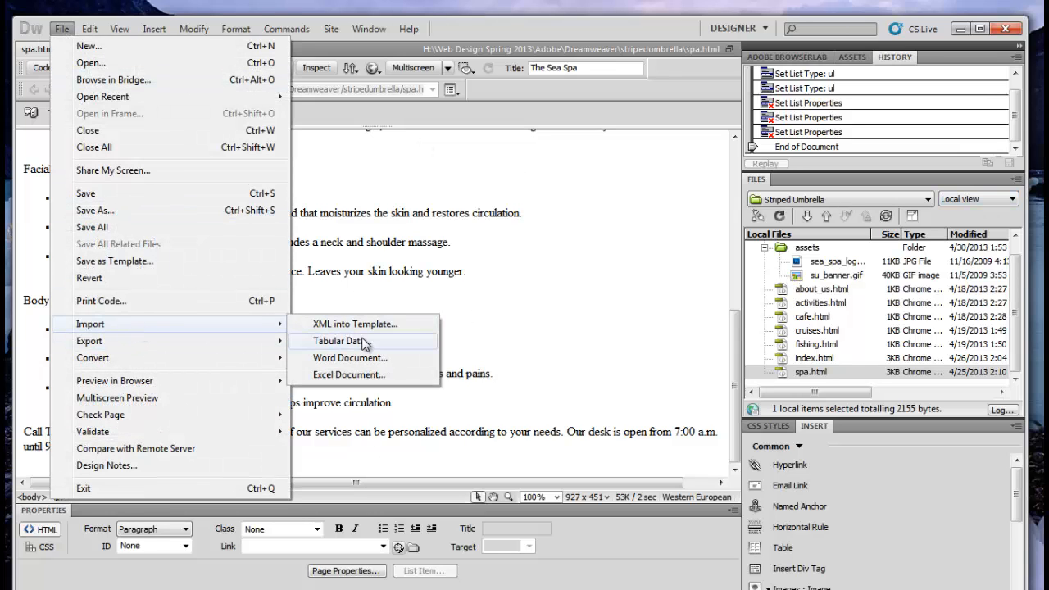
{"action": "left_click", "coordinate": [352, 358]}
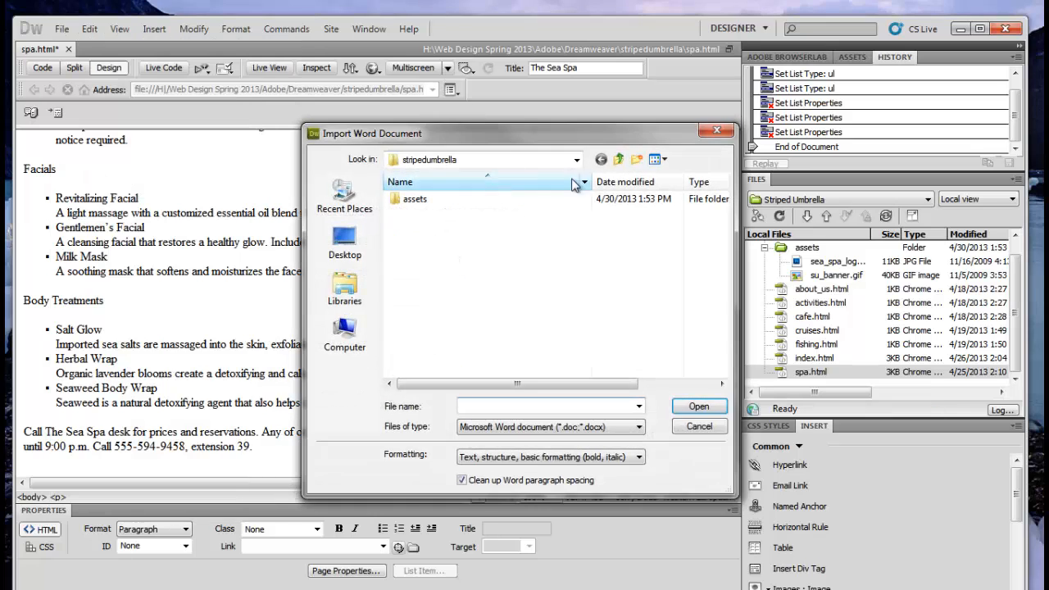
{"action": "left_click", "coordinate": [620, 158]}
{"action": "left_click", "coordinate": [620, 159]}
{"action": "left_click", "coordinate": [621, 158]}
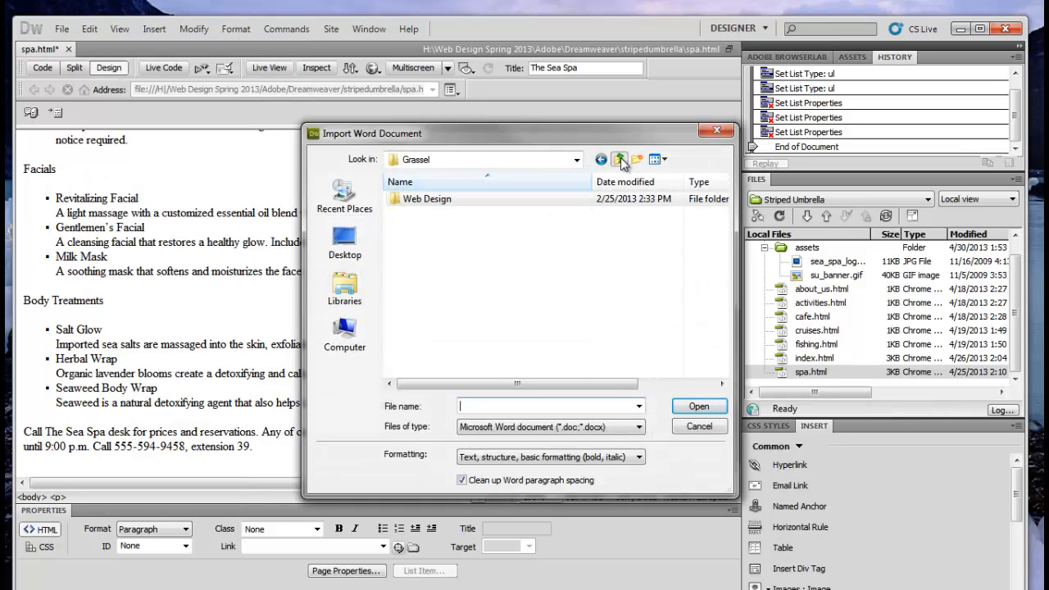
{"action": "left_click", "coordinate": [620, 158]}
{"action": "left_click", "coordinate": [620, 159]}
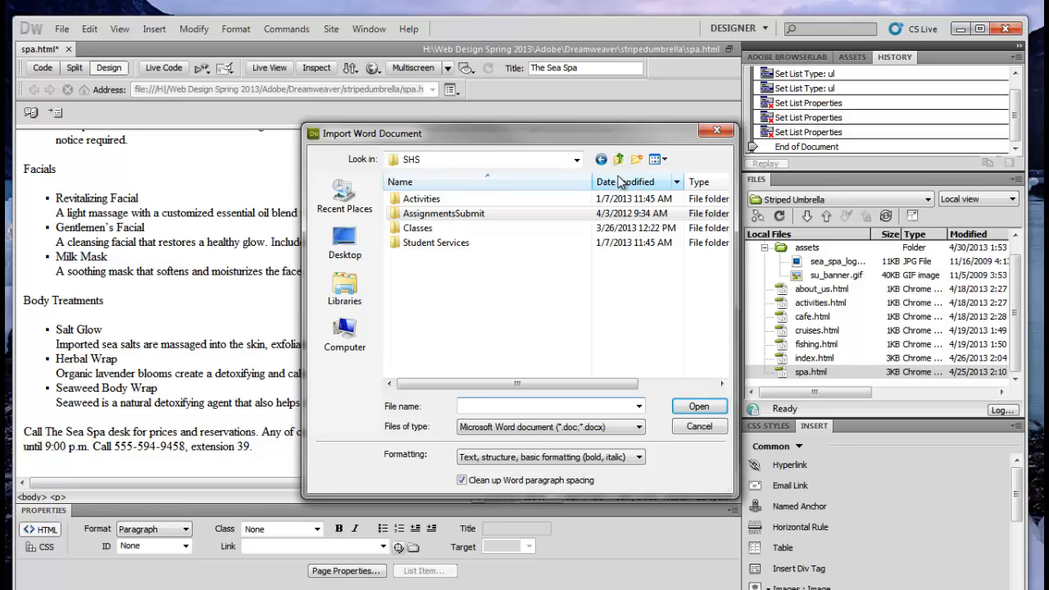
{"action": "left_click", "coordinate": [578, 160]}
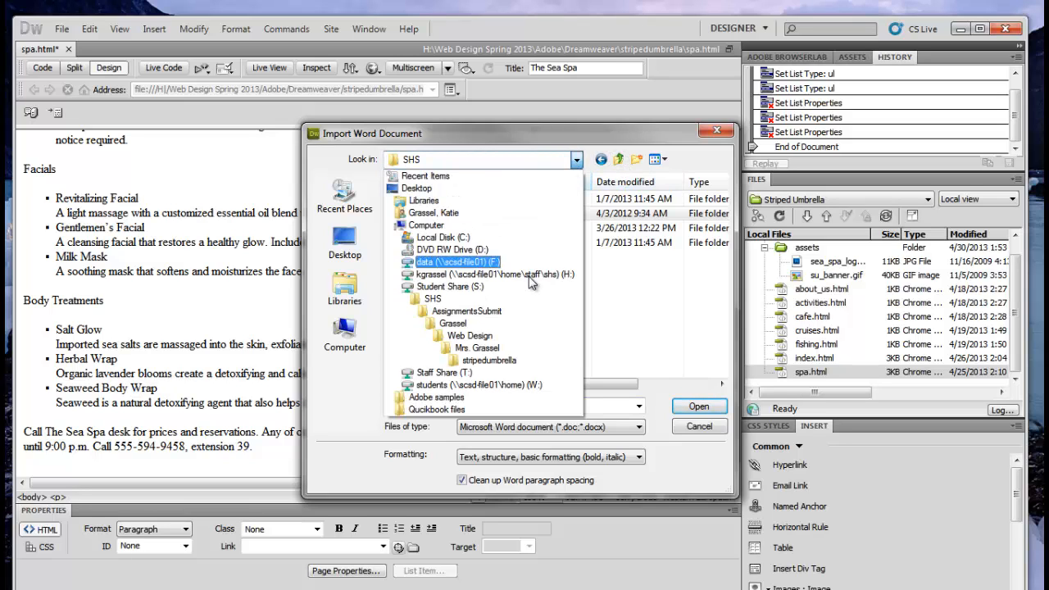
{"action": "left_click", "coordinate": [501, 279]}
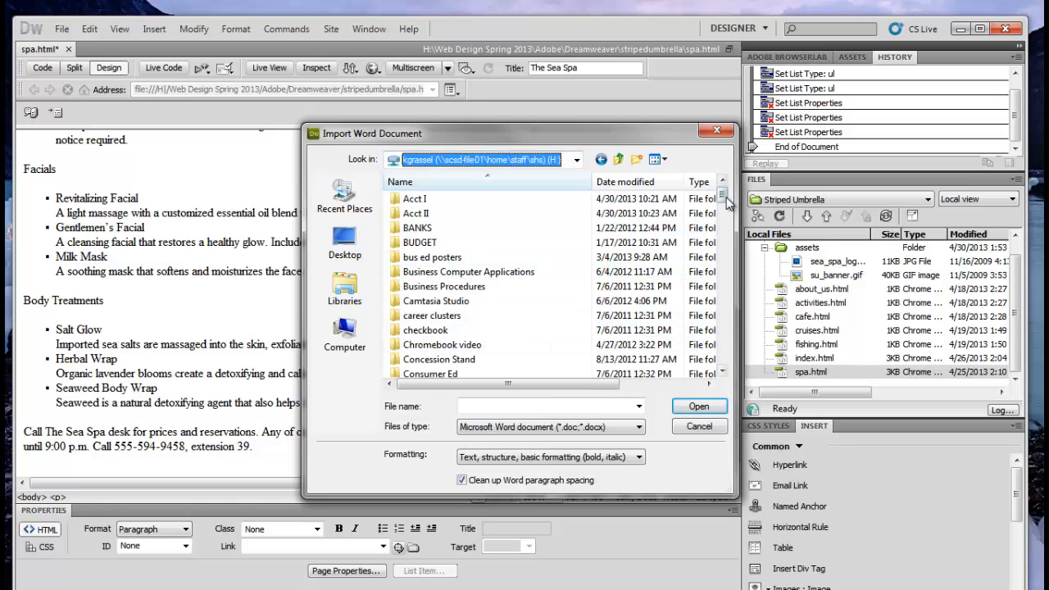
Import the Word document containing the spa questions, starting from the Web Design Spring 2013 folder and going through Adobe and Dreamweaver
{"action": "left_click_drag", "start_coordinate": [721, 197], "coordinate": [721, 300]}
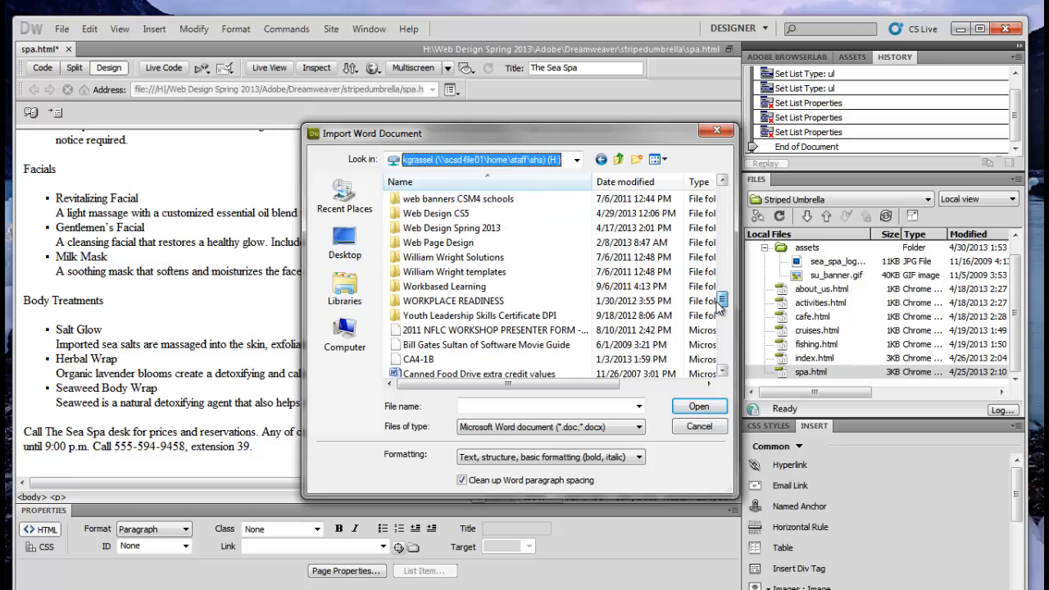
{"action": "left_click", "coordinate": [486, 231]}
{"action": "double_click", "coordinate": [487, 232]}
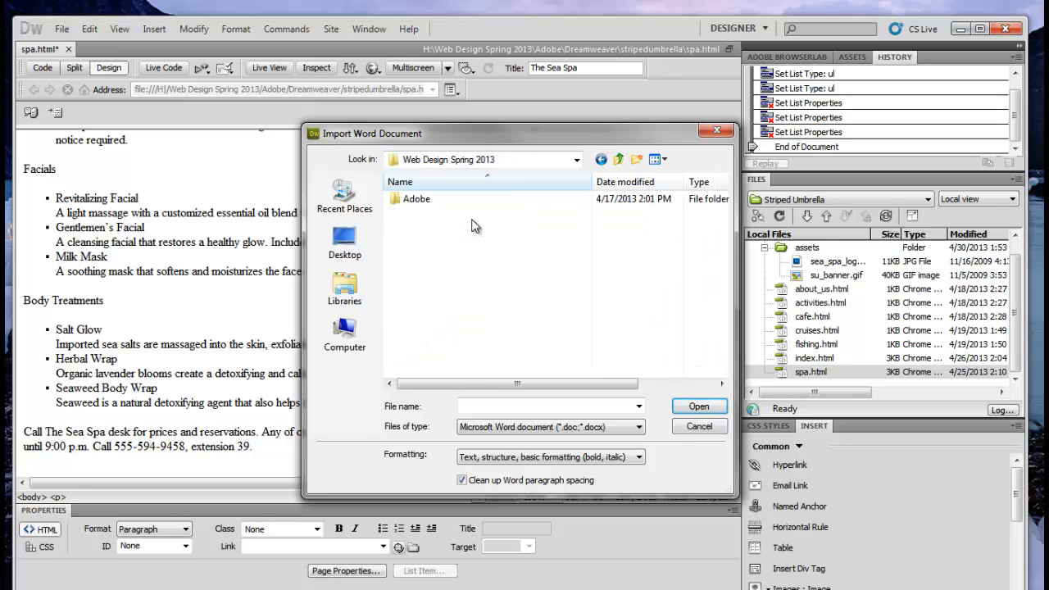
{"action": "double_click", "coordinate": [414, 199]}
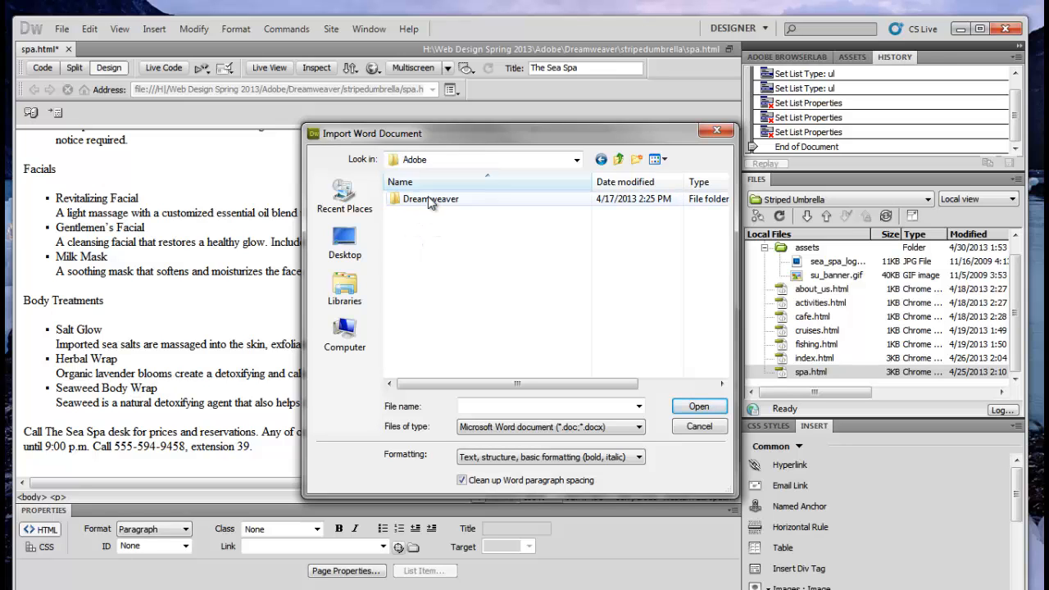
{"action": "double_click", "coordinate": [428, 198]}
{"action": "double_click", "coordinate": [432, 228]}
{"action": "double_click", "coordinate": [422, 213]}
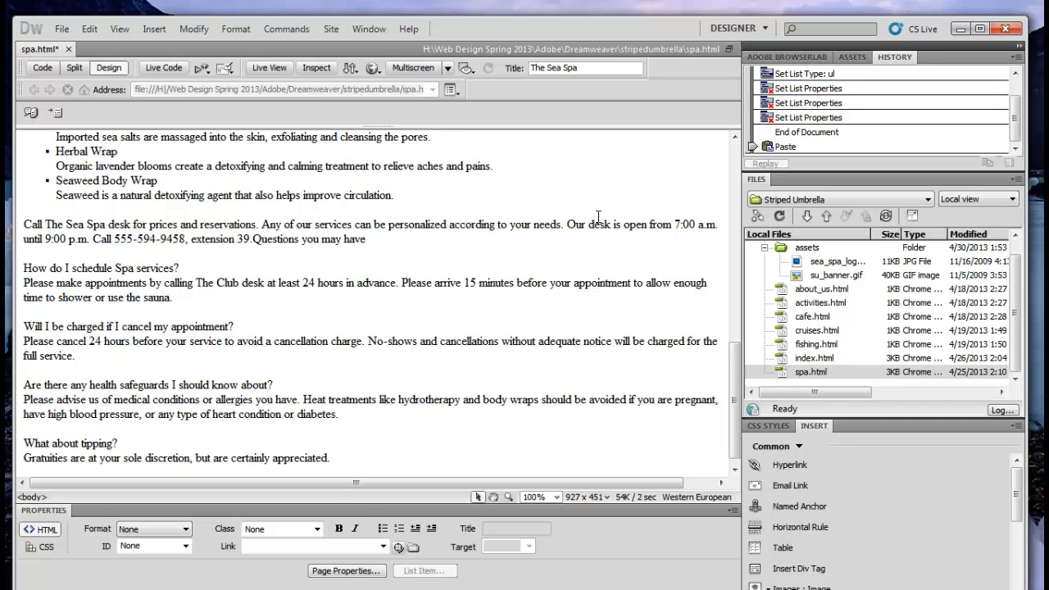
Clean up the page's Word HTML for Word 2000 and newer with all the basic cleanup options enabled
{"action": "left_click", "coordinate": [292, 30]}
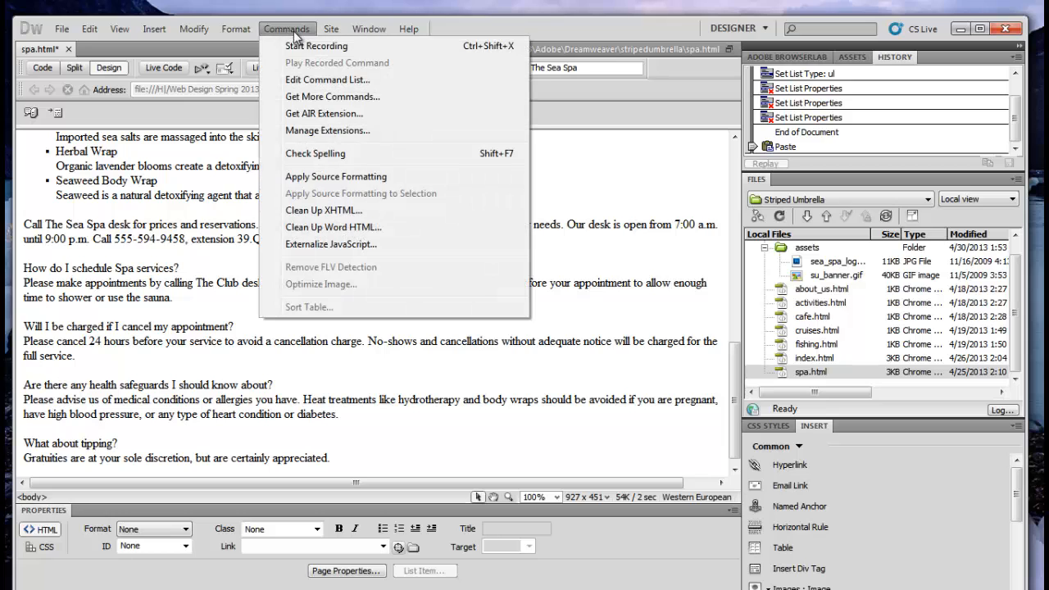
{"action": "left_click", "coordinate": [357, 230]}
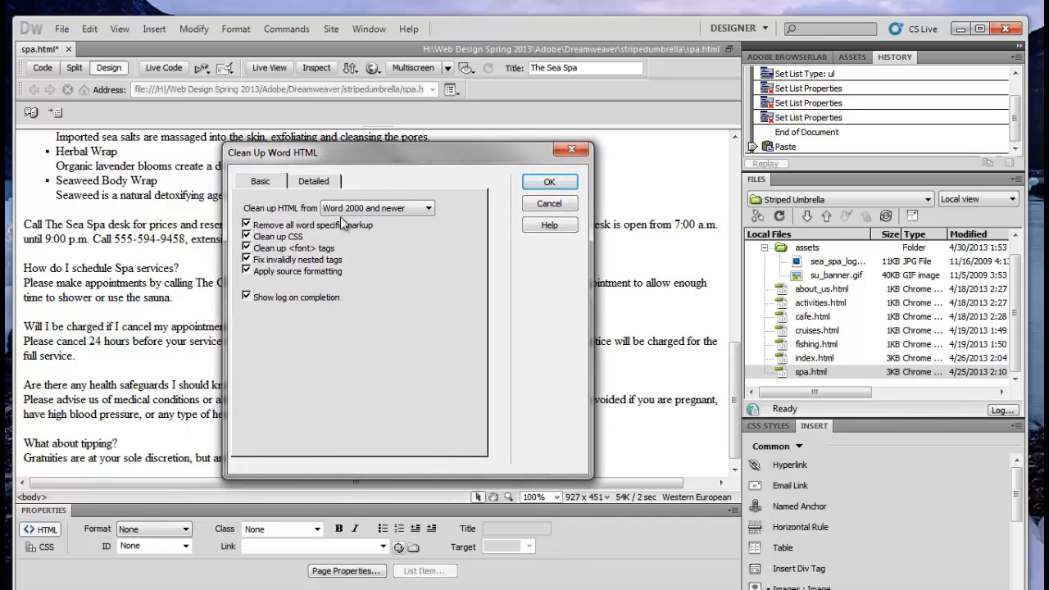
{"action": "left_click", "coordinate": [551, 182]}
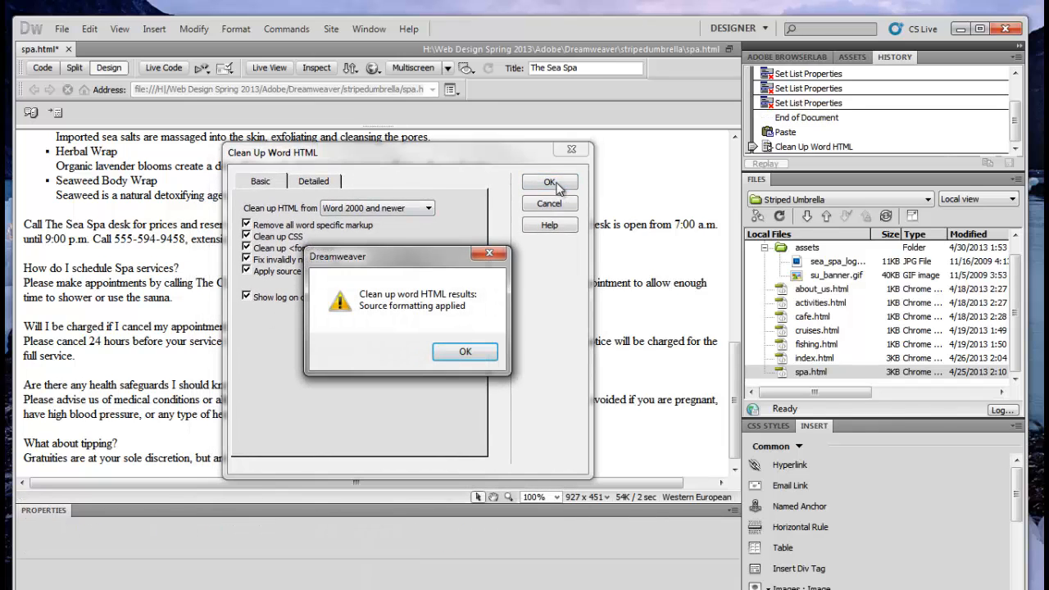
{"action": "left_click", "coordinate": [460, 352]}
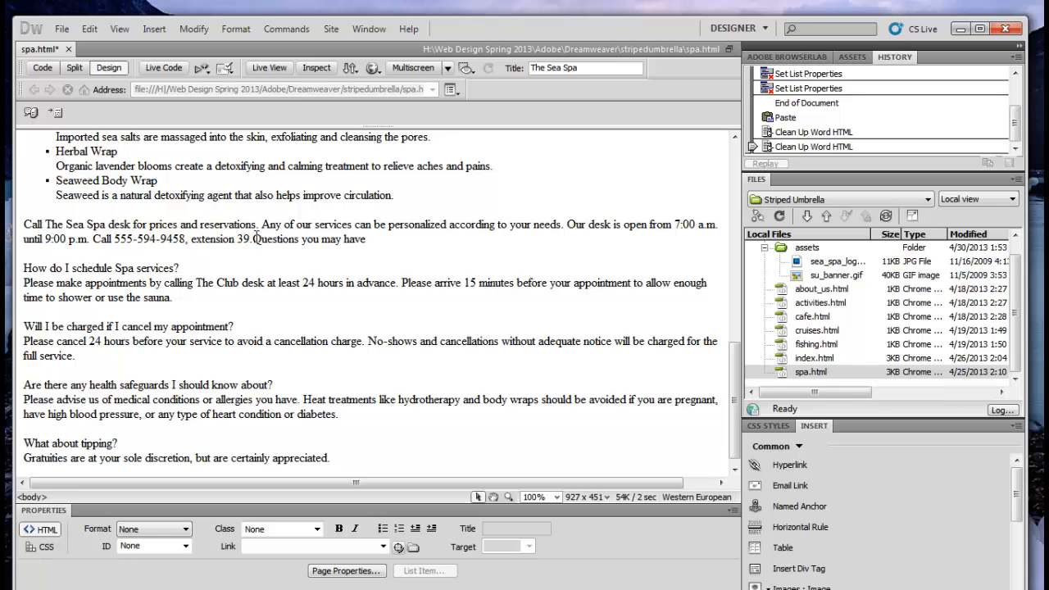
Split "Questions you may have" off the spa desk contact paragraph into its own paragraph
{"action": "left_click_drag", "start_coordinate": [257, 238], "coordinate": [375, 239]}
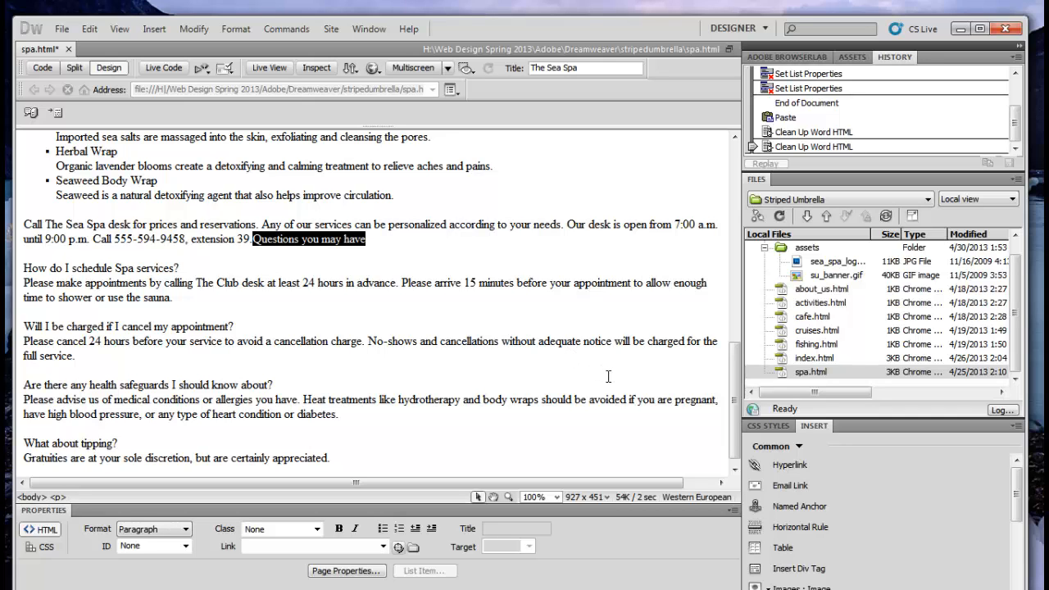
{"action": "key", "text": "Left"}
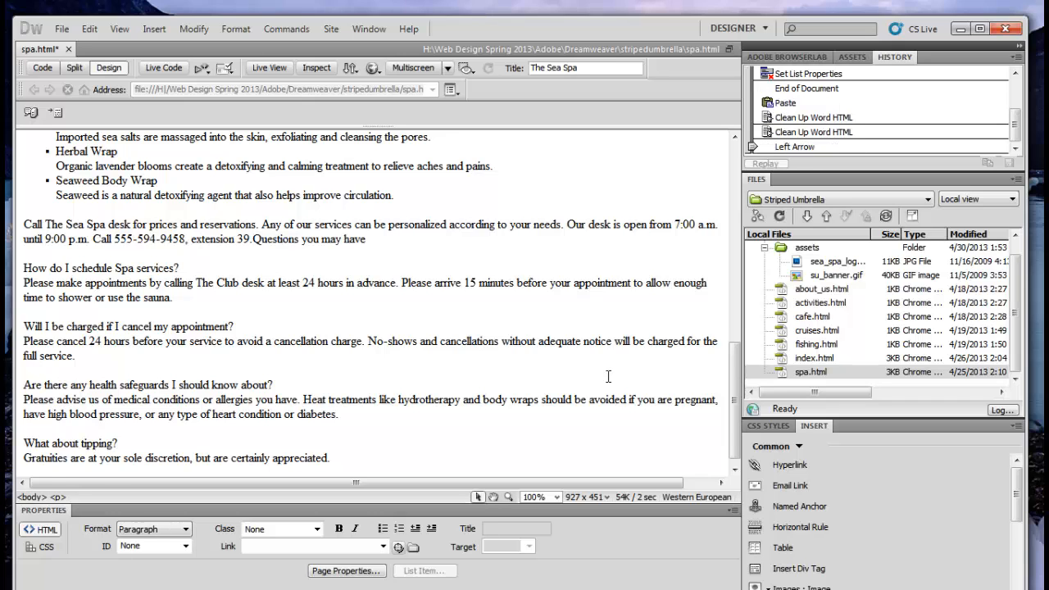
{"action": "key", "text": "Return"}
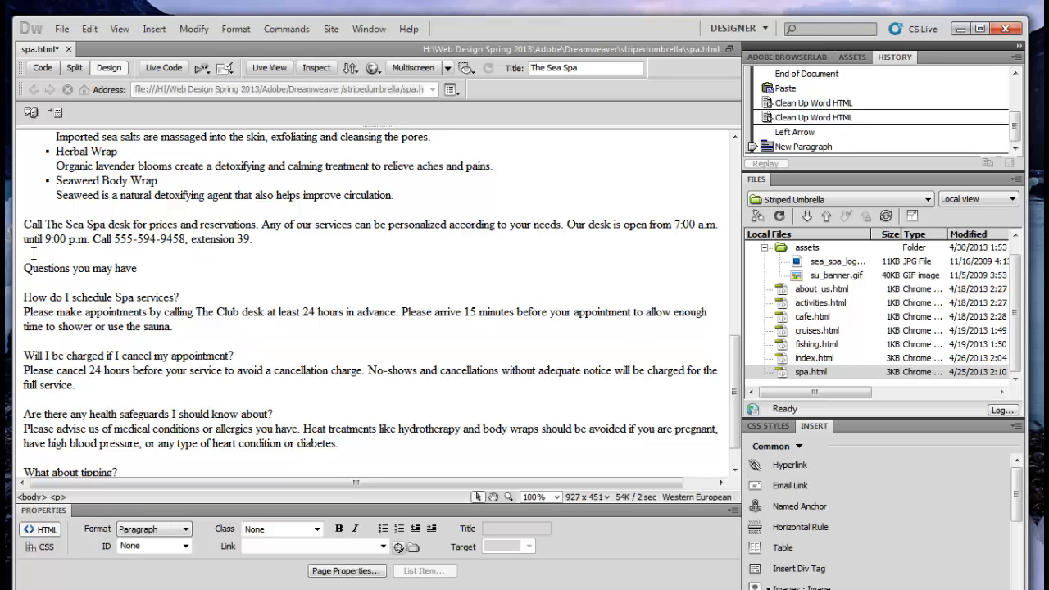
Move the CSS Styles and Insert panel group above the History group, and insert a horizontal rule above "Questions you may have"
{"action": "left_click", "coordinate": [259, 239]}
{"action": "left_click_drag", "start_coordinate": [861, 425], "coordinate": [860, 44]}
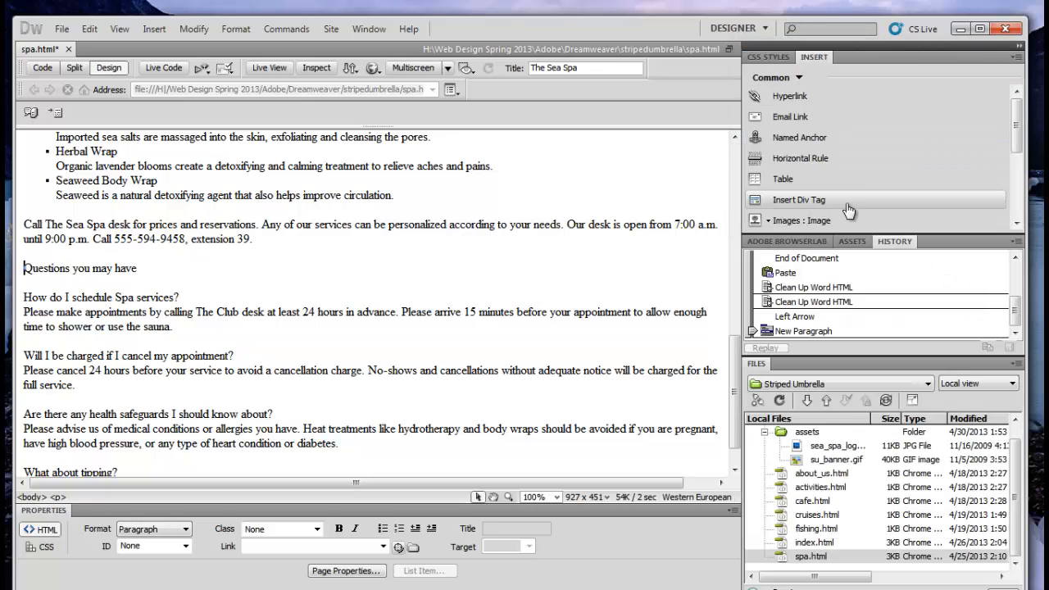
{"action": "left_click", "coordinate": [1017, 241]}
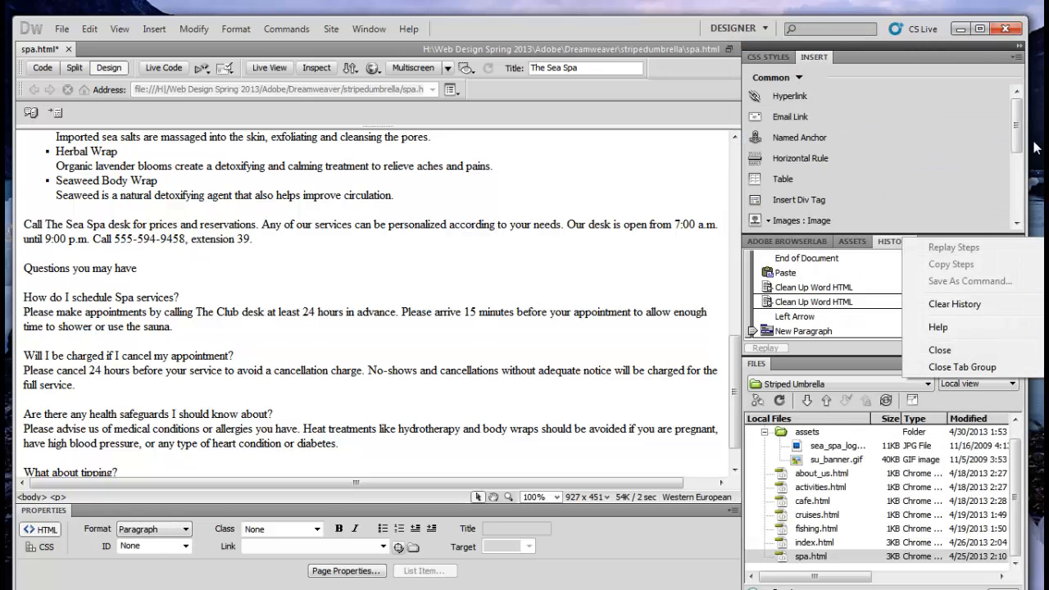
{"action": "left_click", "coordinate": [849, 241]}
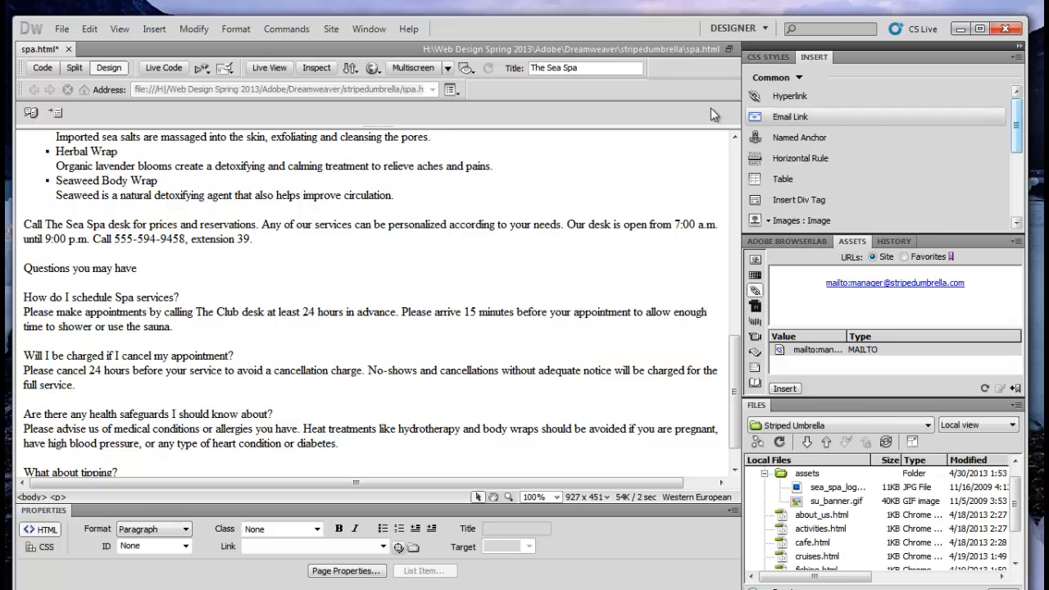
{"action": "left_click", "coordinate": [825, 164]}
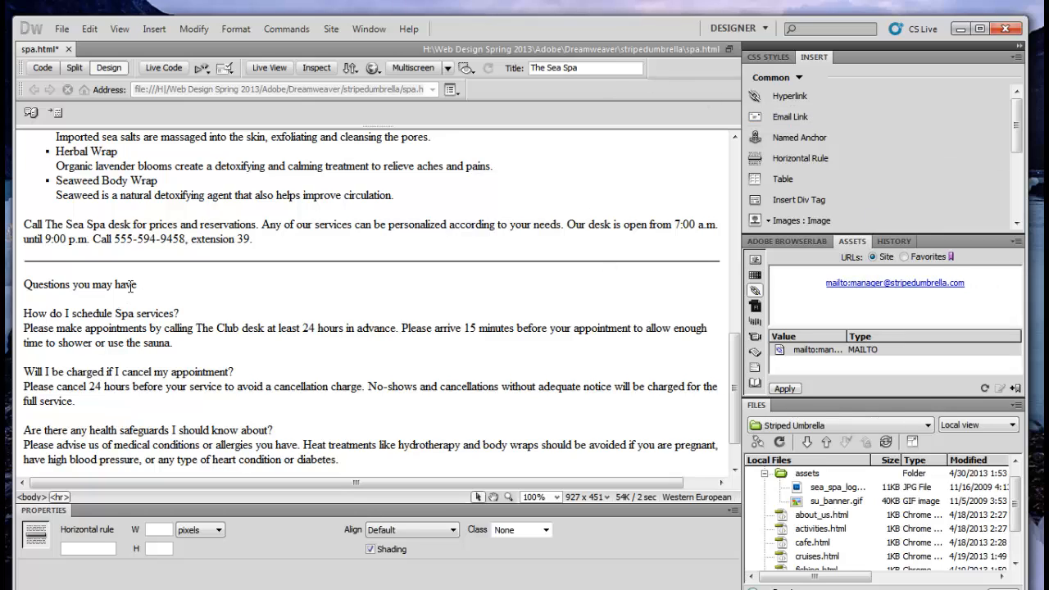
Format the "Questions you may have" line as Heading 3
{"action": "left_click_drag", "start_coordinate": [136, 285], "coordinate": [25, 287]}
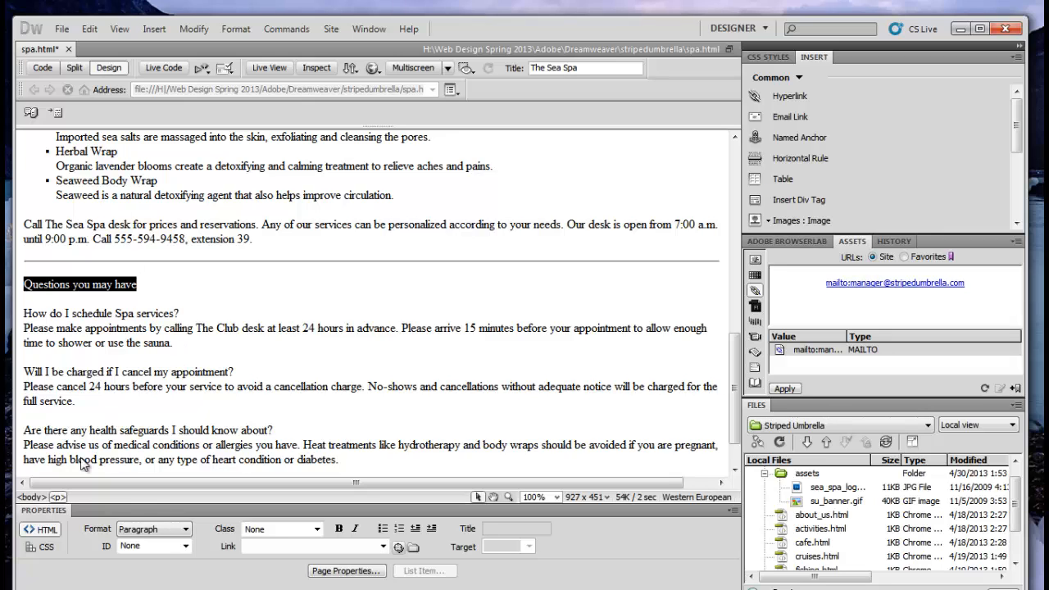
{"action": "left_click", "coordinate": [187, 529]}
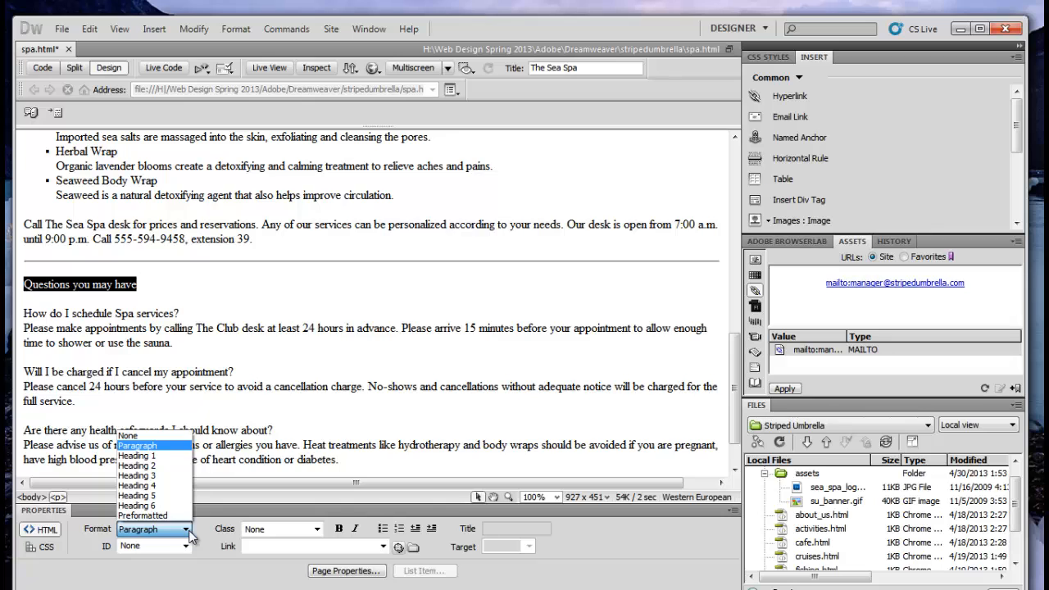
{"action": "left_click", "coordinate": [151, 476]}
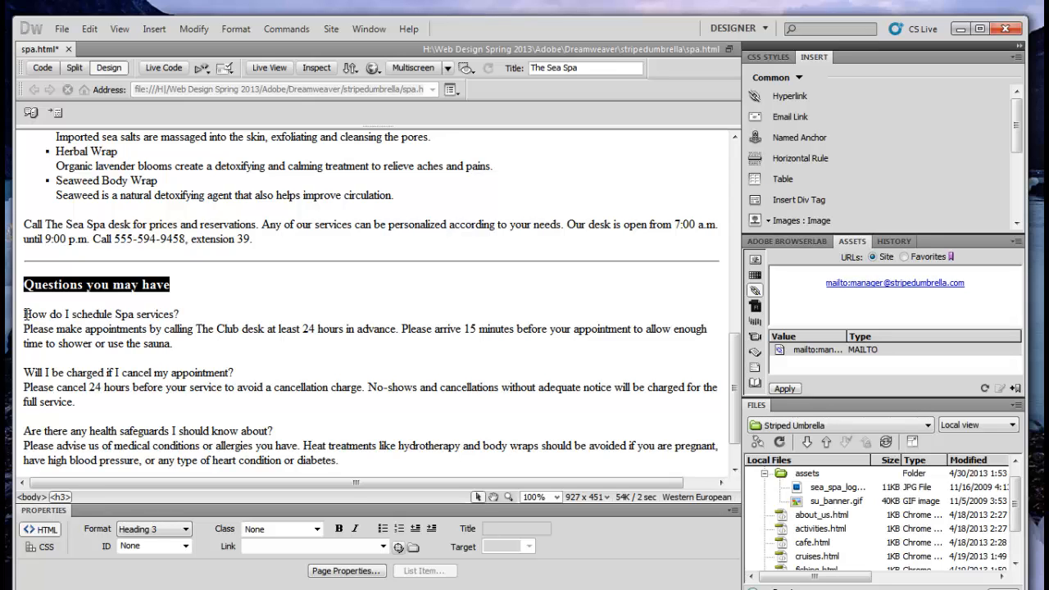
Turn the four spa questions and their answers under "Questions you may have" into an ordered list
{"action": "left_click_drag", "start_coordinate": [25, 314], "coordinate": [357, 476]}
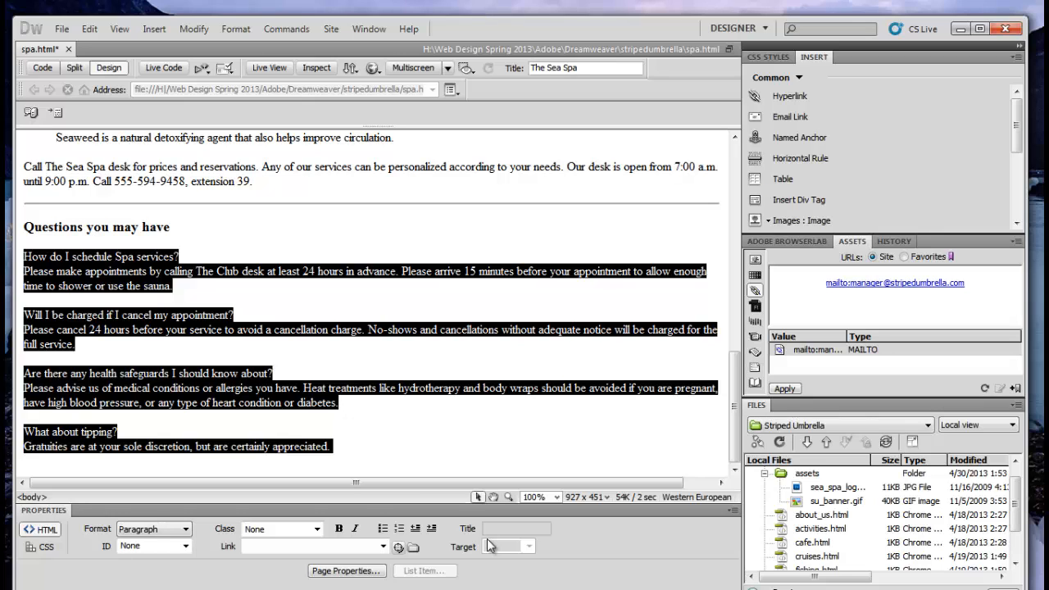
{"action": "left_click", "coordinate": [403, 527]}
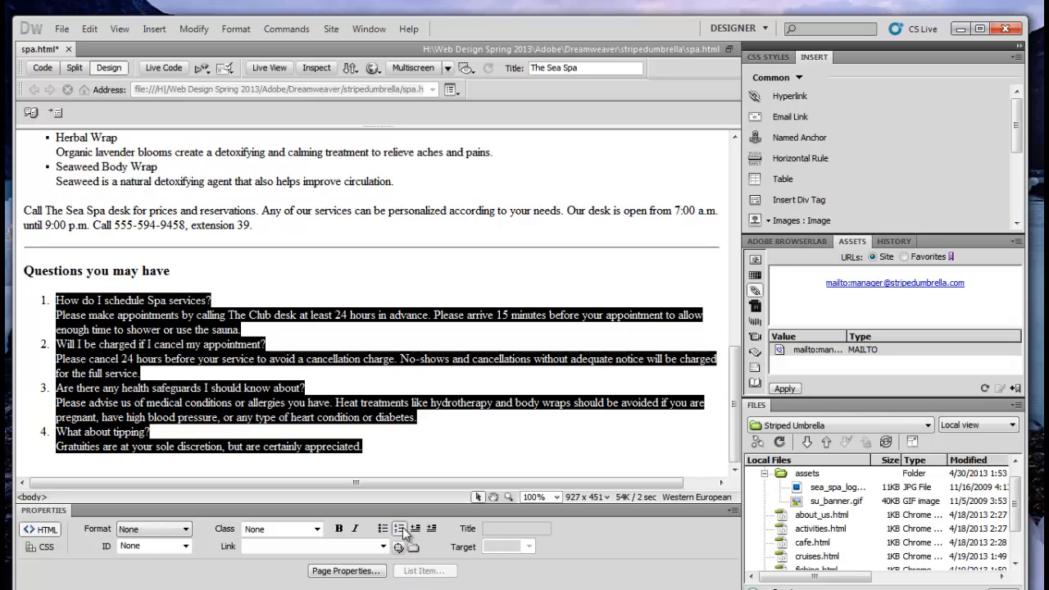
Try indenting the entire ordered list of spa questions and answers by multiple levels
{"action": "left_click", "coordinate": [332, 344]}
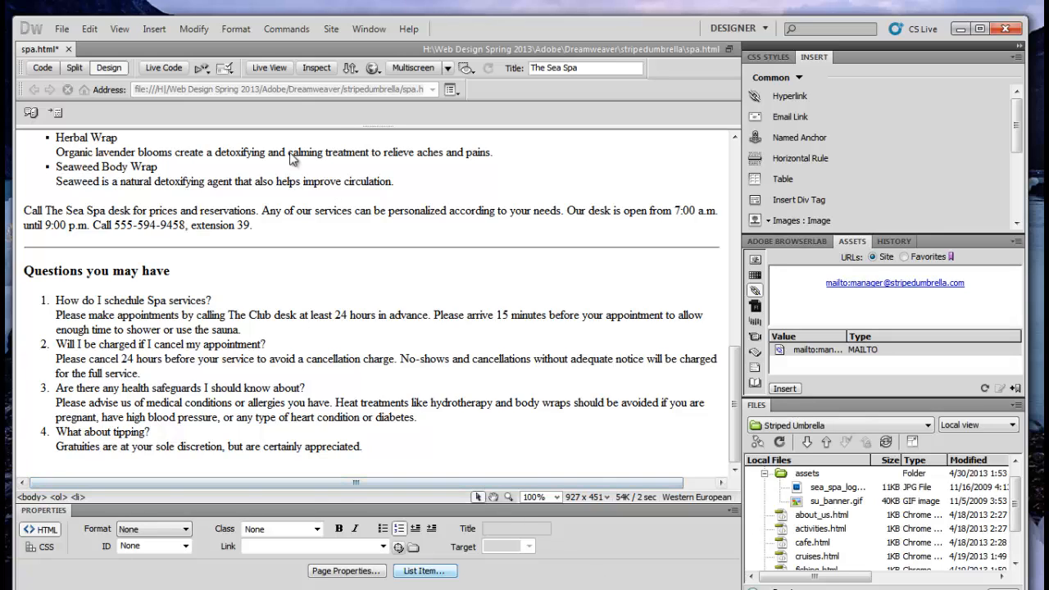
{"action": "left_click_drag", "start_coordinate": [58, 303], "coordinate": [393, 444]}
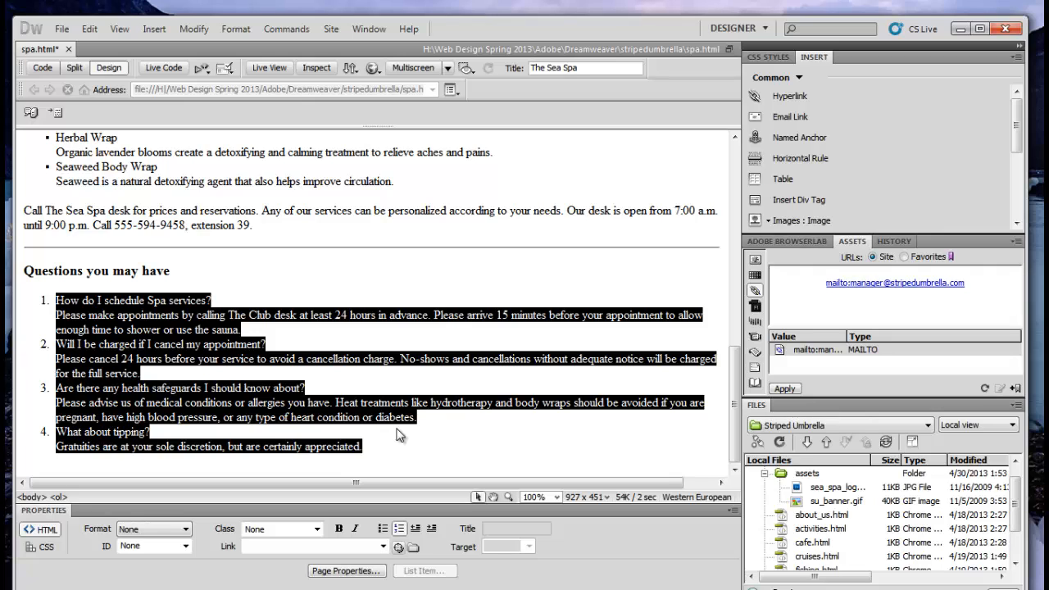
{"action": "left_click", "coordinate": [432, 531]}
{"action": "left_click", "coordinate": [430, 531]}
{"action": "left_click", "coordinate": [432, 530]}
{"action": "left_click", "coordinate": [432, 530]}
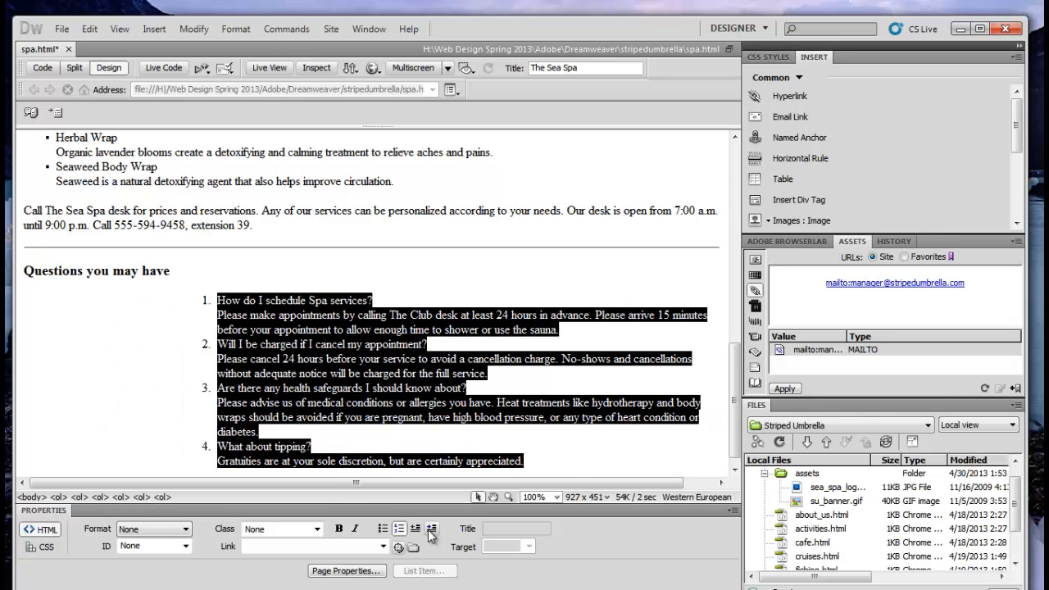
{"action": "left_click", "coordinate": [432, 531]}
{"action": "left_click", "coordinate": [432, 530]}
{"action": "left_click", "coordinate": [432, 530]}
{"action": "left_click", "coordinate": [432, 530]}
{"action": "left_click", "coordinate": [431, 531]}
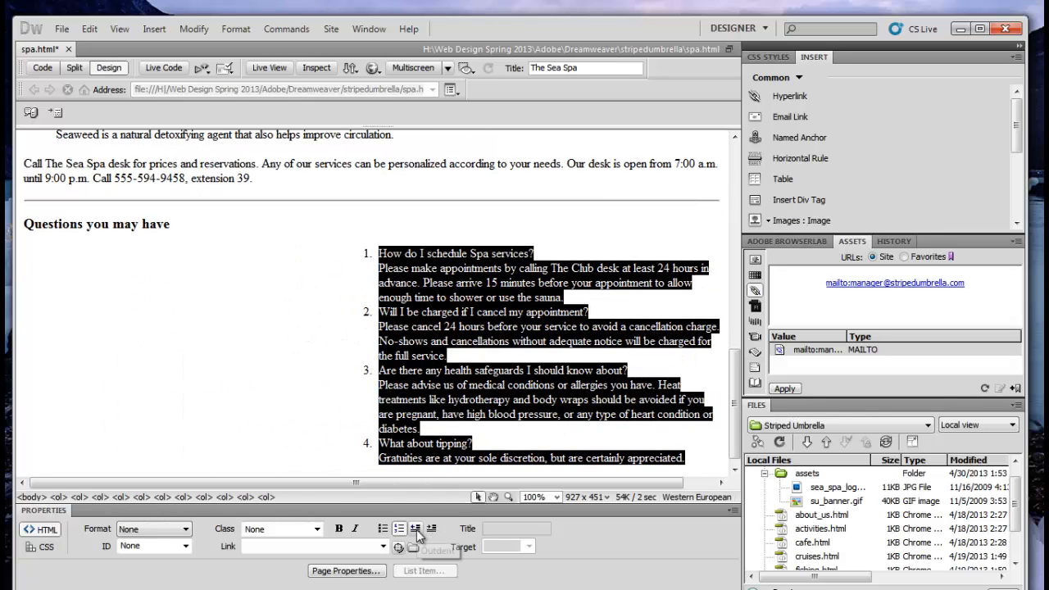
Outdent the spa questions list back to its original single list level
{"action": "left_click", "coordinate": [416, 531]}
{"action": "left_click", "coordinate": [416, 530]}
{"action": "left_click", "coordinate": [416, 530]}
{"action": "left_click", "coordinate": [415, 530]}
{"action": "left_click", "coordinate": [416, 530]}
{"action": "left_click", "coordinate": [416, 531]}
{"action": "left_click", "coordinate": [416, 530]}
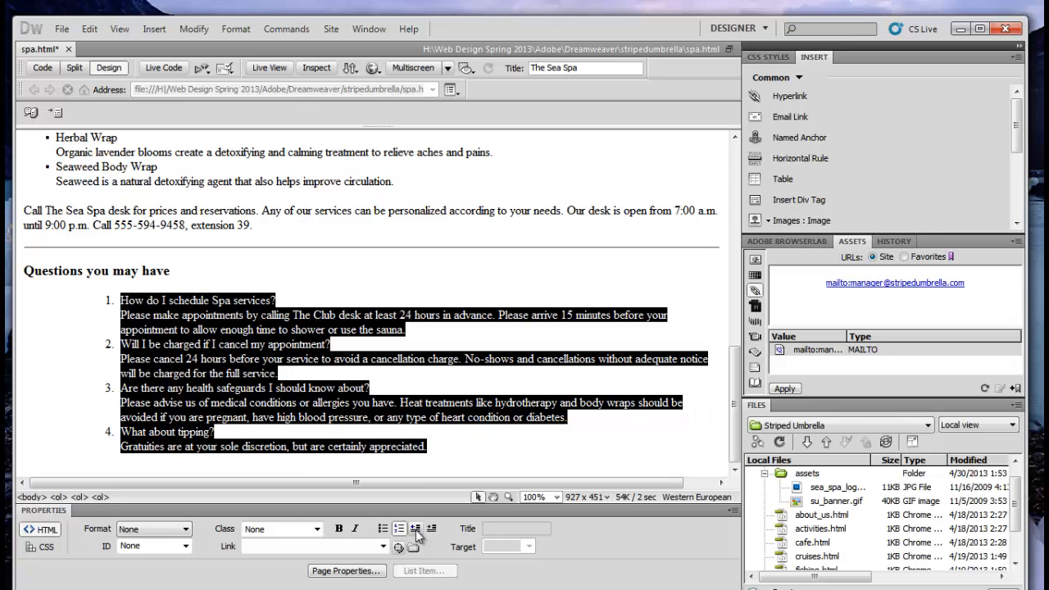
{"action": "left_click", "coordinate": [416, 530]}
{"action": "left_click", "coordinate": [415, 530]}
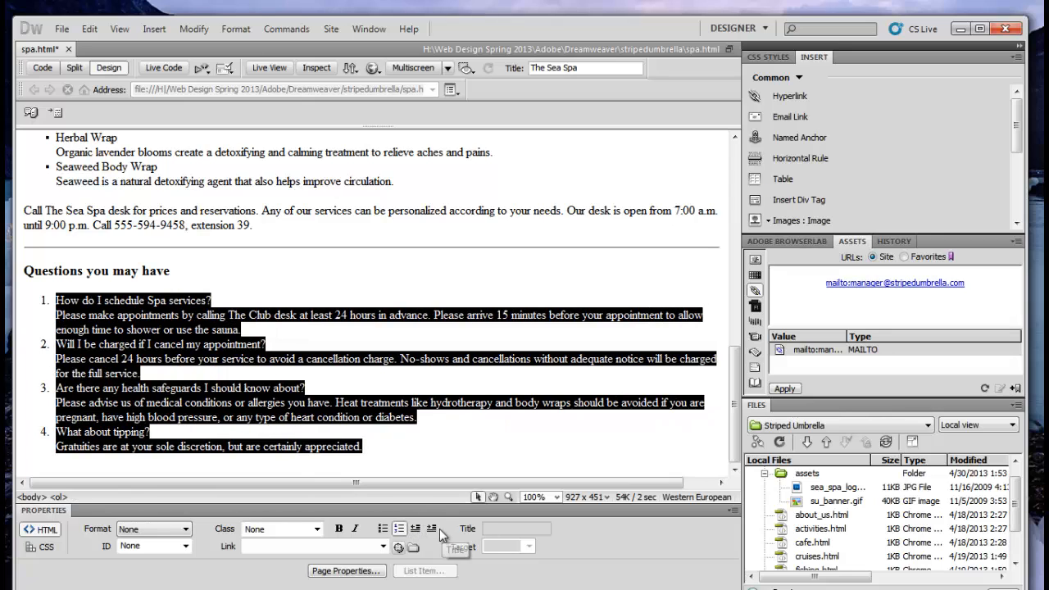
Indent the ordered list of spa questions one level and save the page
{"action": "left_click", "coordinate": [432, 530]}
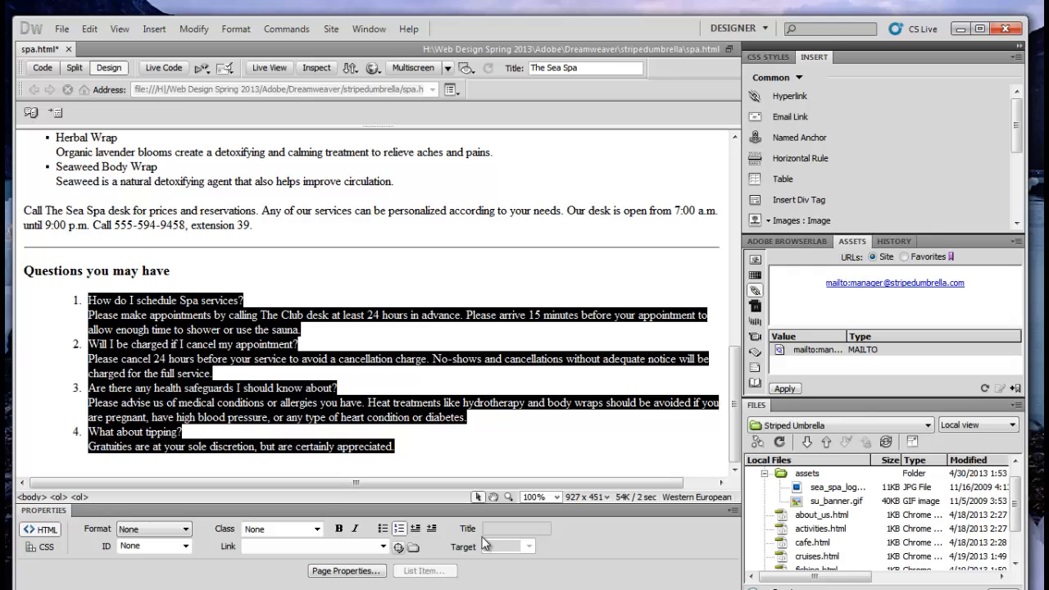
{"action": "key", "text": "ctrl+s"}
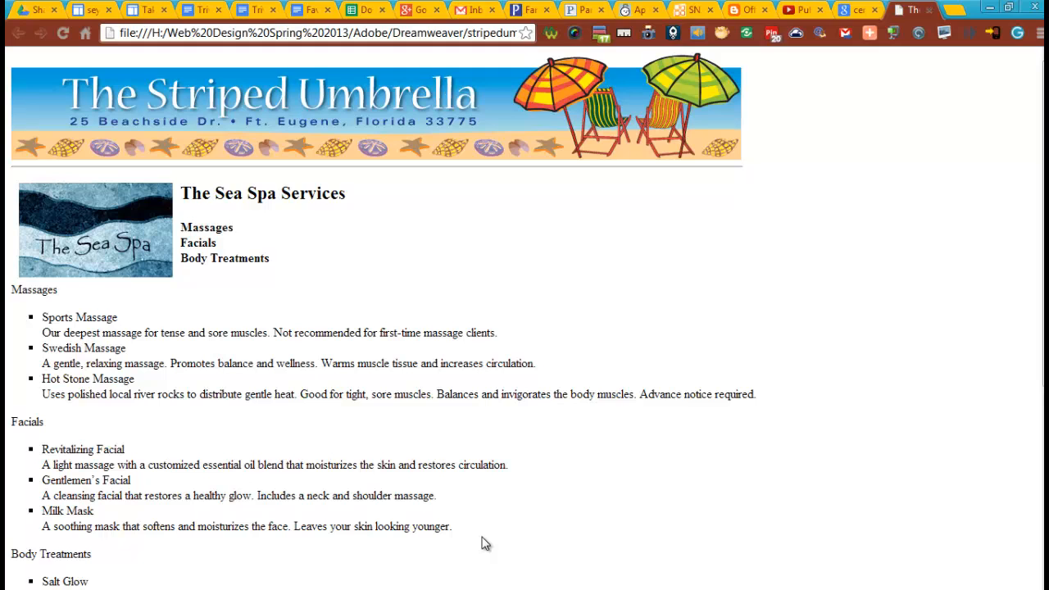
Review the spa page in the browser down to the questions list, and return to the page editor
{"action": "scroll", "coordinate": [455, 522], "scroll_direction": "down", "scroll_amount": 2}
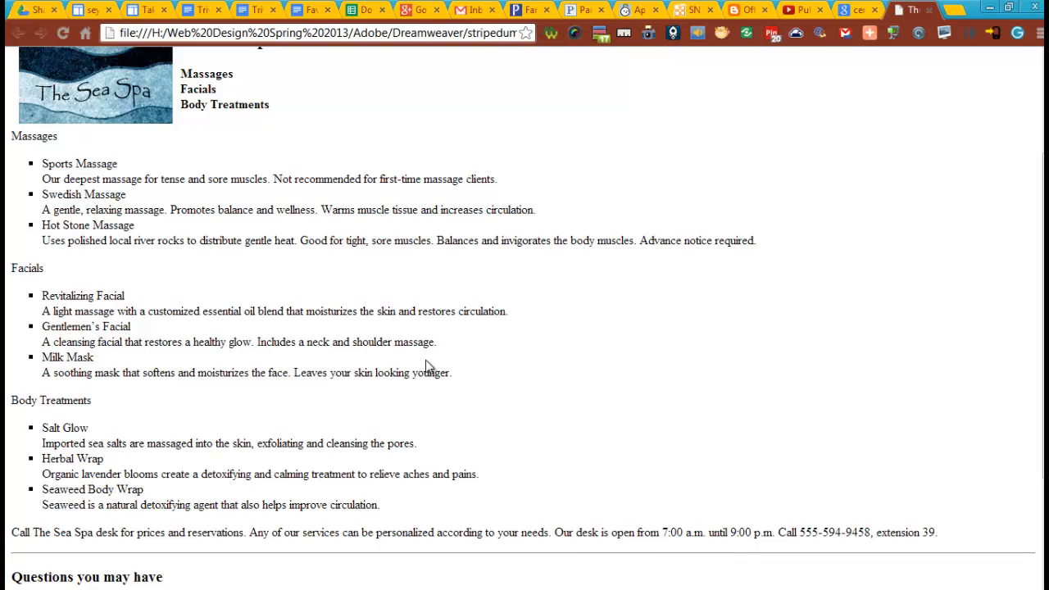
{"action": "scroll", "coordinate": [525, 434], "scroll_direction": "down", "scroll_amount": 2}
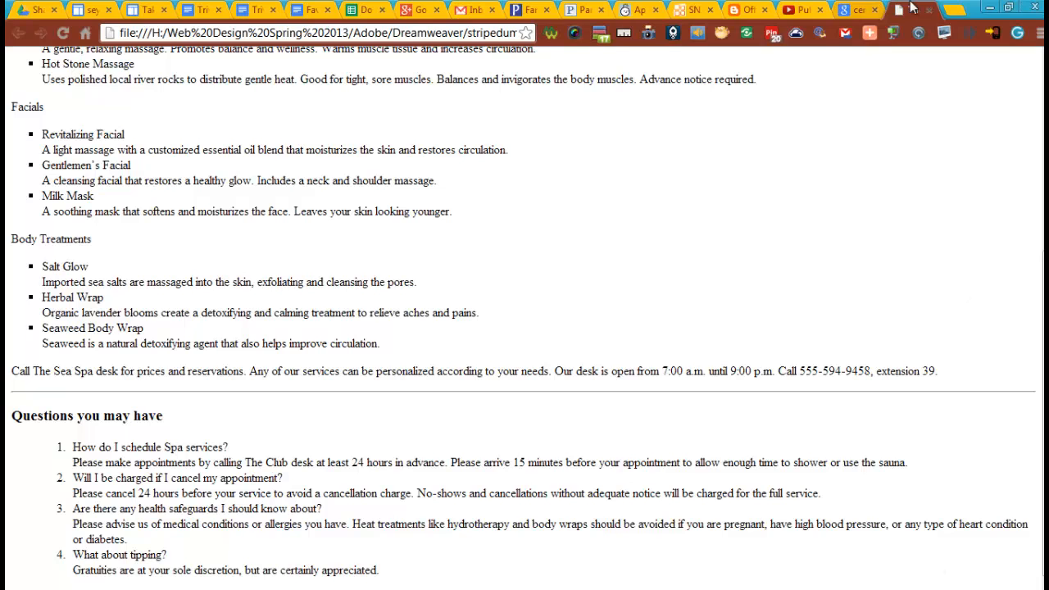
{"action": "left_click", "coordinate": [989, 10]}
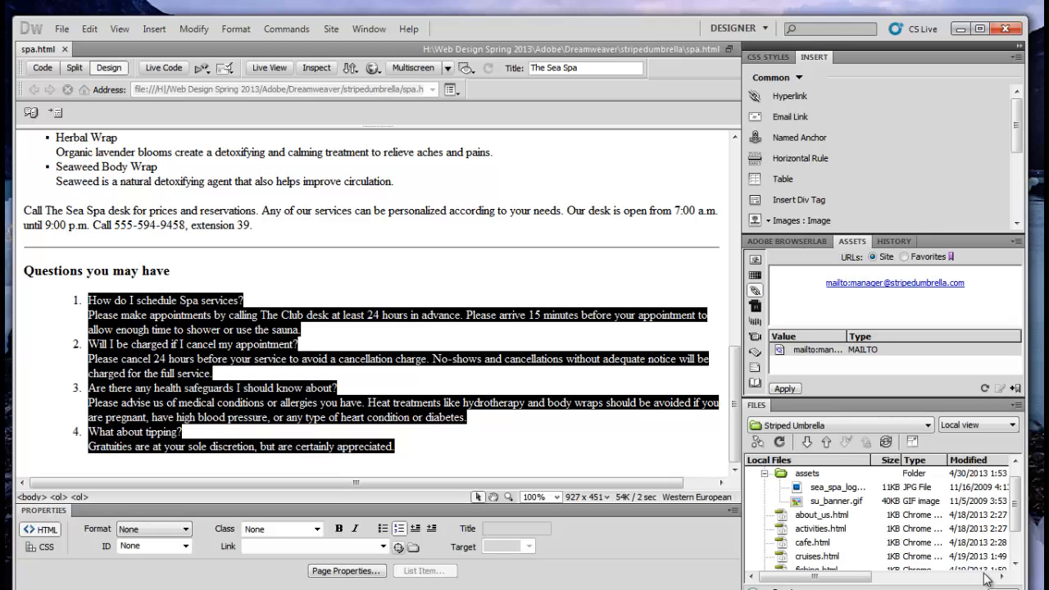
Show the CSS properties and CSS styles, and start a new CSS rule with the Class selector type
{"action": "left_click", "coordinate": [37, 547]}
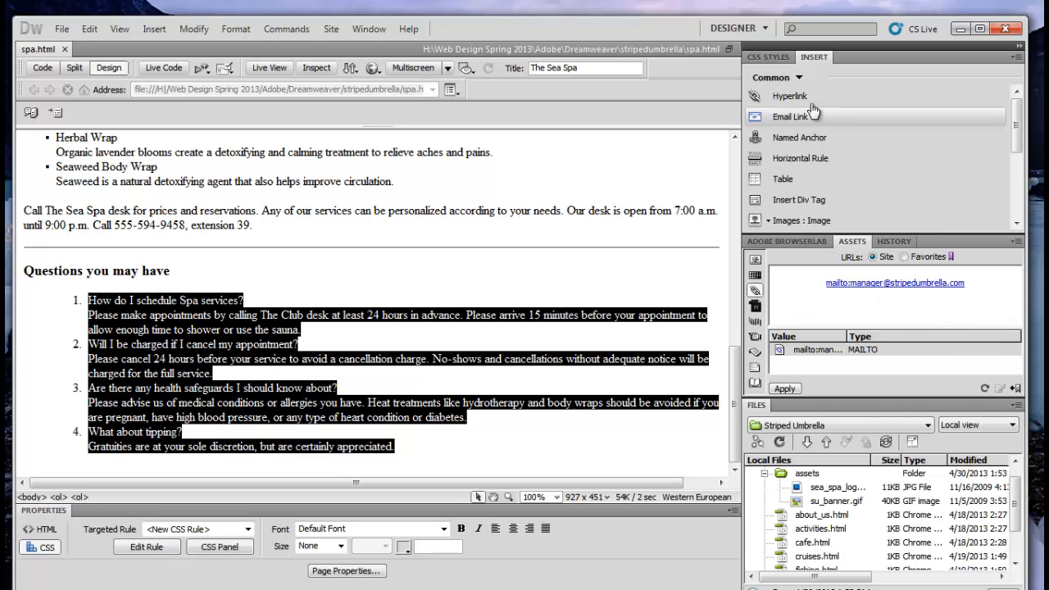
{"action": "left_click", "coordinate": [766, 57]}
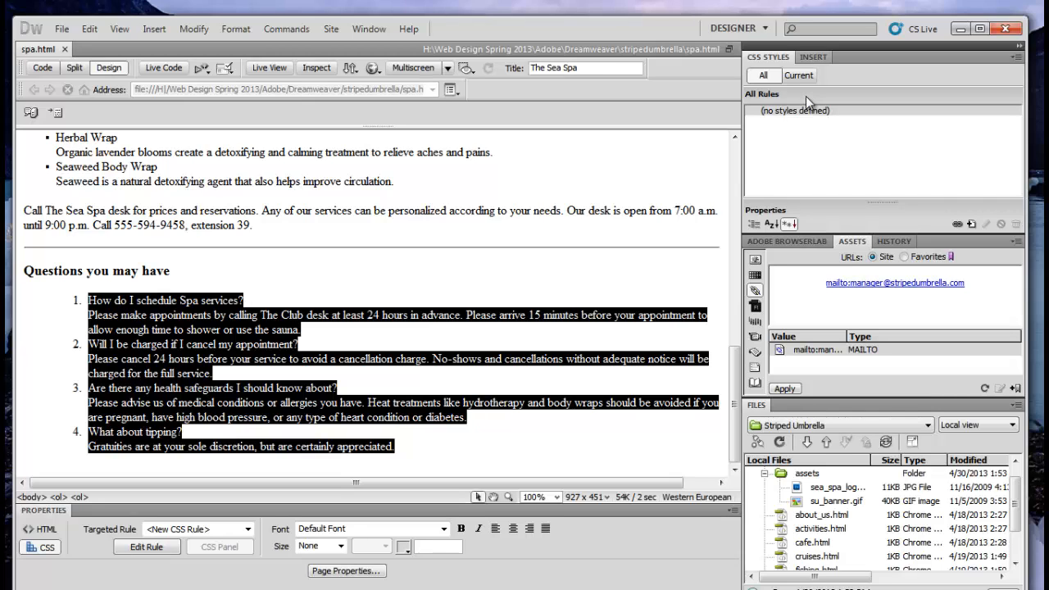
{"action": "left_click", "coordinate": [972, 225]}
{"action": "left_click", "coordinate": [972, 224]}
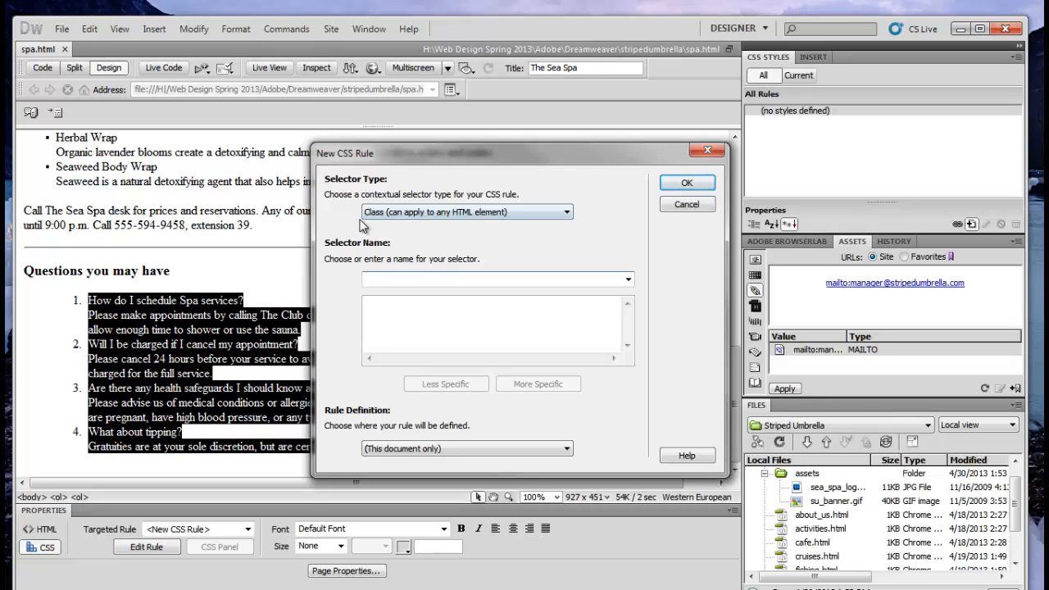
{"action": "left_click", "coordinate": [559, 223]}
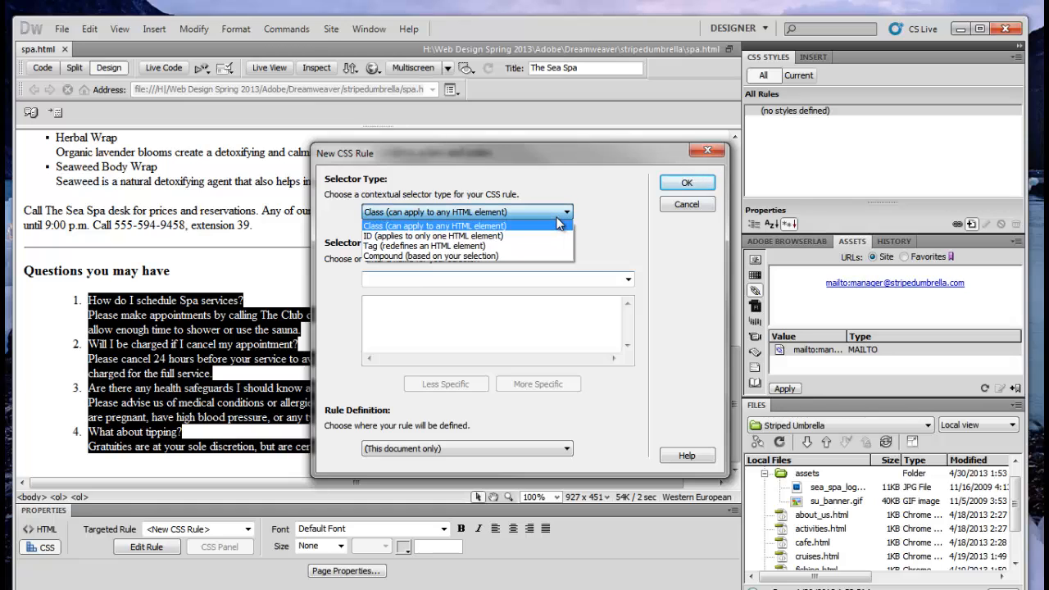
{"action": "left_click", "coordinate": [538, 229]}
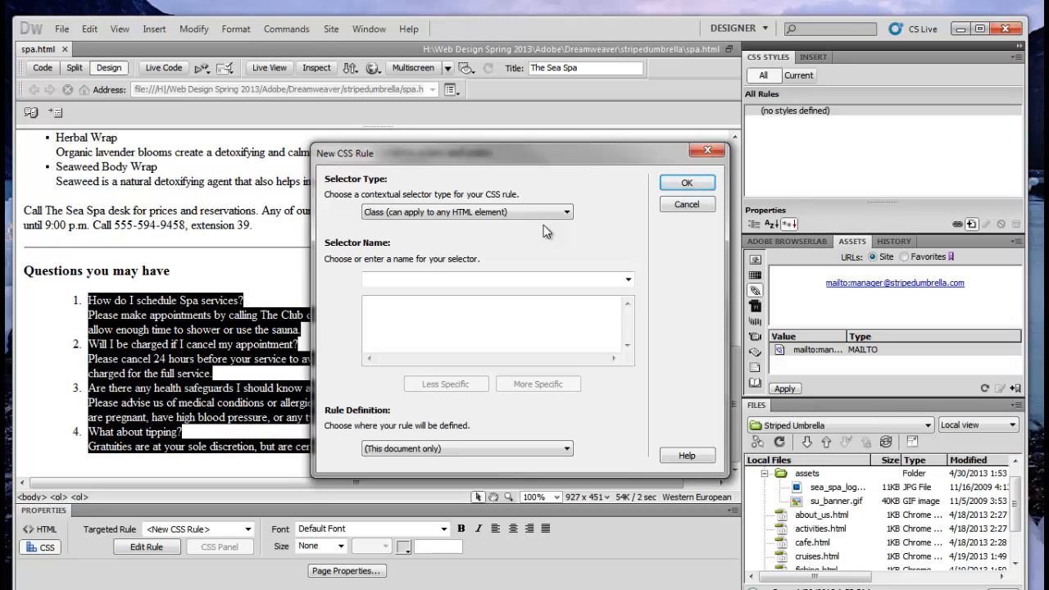
Name the class selector list_headings and define the rule in a new style sheet file
{"action": "left_click", "coordinate": [379, 276]}
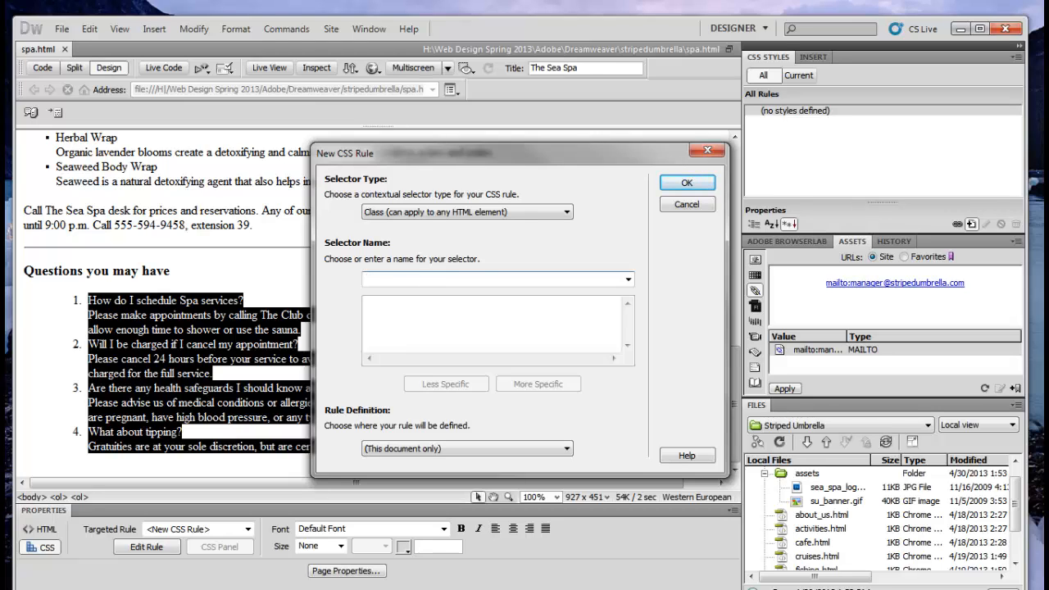
{"action": "type", "text": "list"}
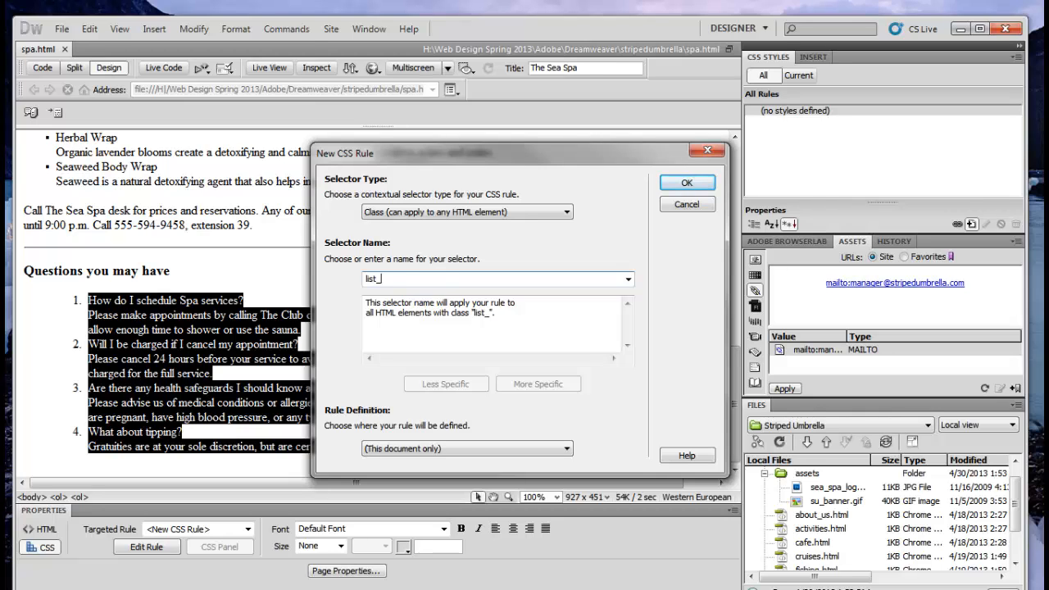
{"action": "type", "text": "_headings"}
{"action": "left_click", "coordinate": [408, 450]}
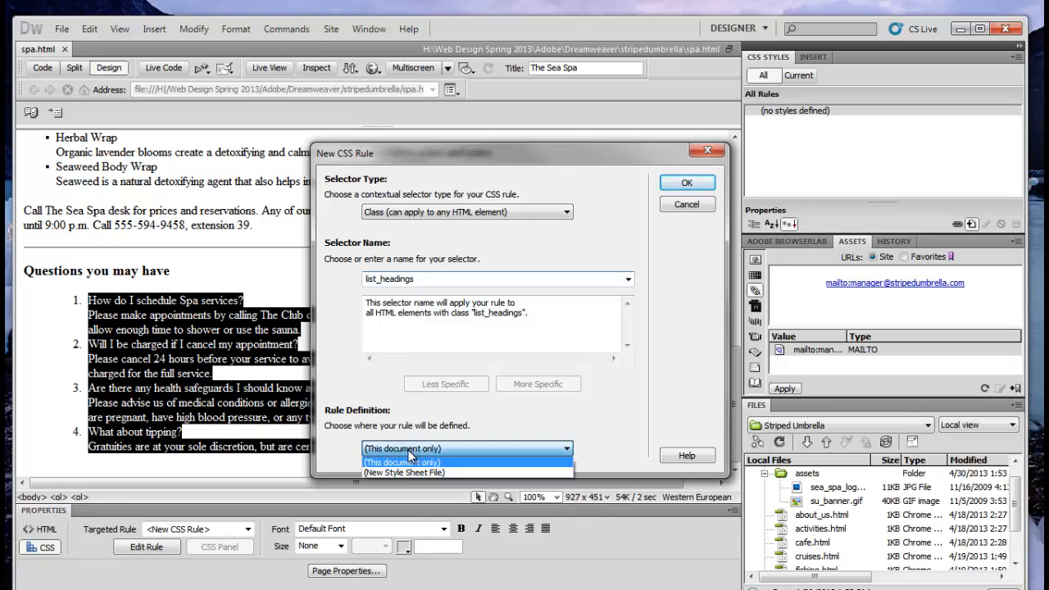
{"action": "left_click", "coordinate": [409, 473]}
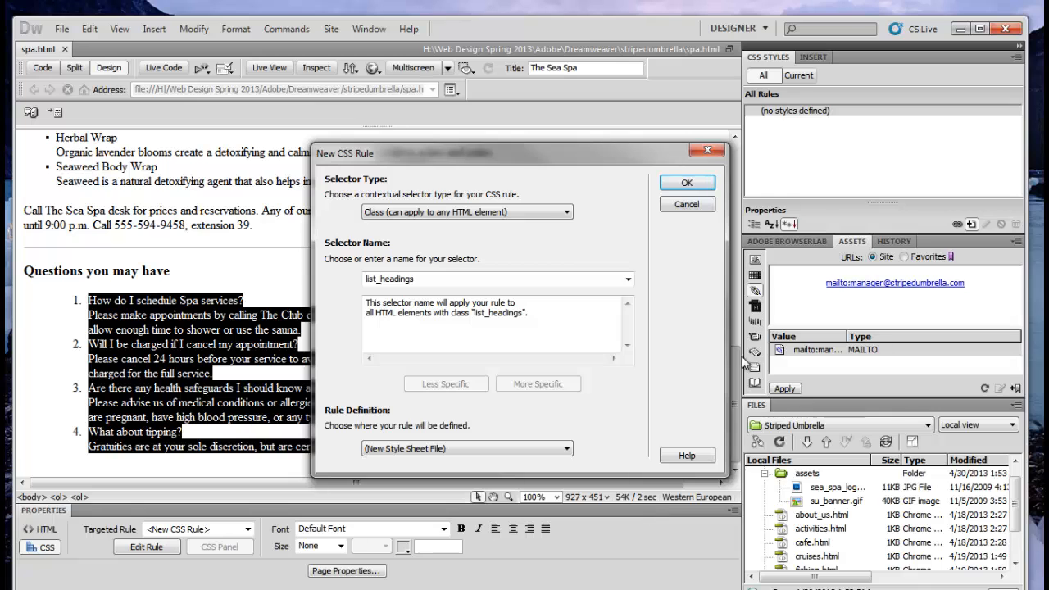
{"action": "left_click", "coordinate": [669, 187]}
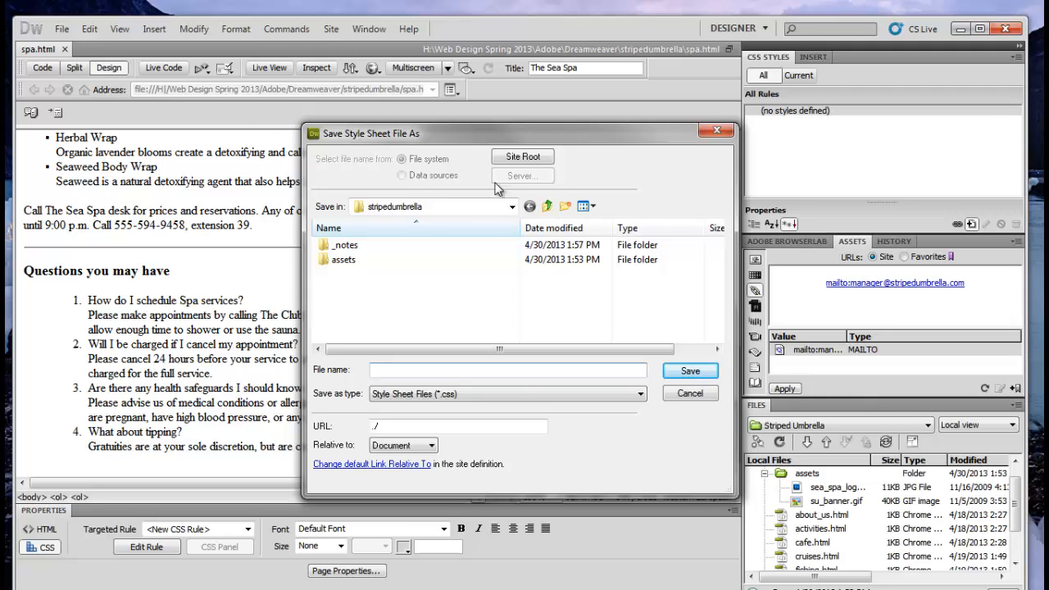
Save the new style sheet as su_styles in the stripedumbrella folder
{"action": "left_click", "coordinate": [512, 210]}
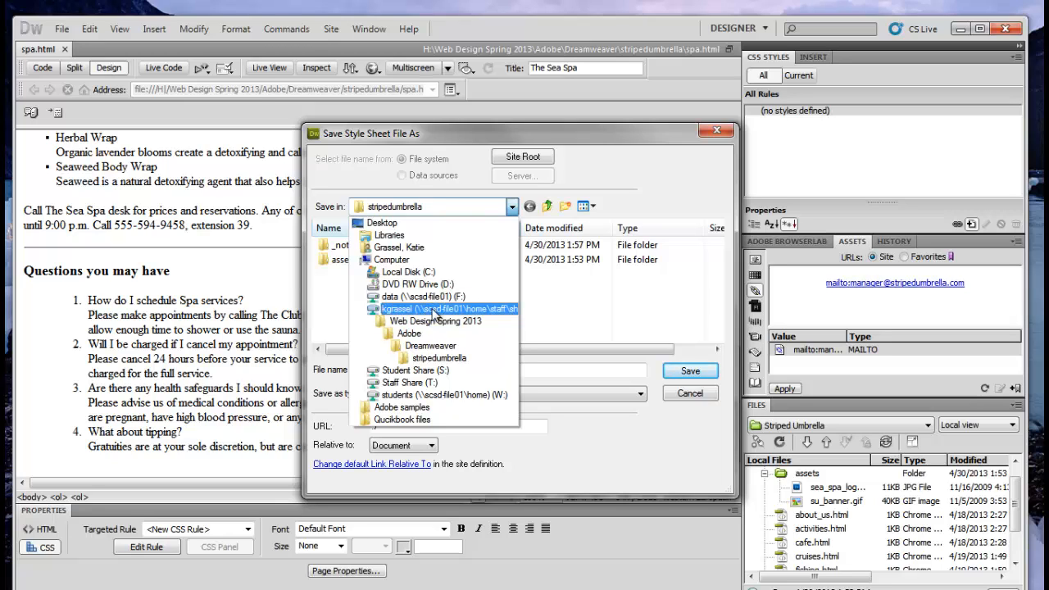
{"action": "left_click", "coordinate": [457, 361]}
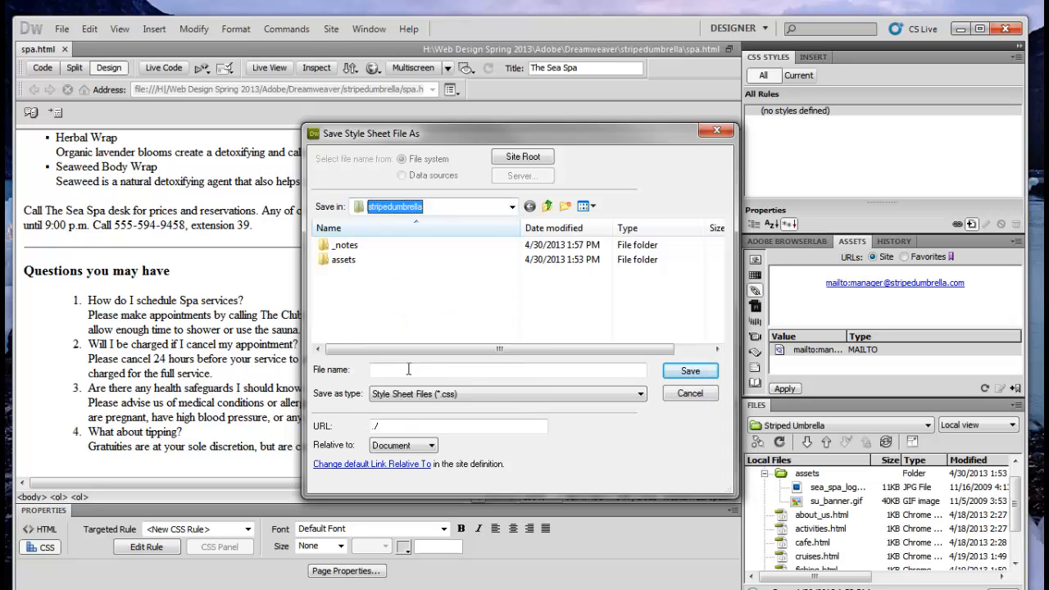
{"action": "left_click", "coordinate": [402, 369]}
{"action": "type", "text": "s"}
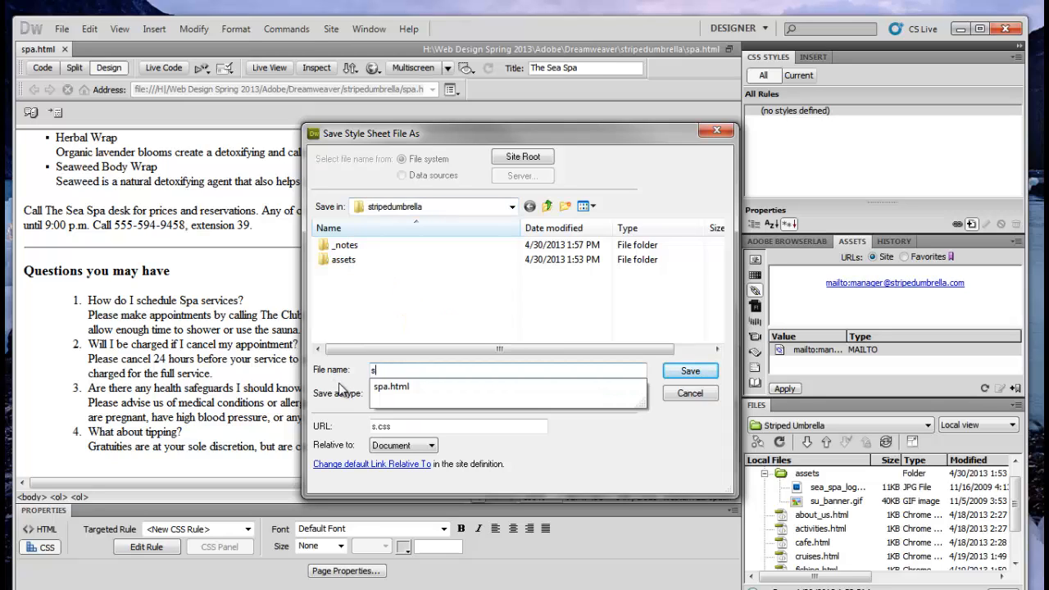
{"action": "type", "text": "u_"}
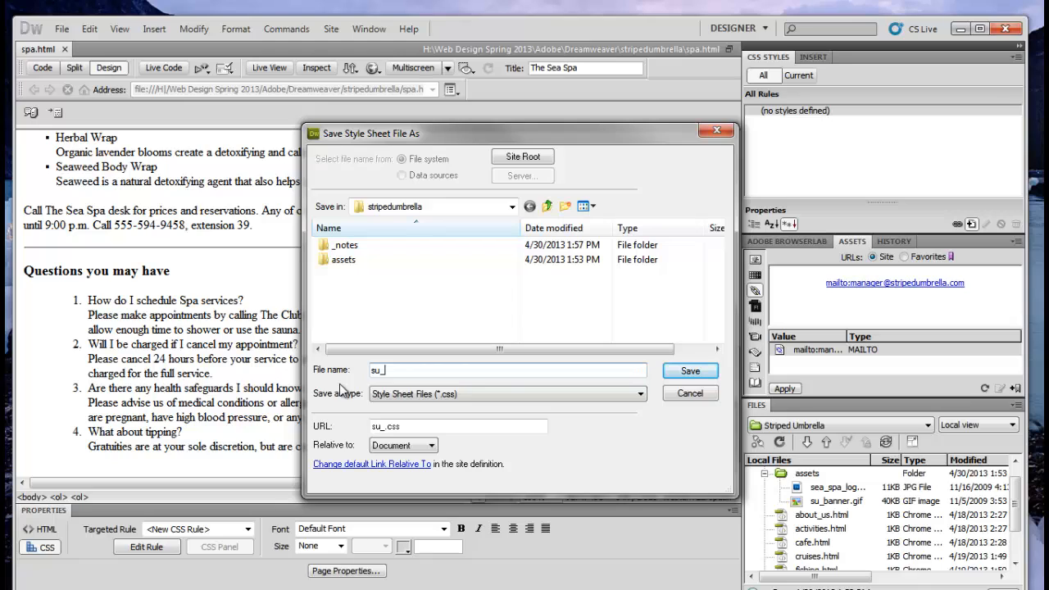
{"action": "type", "text": "styles"}
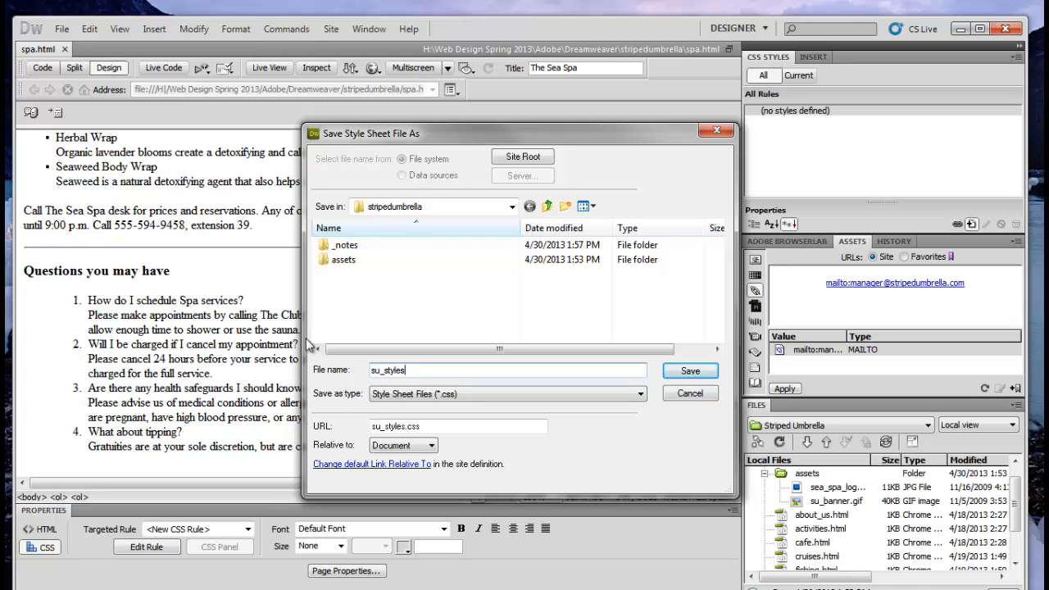
{"action": "left_click", "coordinate": [693, 373]}
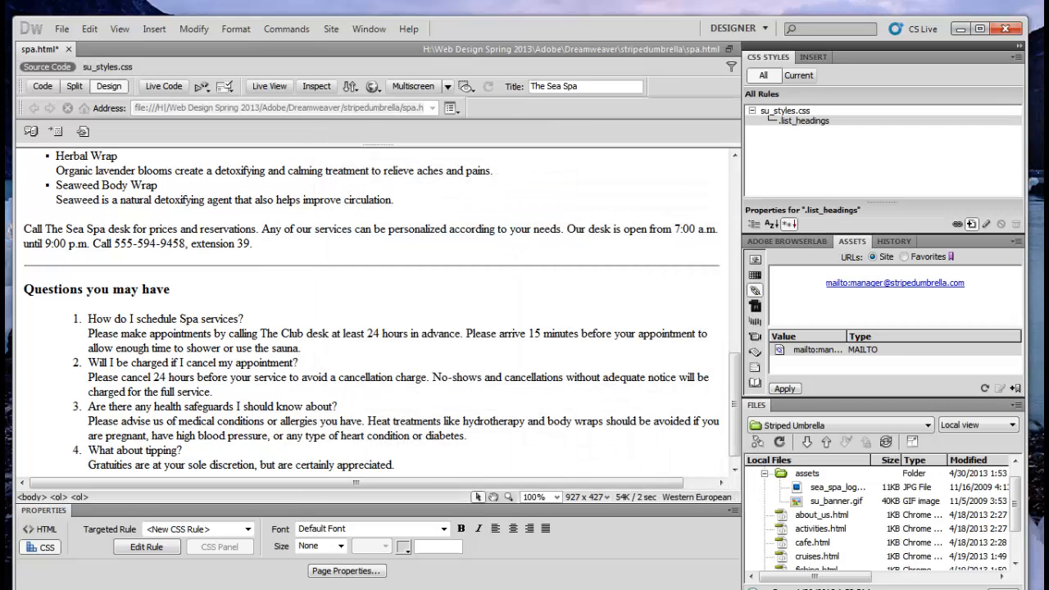
Give the list_headings rule the Arial, Helvetica, sans-serif font family and a font size of 12 px
{"action": "left_click_drag", "start_coordinate": [301, 135], "coordinate": [427, 138]}
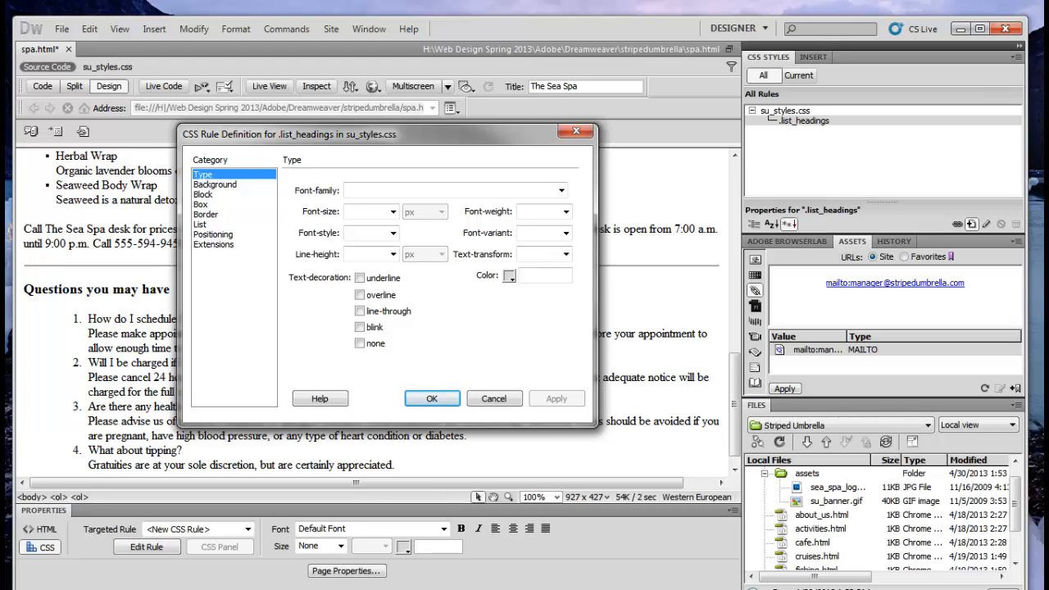
{"action": "left_click", "coordinate": [561, 192]}
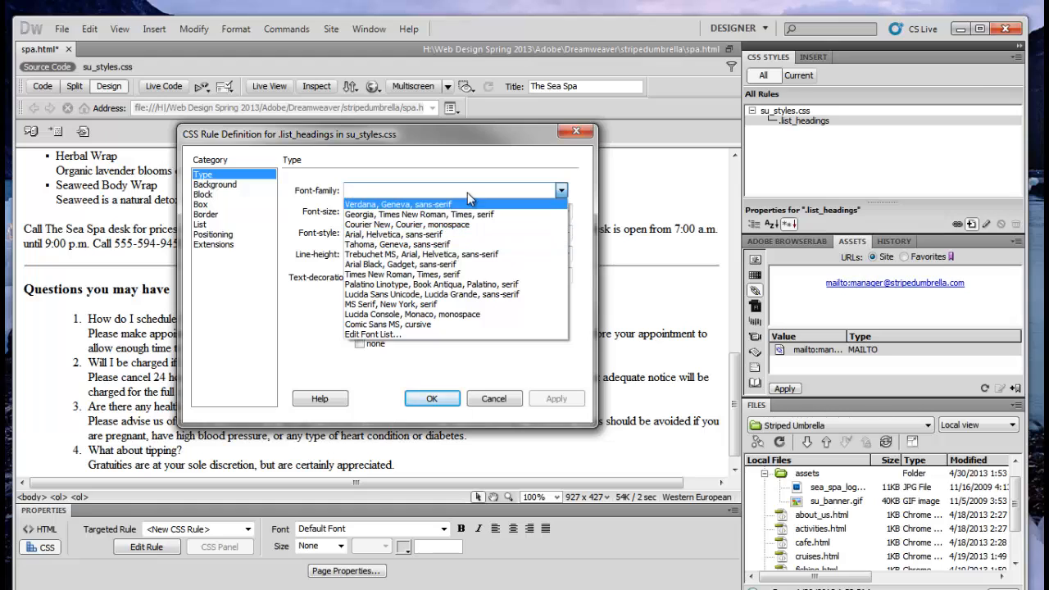
{"action": "left_click", "coordinate": [493, 236]}
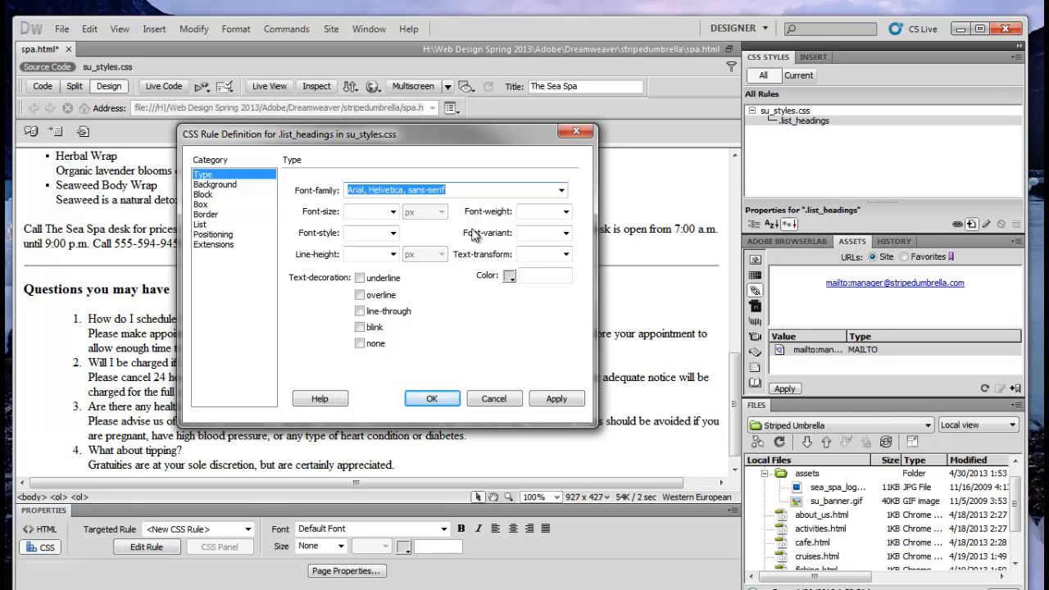
{"action": "left_click", "coordinate": [393, 212]}
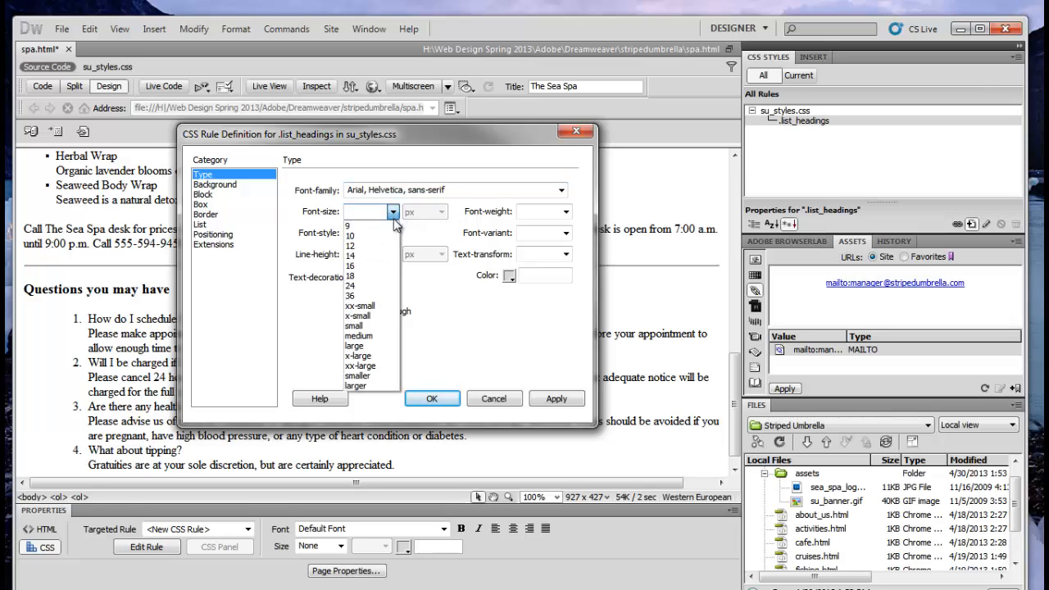
{"action": "left_click", "coordinate": [382, 246]}
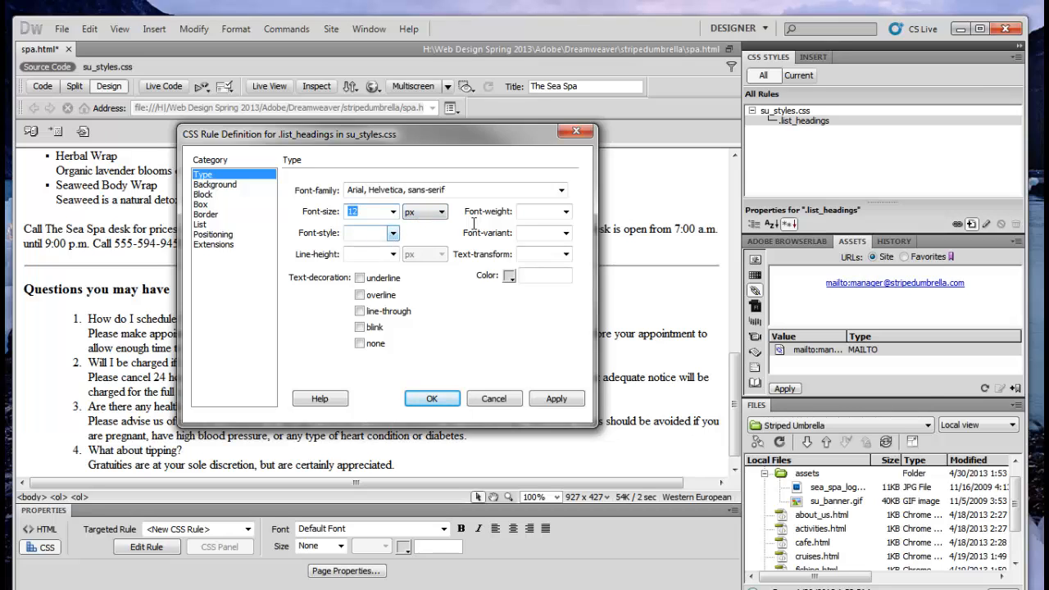
Set the list_headings rule to bold weight, normal style and color #006, and accept the rule definition
{"action": "left_click", "coordinate": [566, 212]}
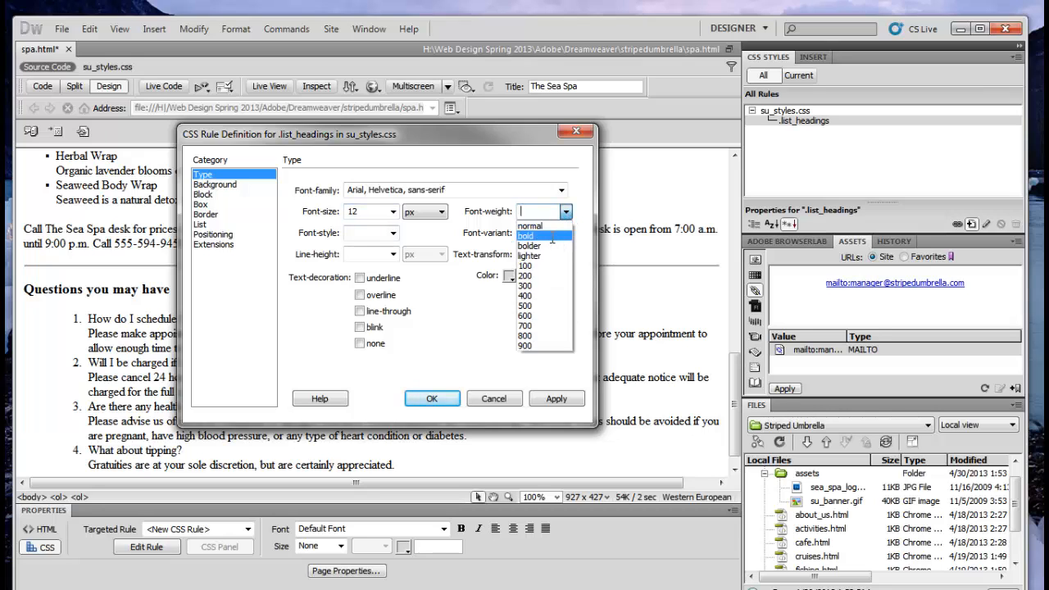
{"action": "left_click", "coordinate": [552, 237]}
{"action": "left_click", "coordinate": [393, 236]}
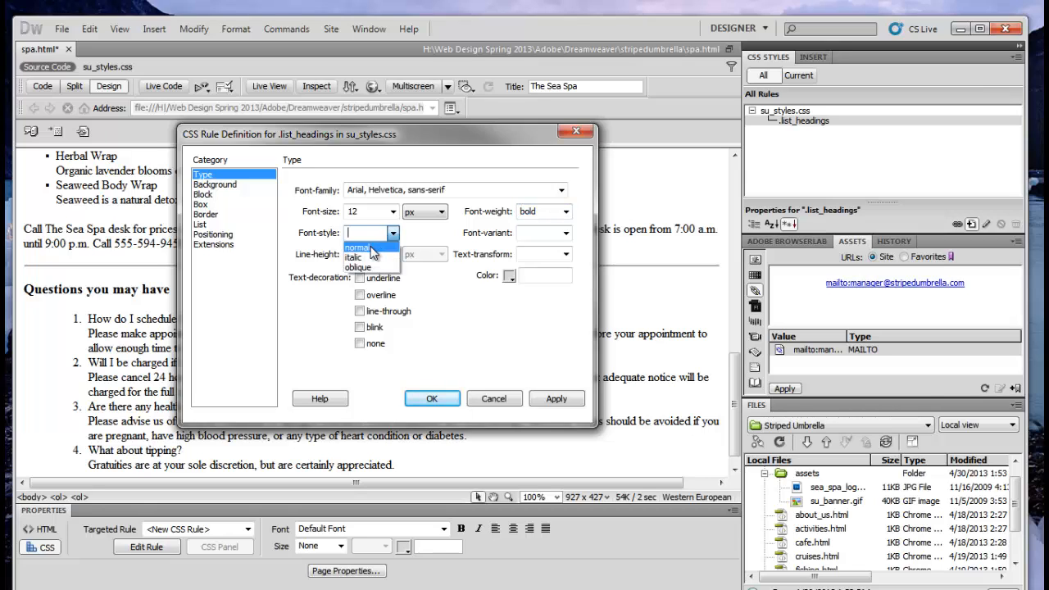
{"action": "left_click", "coordinate": [371, 248]}
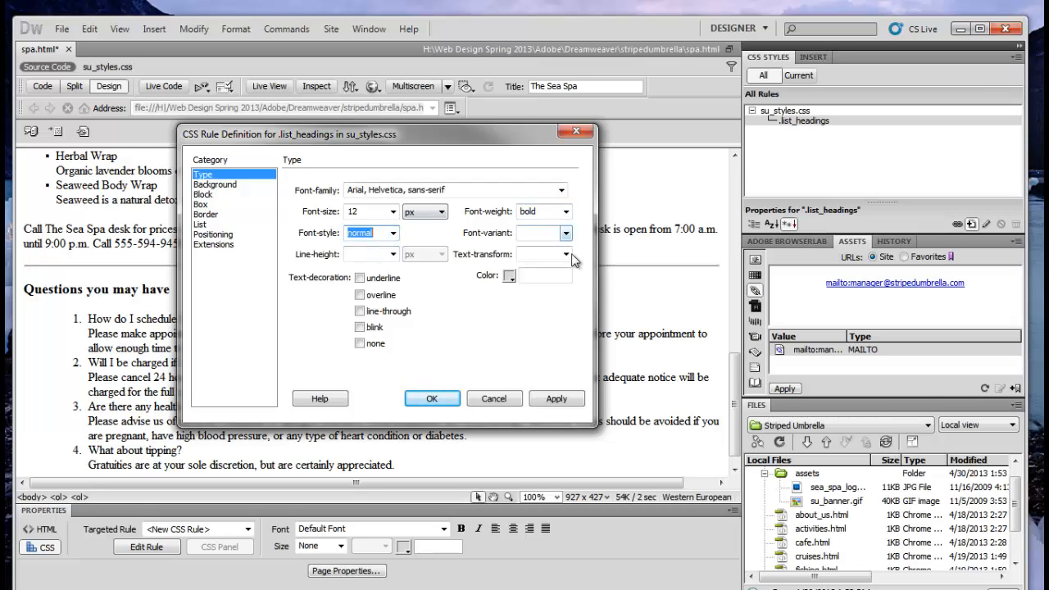
{"action": "left_click", "coordinate": [540, 276]}
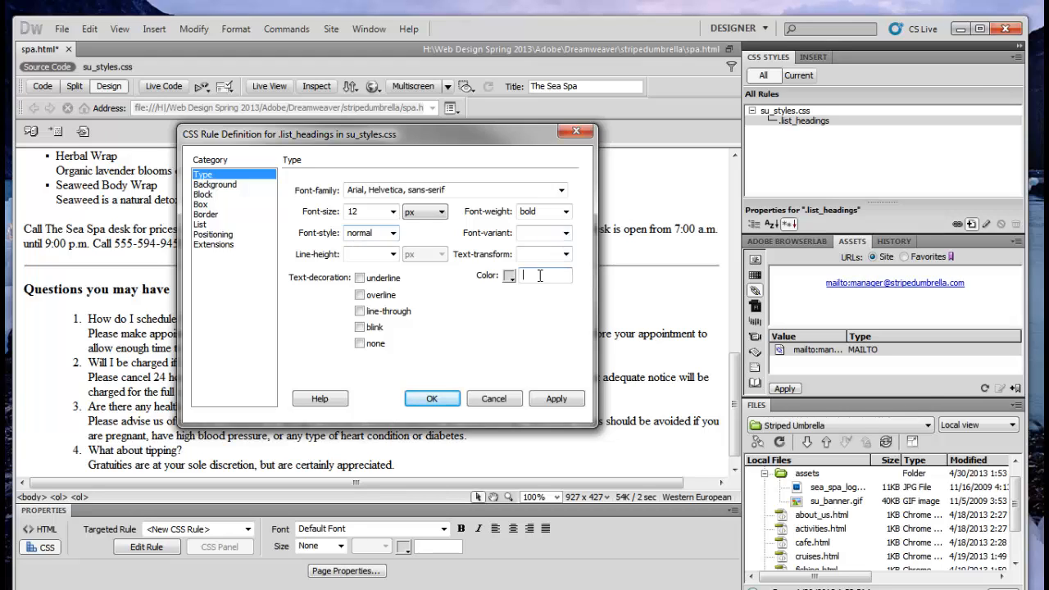
{"action": "type", "text": "#006"}
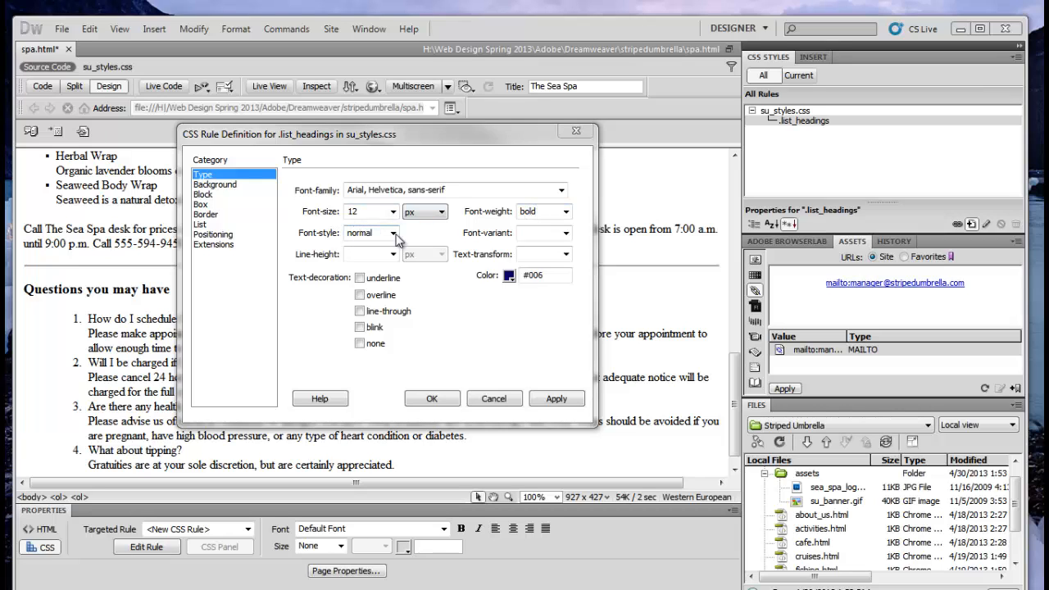
{"action": "left_click", "coordinate": [432, 399]}
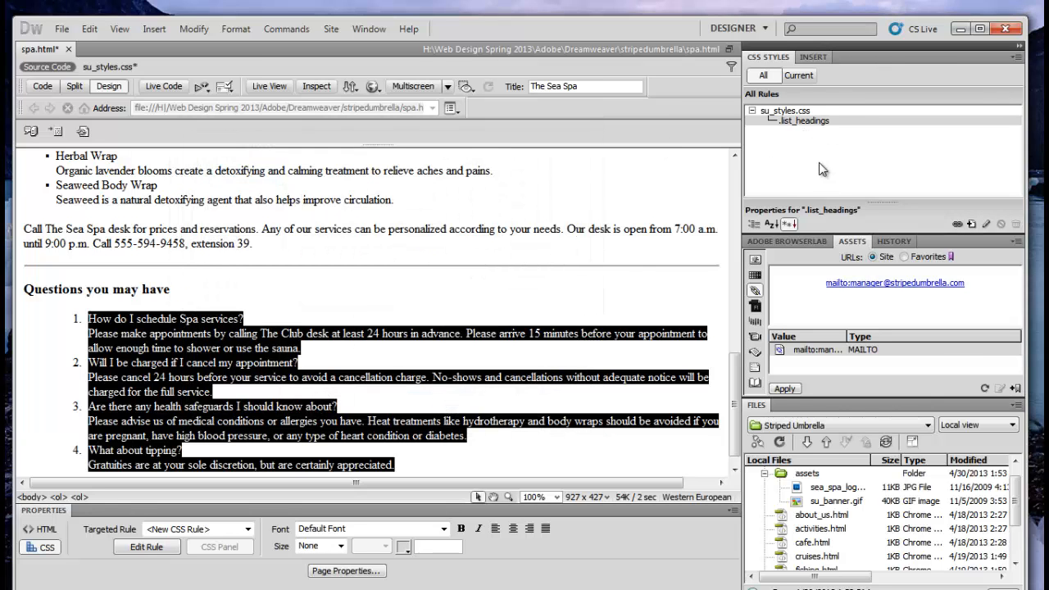
Check that su_styles.css contains the list_headings rule and review the rule's type settings without changing them
{"action": "left_click", "coordinate": [214, 361]}
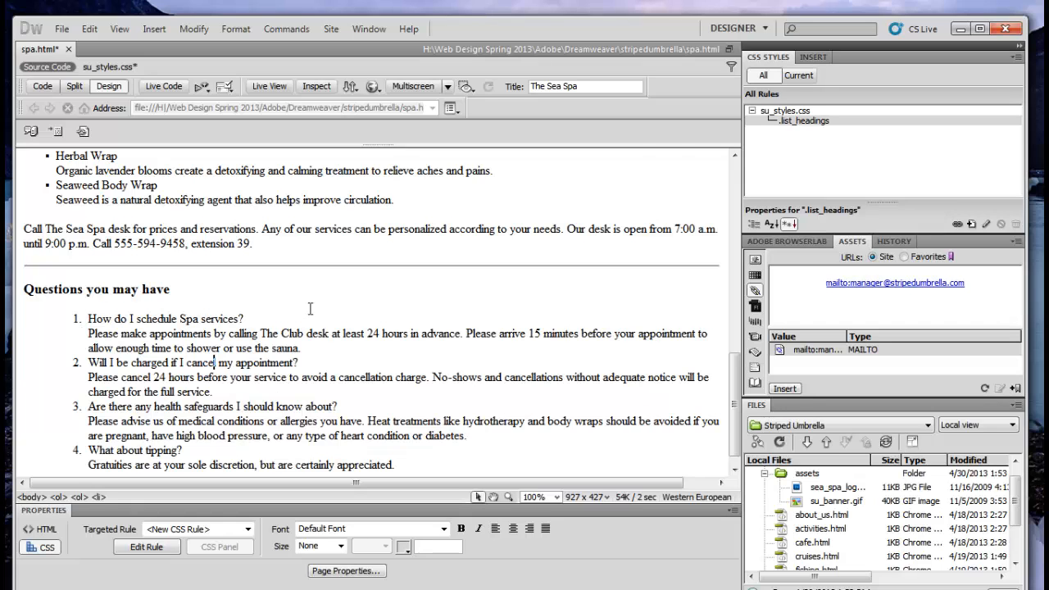
{"action": "left_click", "coordinate": [752, 113]}
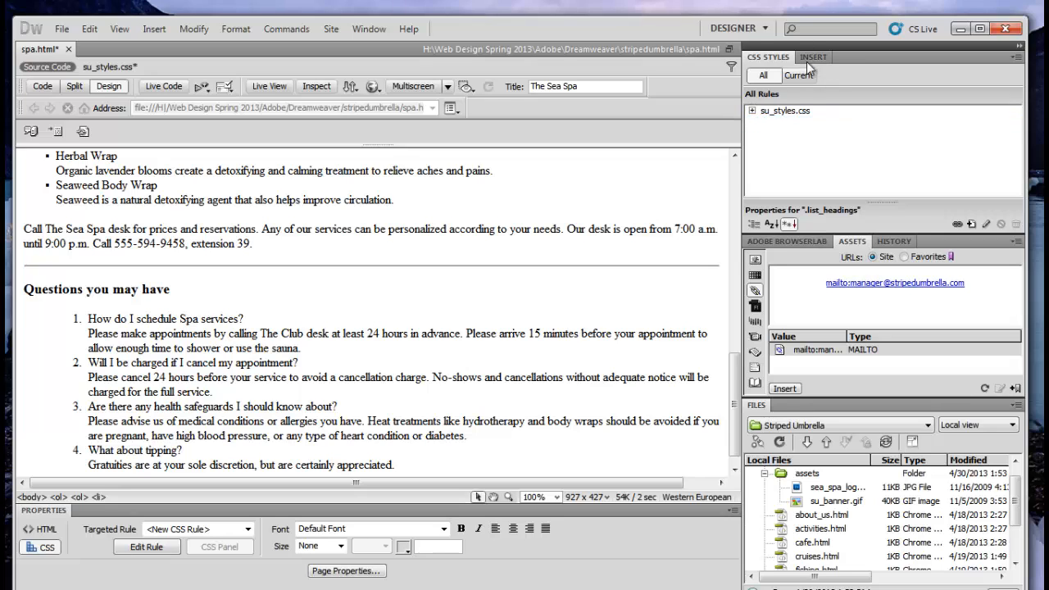
{"action": "left_click", "coordinate": [751, 113]}
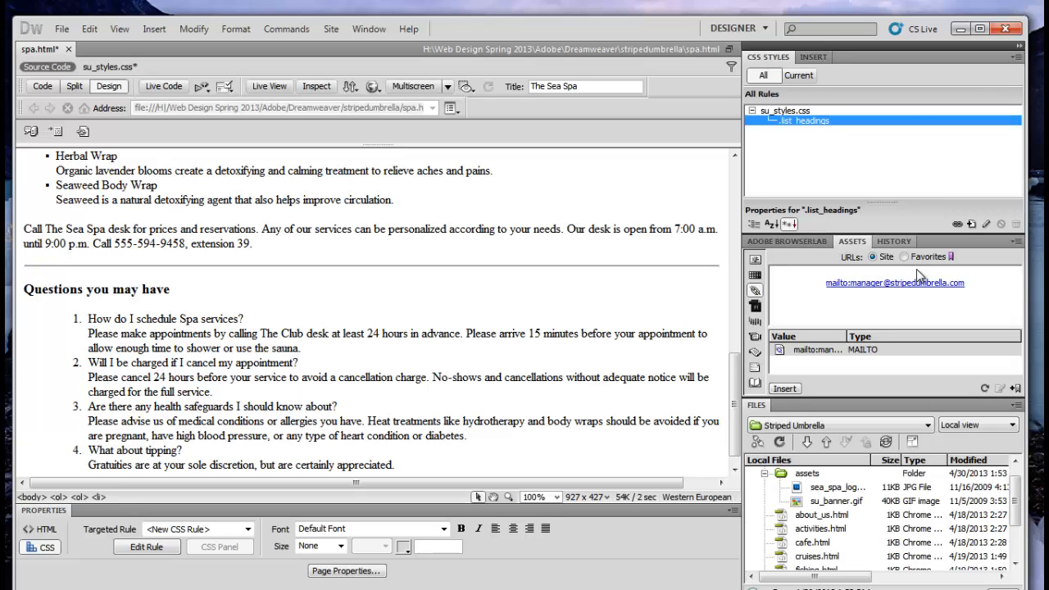
{"action": "double_click", "coordinate": [806, 126]}
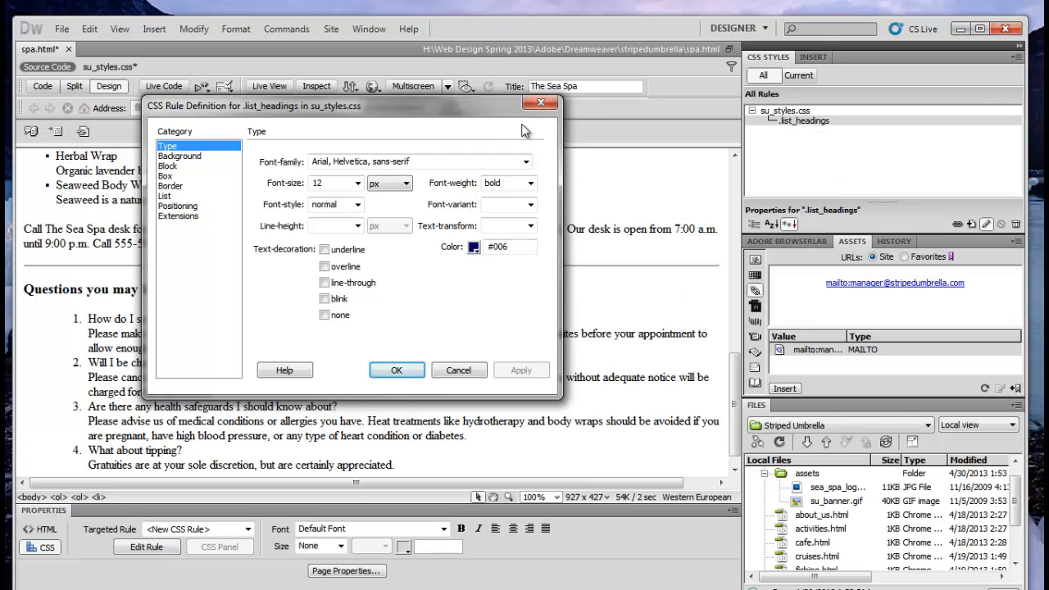
{"action": "left_click", "coordinate": [541, 102]}
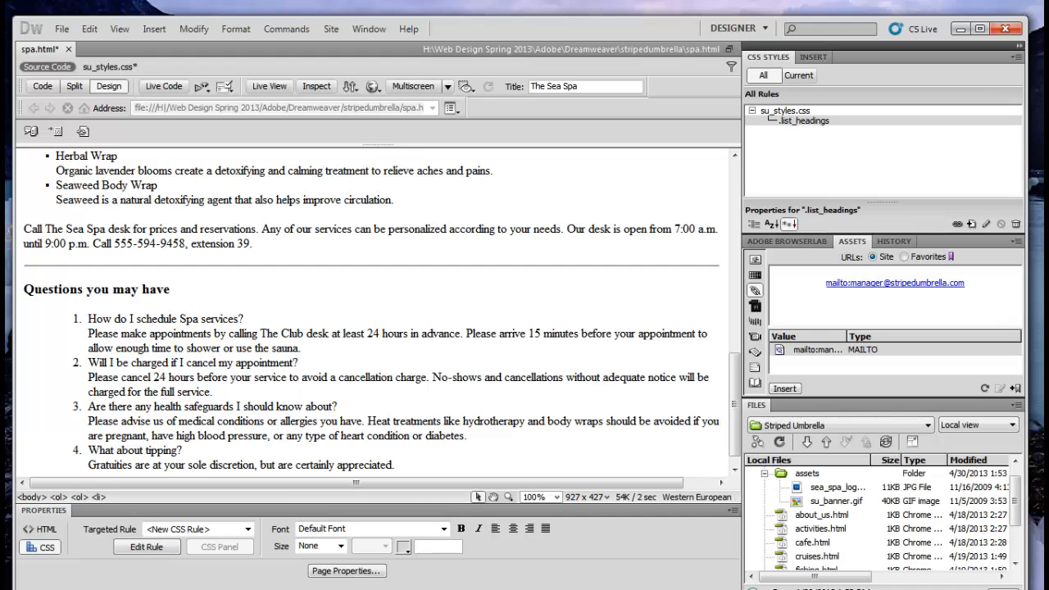
Apply the list_headings class to the Massages heading above the sports massage list
{"action": "left_click", "coordinate": [374, 305]}
{"action": "scroll", "coordinate": [374, 319], "scroll_direction": "up", "scroll_amount": 4}
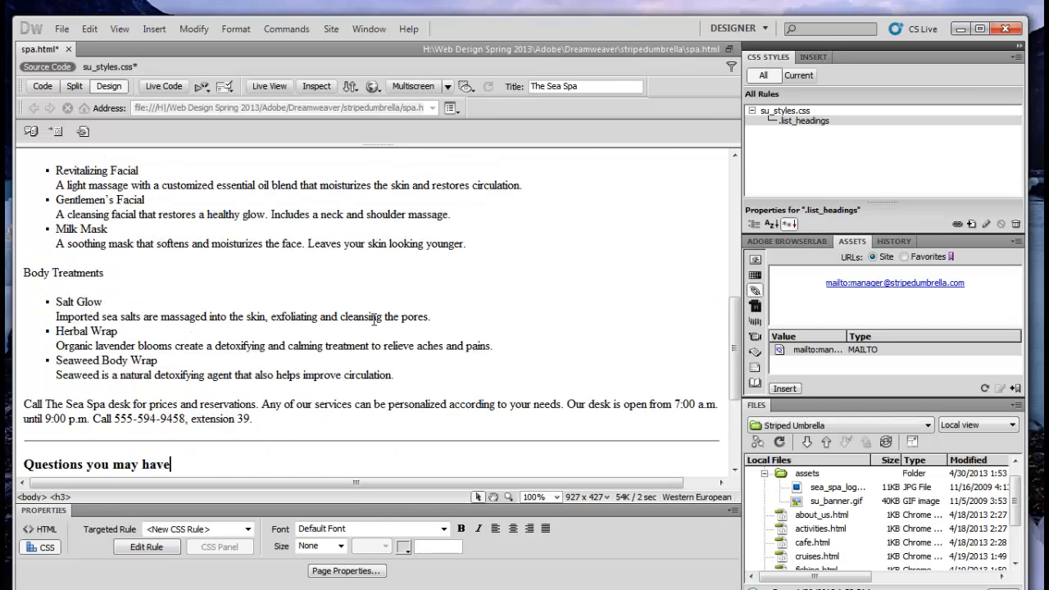
{"action": "scroll", "coordinate": [374, 319], "scroll_direction": "up", "scroll_amount": 10}
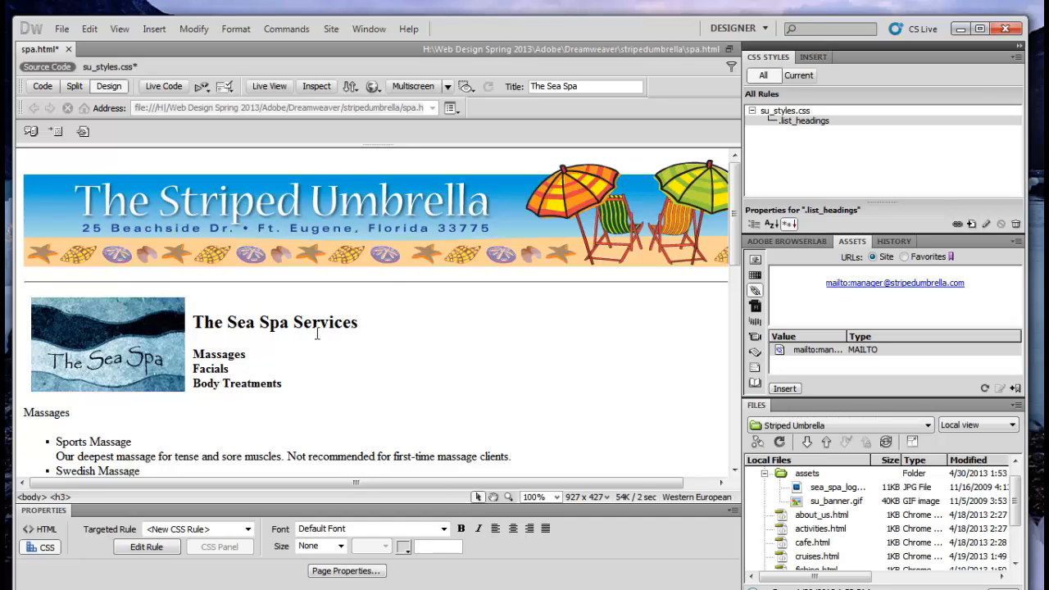
{"action": "left_click_drag", "start_coordinate": [73, 414], "coordinate": [18, 412]}
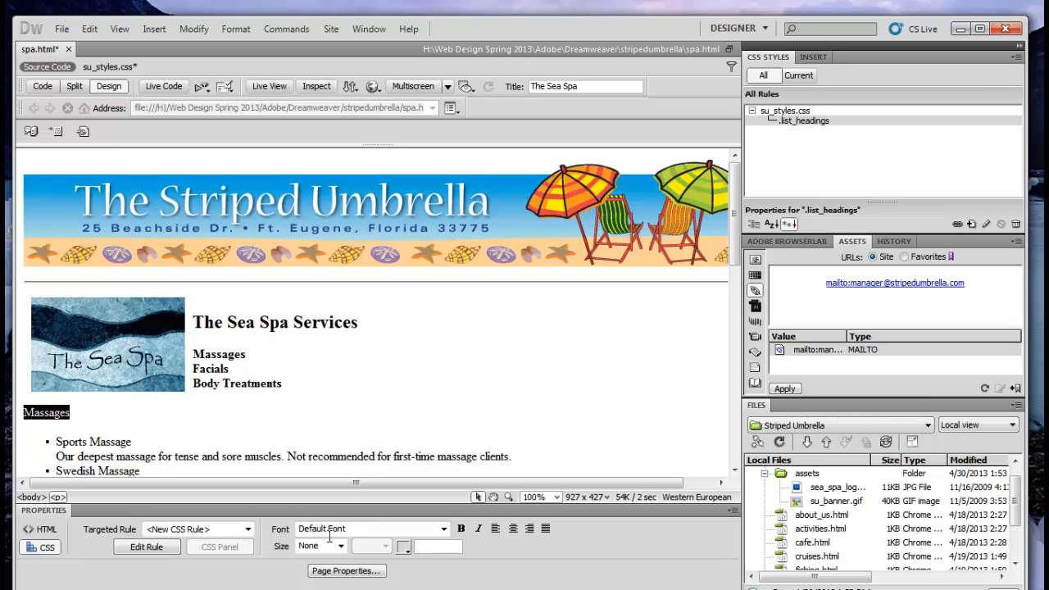
{"action": "left_click", "coordinate": [247, 530]}
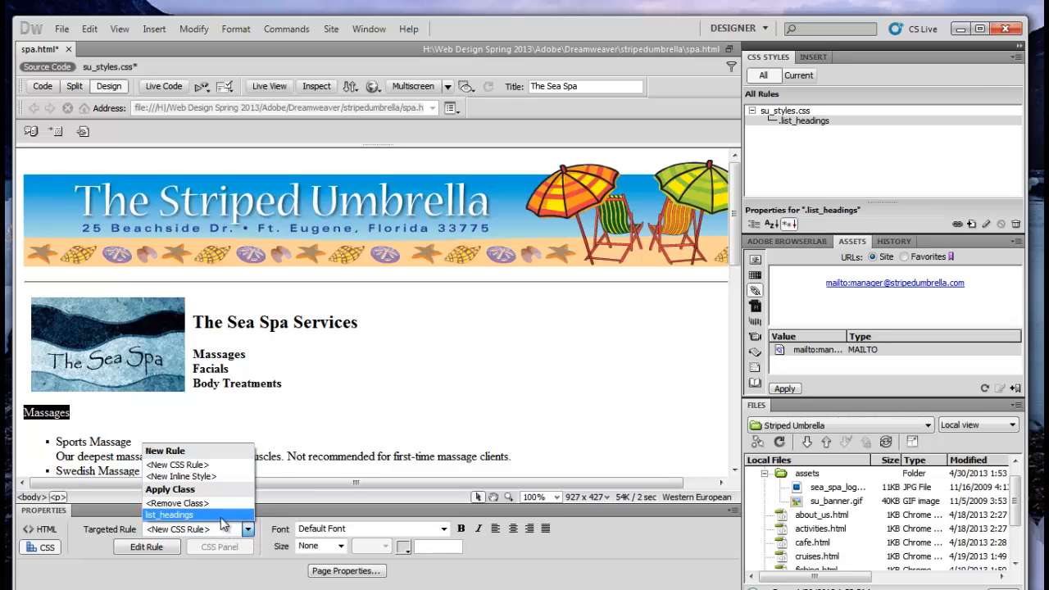
{"action": "left_click", "coordinate": [167, 516]}
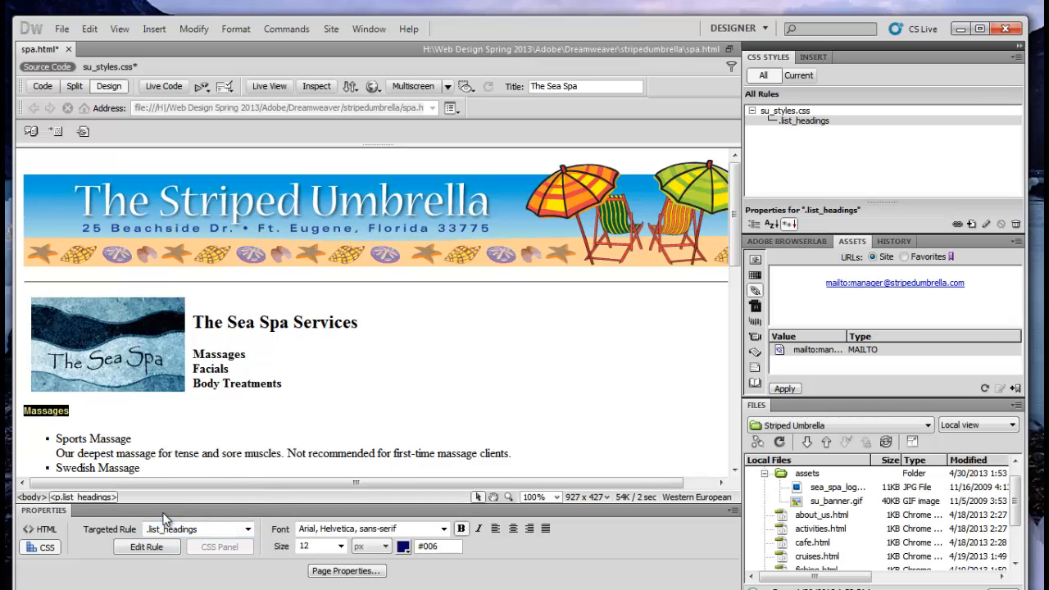
Apply the list_headings class to the Facials and Body Treatments headings above their lists
{"action": "scroll", "coordinate": [161, 418], "scroll_direction": "down", "scroll_amount": 3}
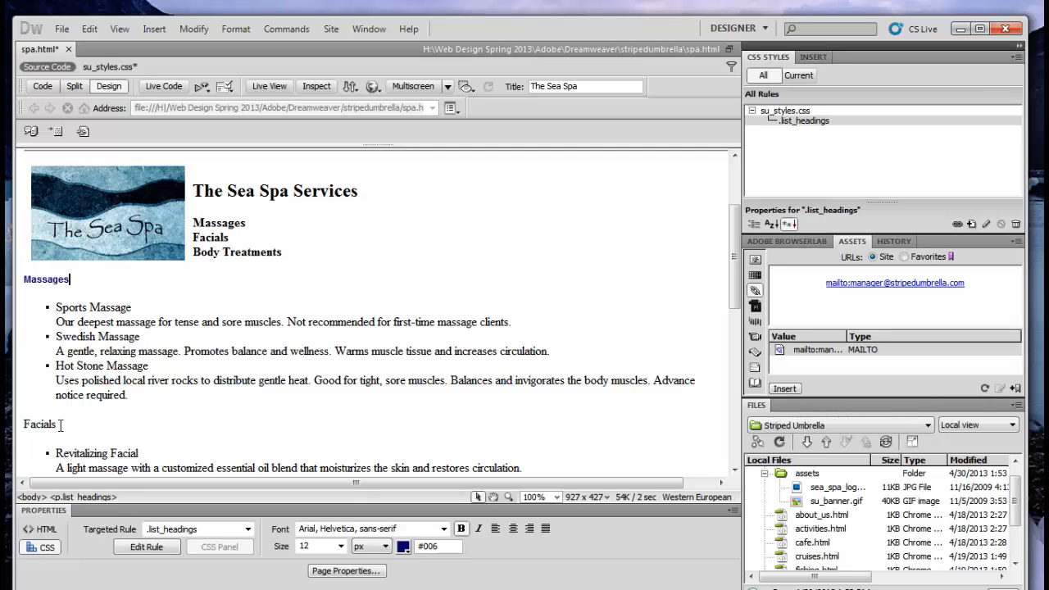
{"action": "left_click_drag", "start_coordinate": [60, 425], "coordinate": [19, 425]}
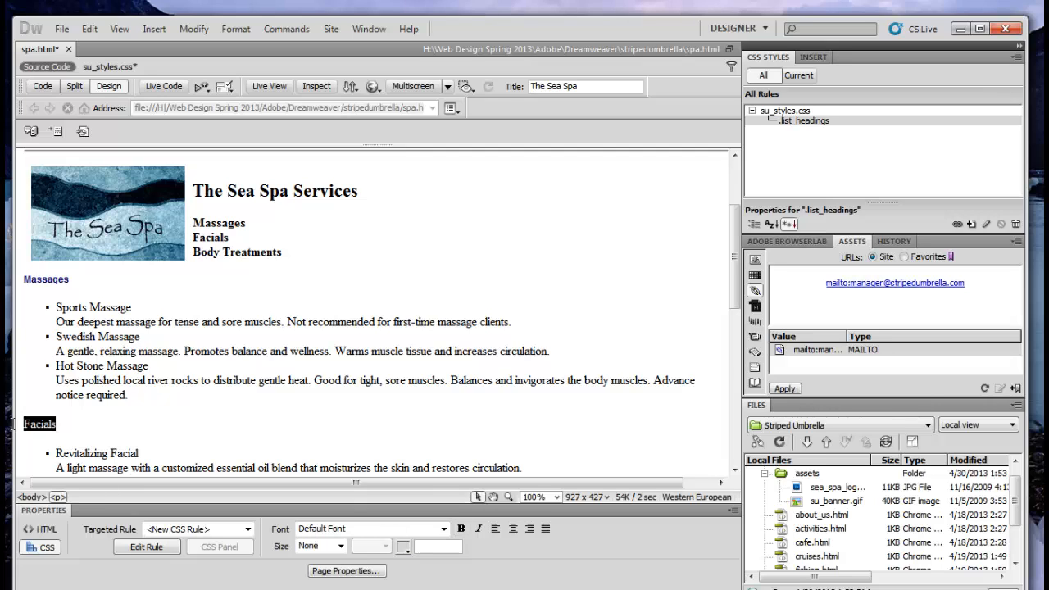
{"action": "left_click", "coordinate": [246, 530]}
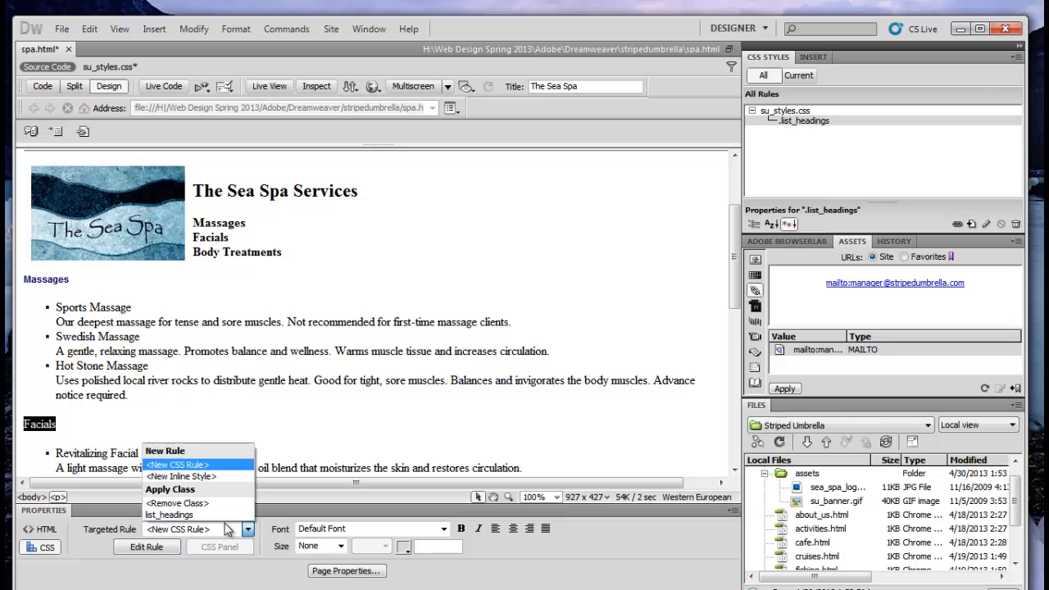
{"action": "left_click", "coordinate": [169, 514]}
{"action": "scroll", "coordinate": [369, 328], "scroll_direction": "down", "scroll_amount": 4}
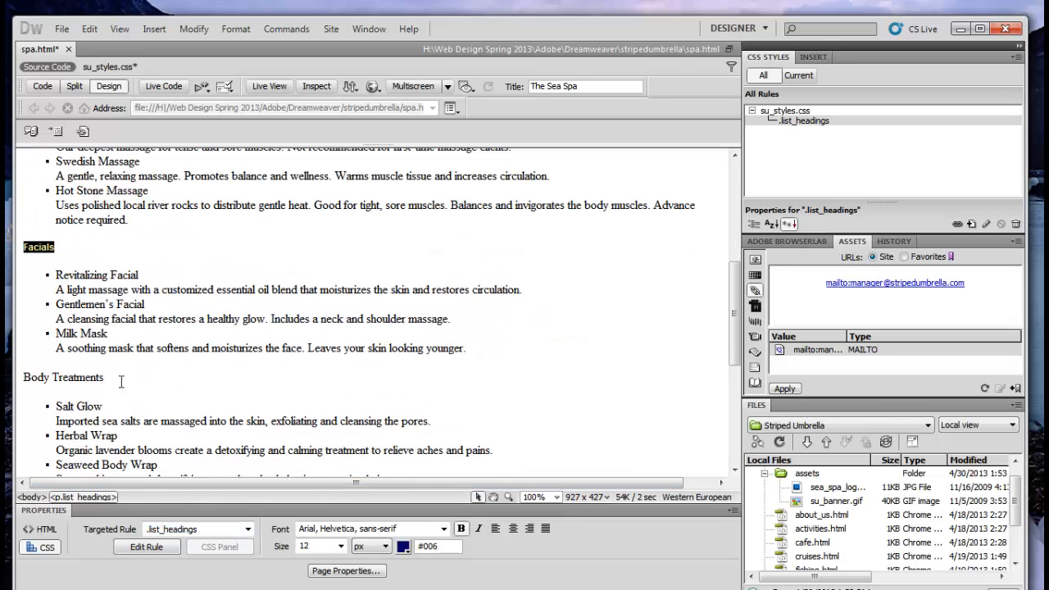
{"action": "left_click_drag", "start_coordinate": [122, 380], "coordinate": [20, 377]}
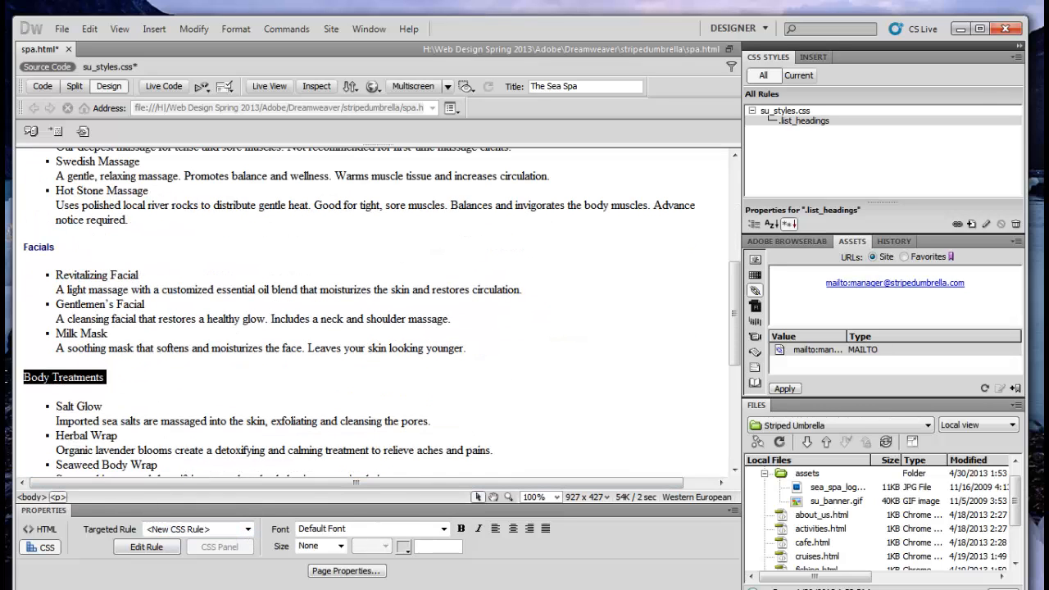
{"action": "left_click", "coordinate": [225, 531]}
{"action": "left_click", "coordinate": [220, 517]}
{"action": "left_click", "coordinate": [243, 421]}
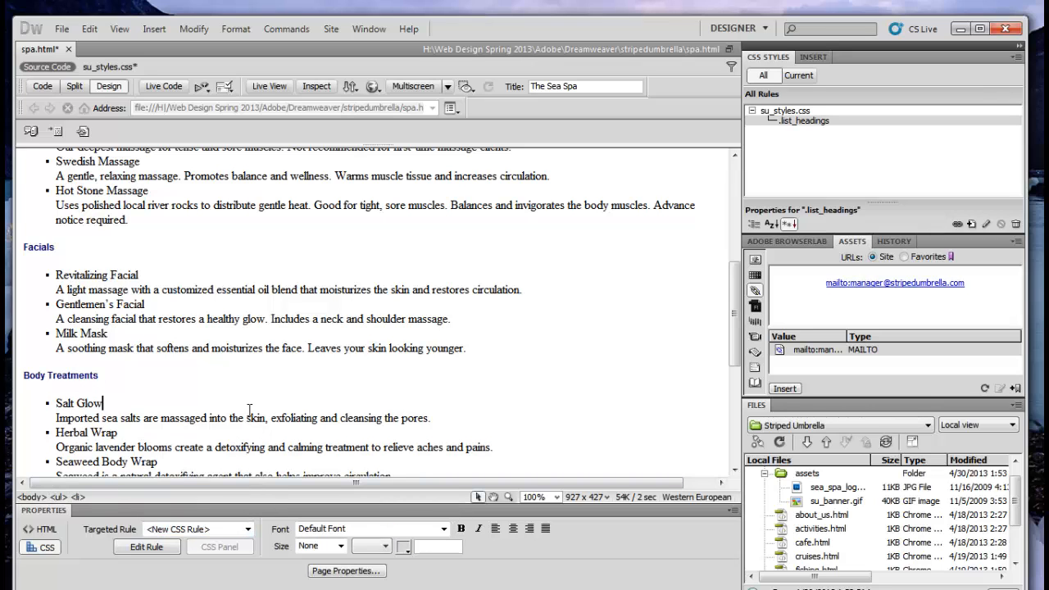
{"action": "key", "text": "Up"}
Display all properties of the list_headings rule in the CSS styles and set its font size to 14 px
{"action": "left_click", "coordinate": [807, 123]}
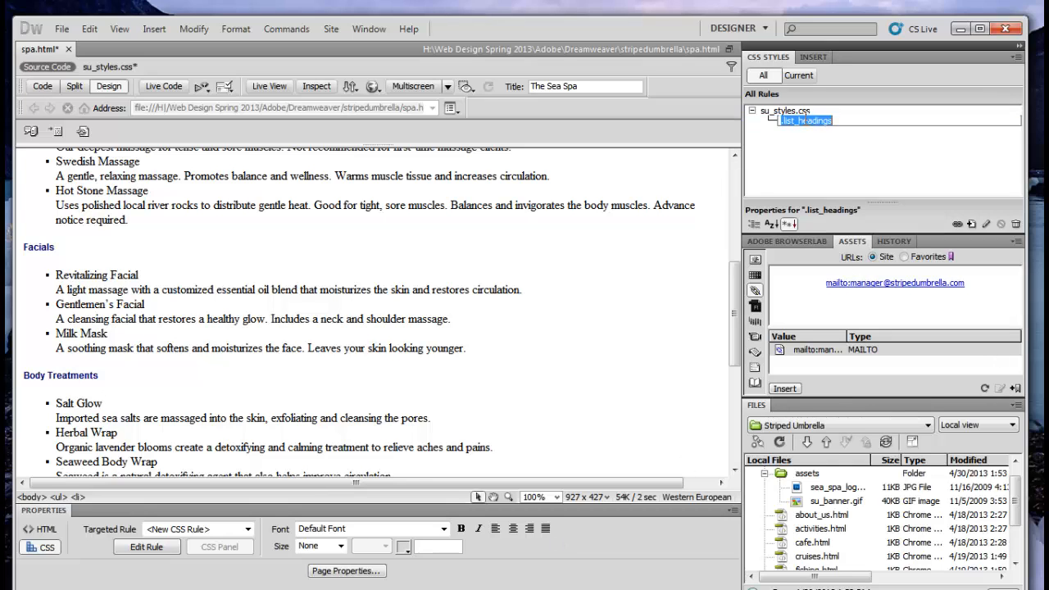
{"action": "key", "text": "Return"}
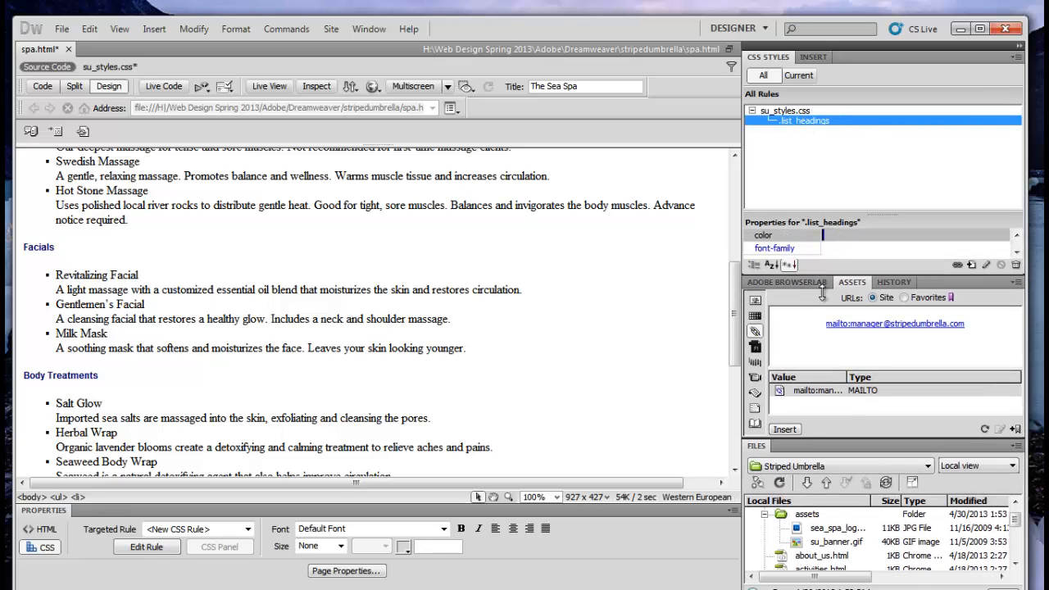
{"action": "left_click_drag", "start_coordinate": [826, 215], "coordinate": [827, 154]}
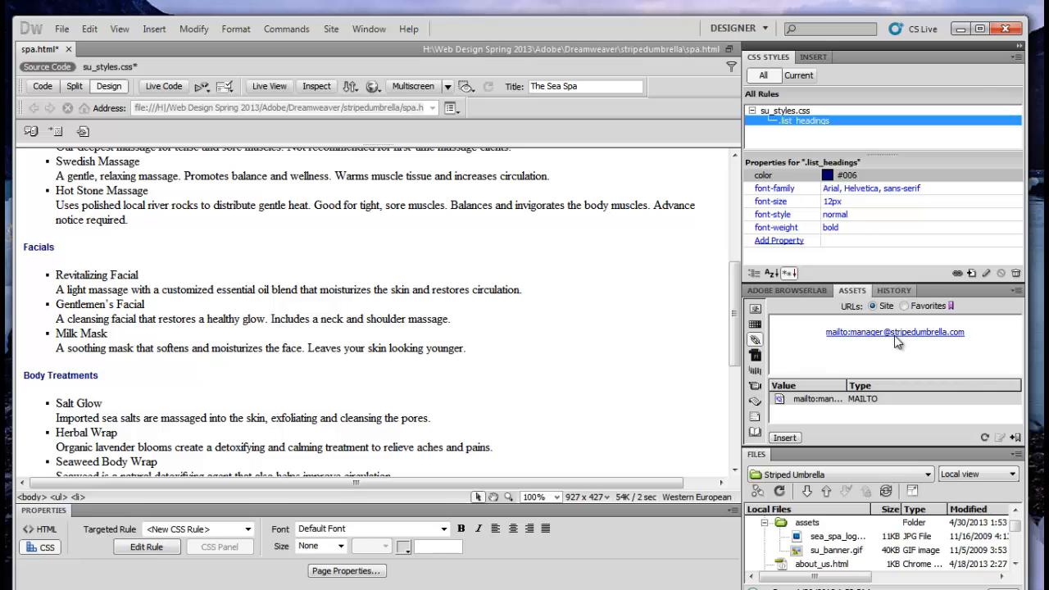
{"action": "left_click", "coordinate": [833, 203]}
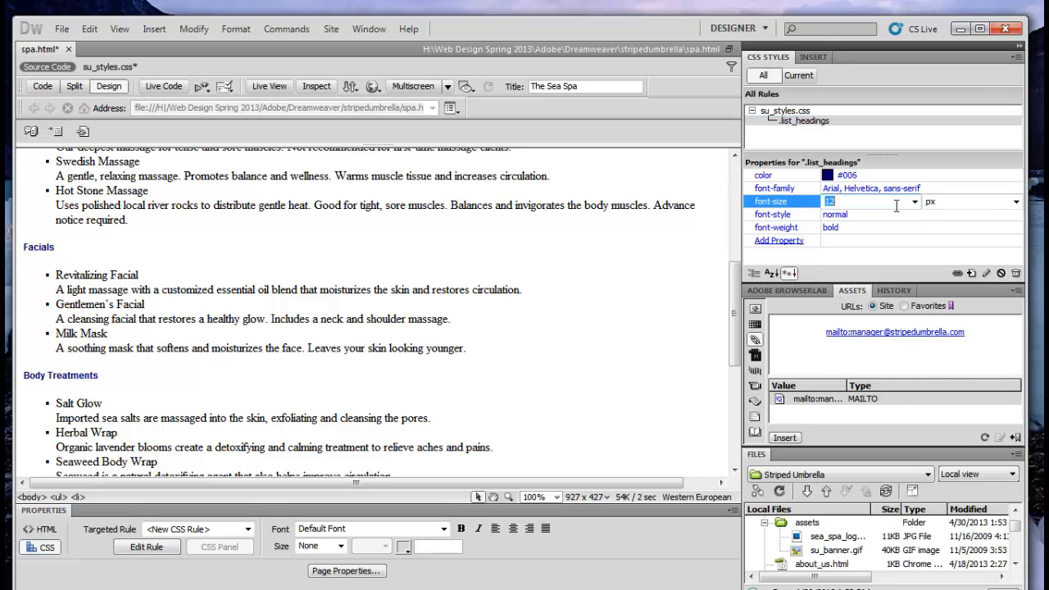
{"action": "left_click", "coordinate": [915, 203]}
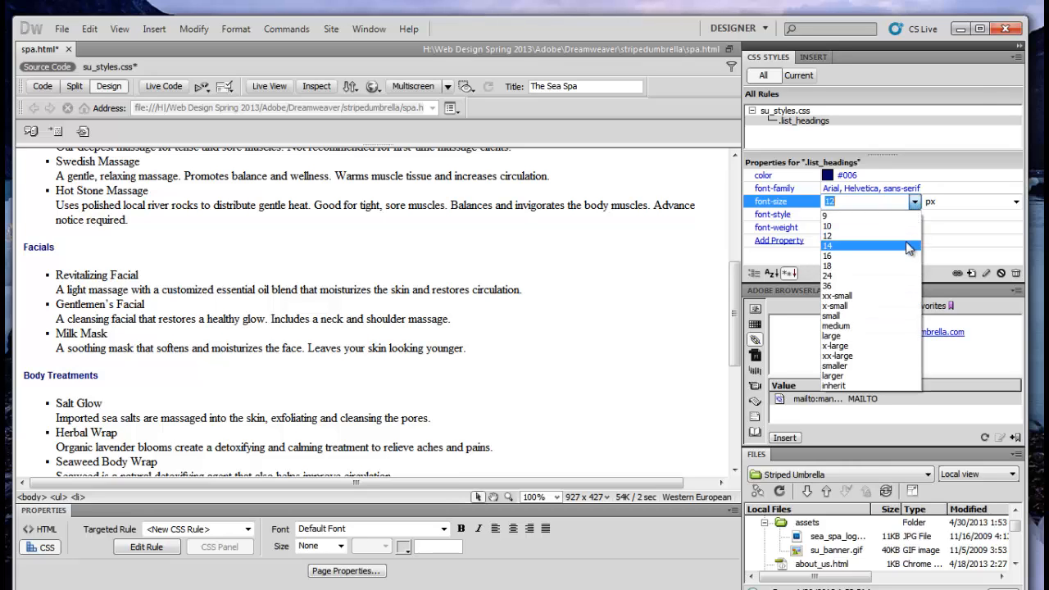
{"action": "left_click", "coordinate": [906, 246]}
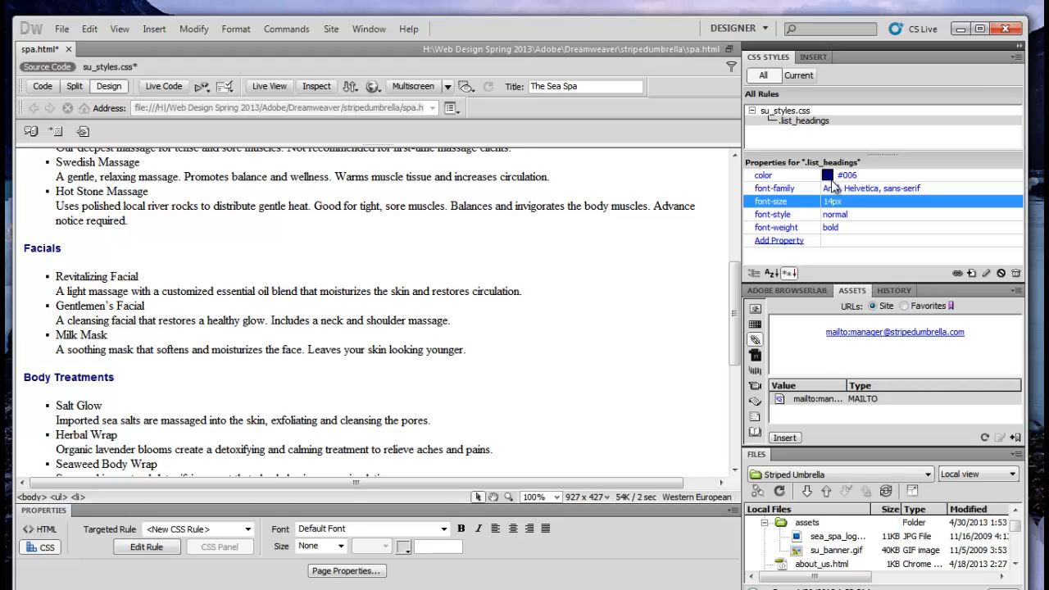
{"action": "left_click", "coordinate": [670, 247]}
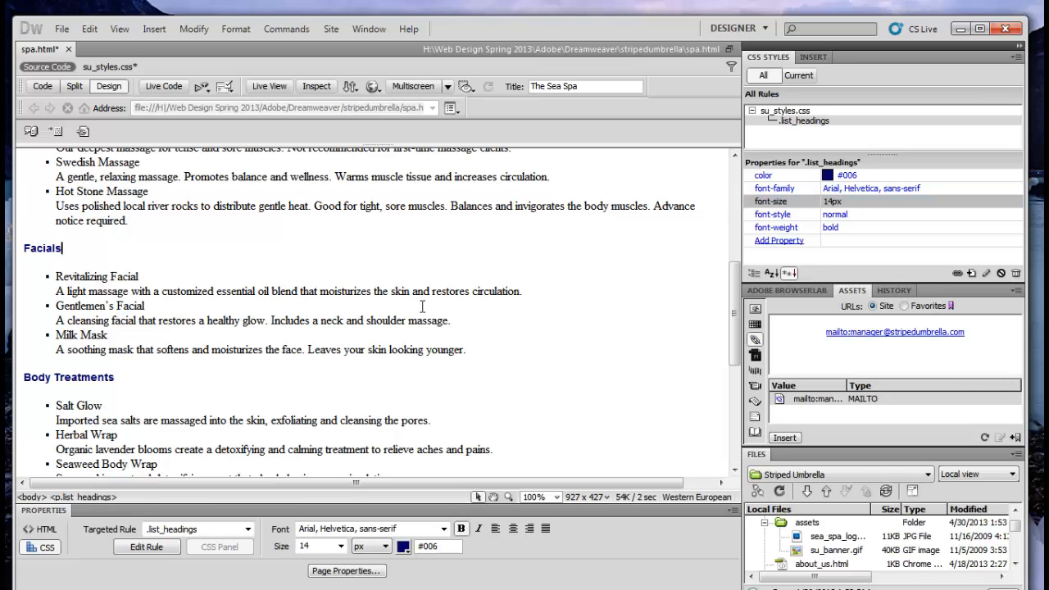
Save spa.html and look over the styled list headings on the page
{"action": "left_click", "coordinate": [61, 30]}
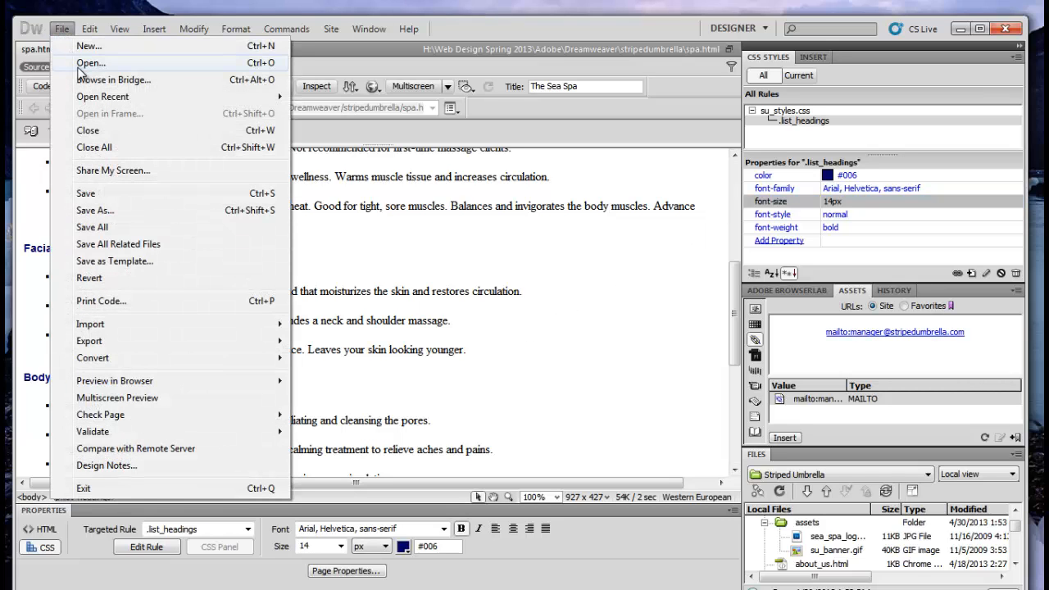
{"action": "left_click", "coordinate": [86, 194]}
{"action": "scroll", "coordinate": [35, 284], "scroll_direction": "up", "scroll_amount": 3}
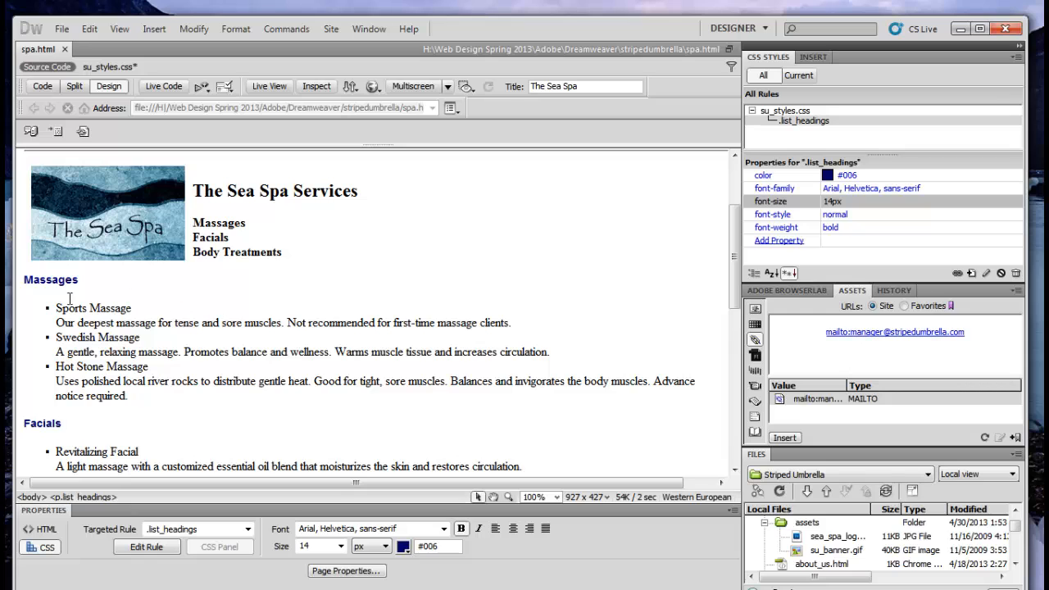
{"action": "scroll", "coordinate": [35, 284], "scroll_direction": "down", "scroll_amount": 4}
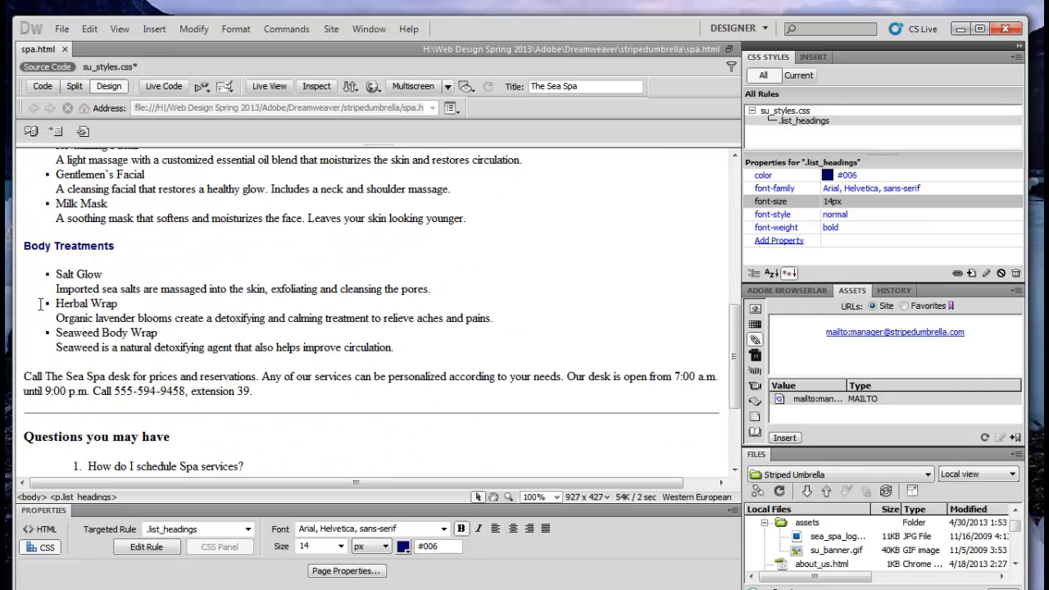
Place the insertion point in the Body Treatments heading and enlarge the CSS rules list over the list_headings properties area
{"action": "left_click", "coordinate": [66, 246]}
{"action": "left_click", "coordinate": [882, 216]}
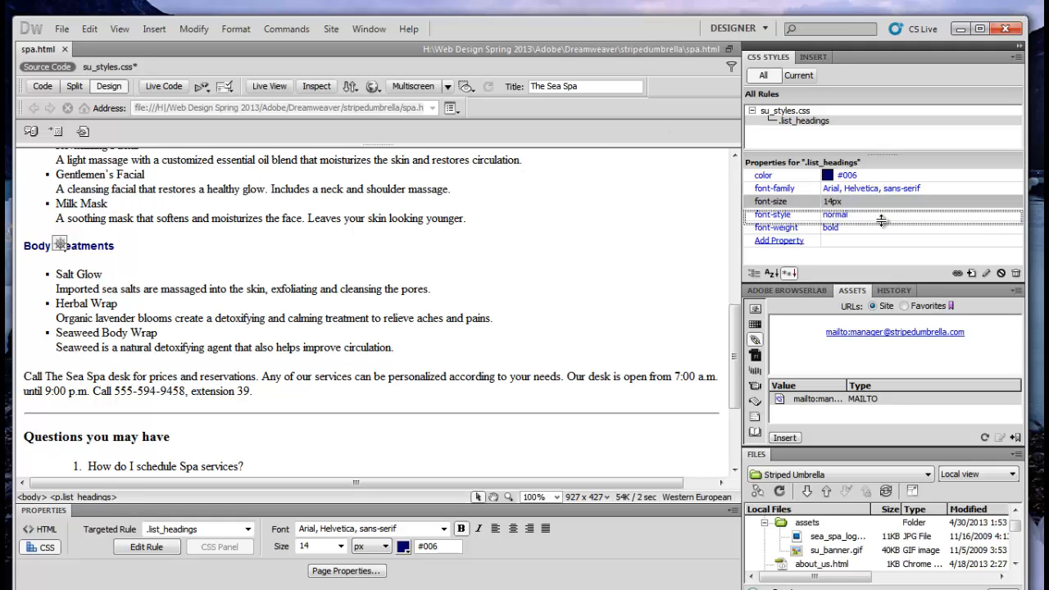
{"action": "left_click_drag", "start_coordinate": [882, 220], "coordinate": [872, 256]}
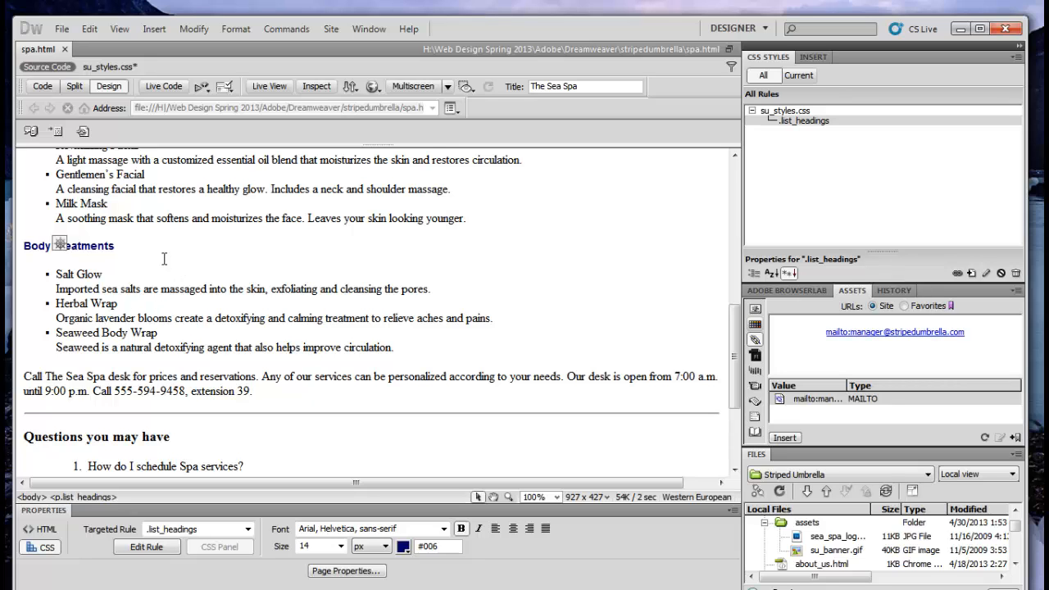
Show the Code Navigator for the Massages heading above the sports massage list, examine its CSS rules, and dismiss it
{"action": "scroll", "coordinate": [64, 160], "scroll_direction": "up", "scroll_amount": 5}
{"action": "scroll", "coordinate": [64, 161], "scroll_direction": "up", "scroll_amount": 2}
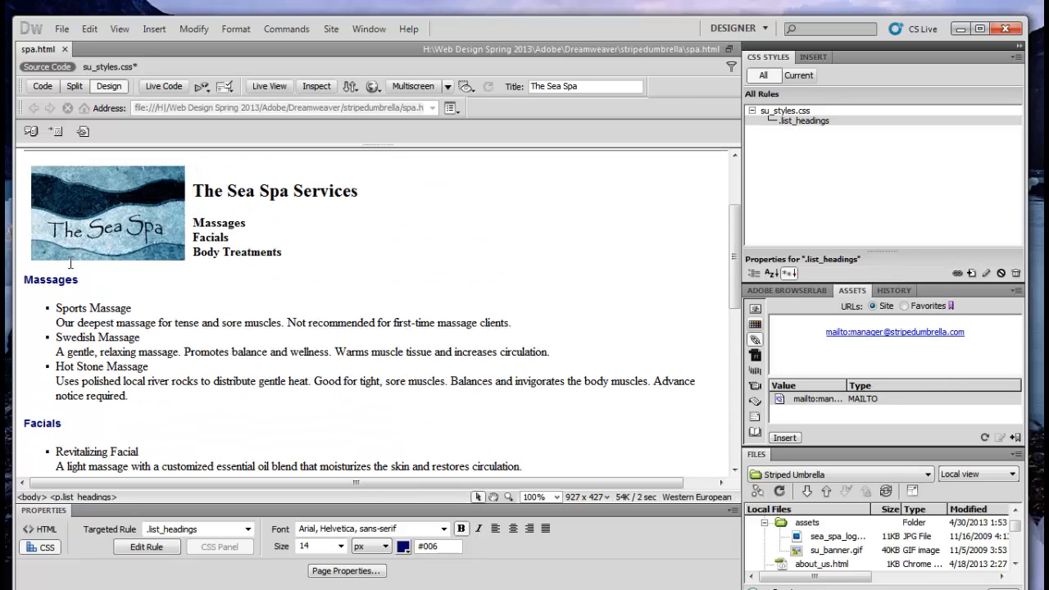
{"action": "left_click", "coordinate": [52, 280]}
{"action": "left_click_drag", "start_coordinate": [46, 280], "coordinate": [46, 281]}
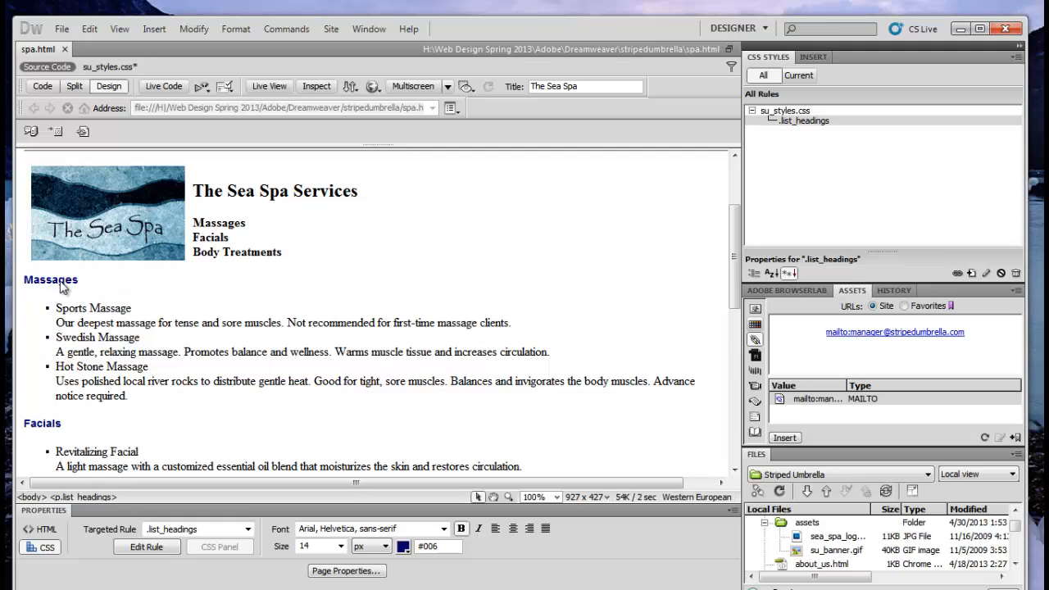
{"action": "left_click", "coordinate": [47, 280], "text": "alt"}
{"action": "left_click", "coordinate": [48, 280]}
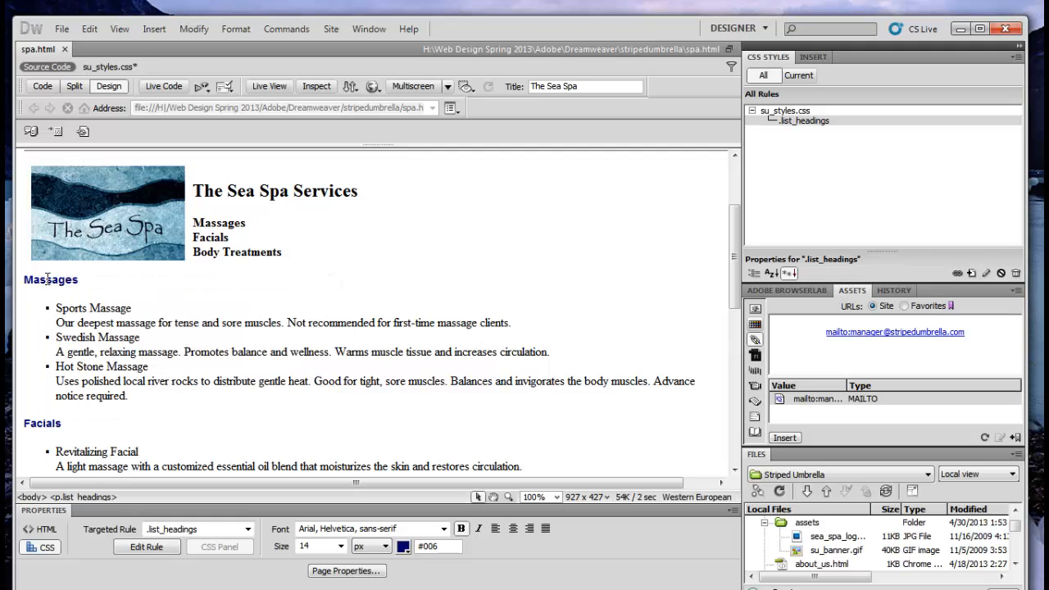
{"action": "mouse_move", "coordinate": [42, 321]}
{"action": "left_mouse_down"}
{"action": "mouse_move", "coordinate": [47, 283]}
{"action": "mouse_move", "coordinate": [29, 285]}
{"action": "left_mouse_up"}
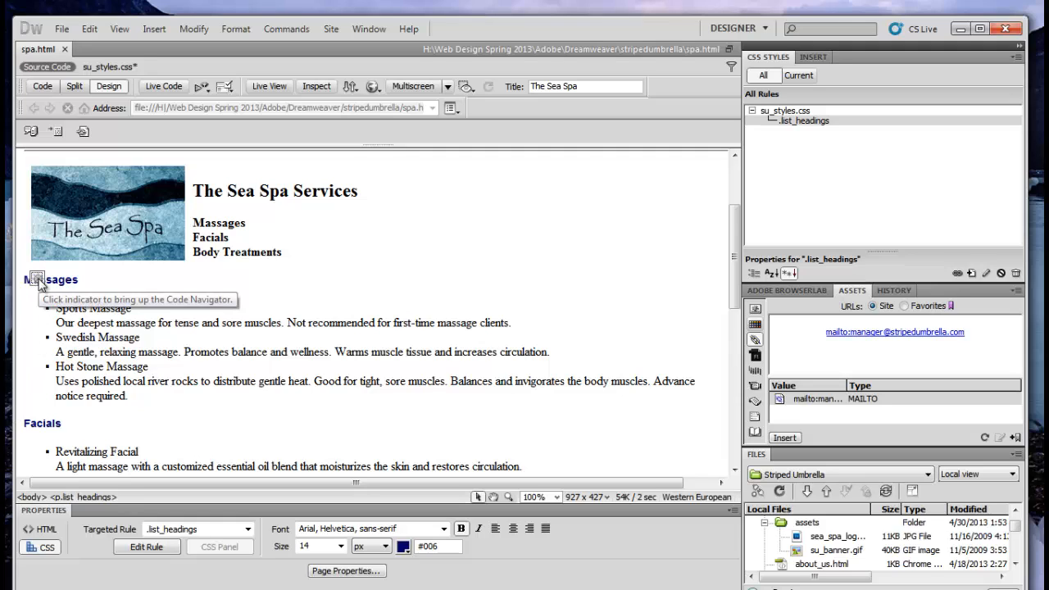
{"action": "left_click", "coordinate": [38, 280]}
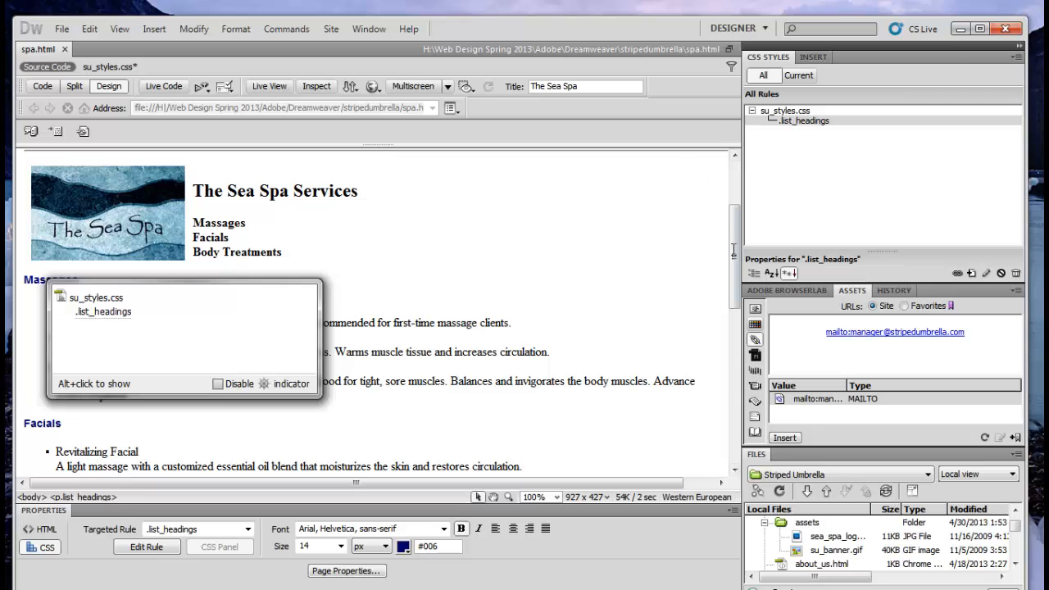
{"action": "left_click", "coordinate": [531, 282]}
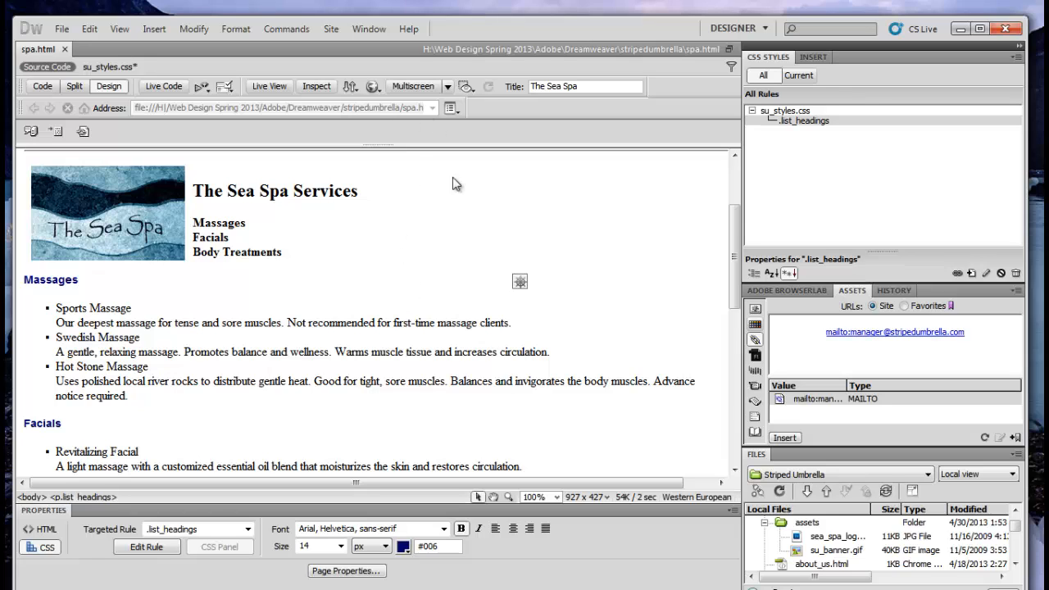
{"action": "left_click", "coordinate": [120, 29]}
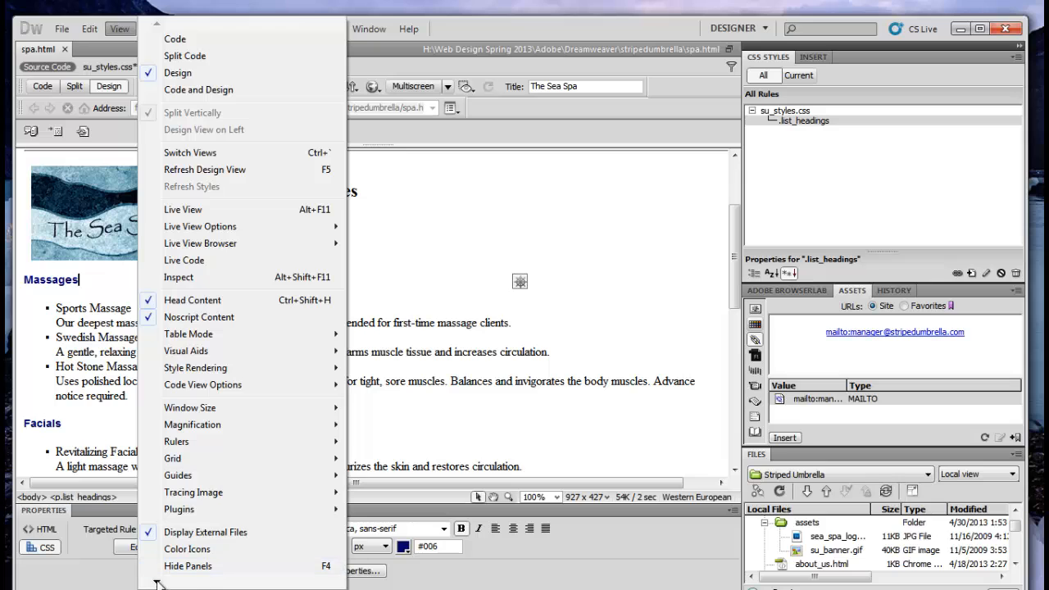
{"action": "mouse_move", "coordinate": [160, 583]}
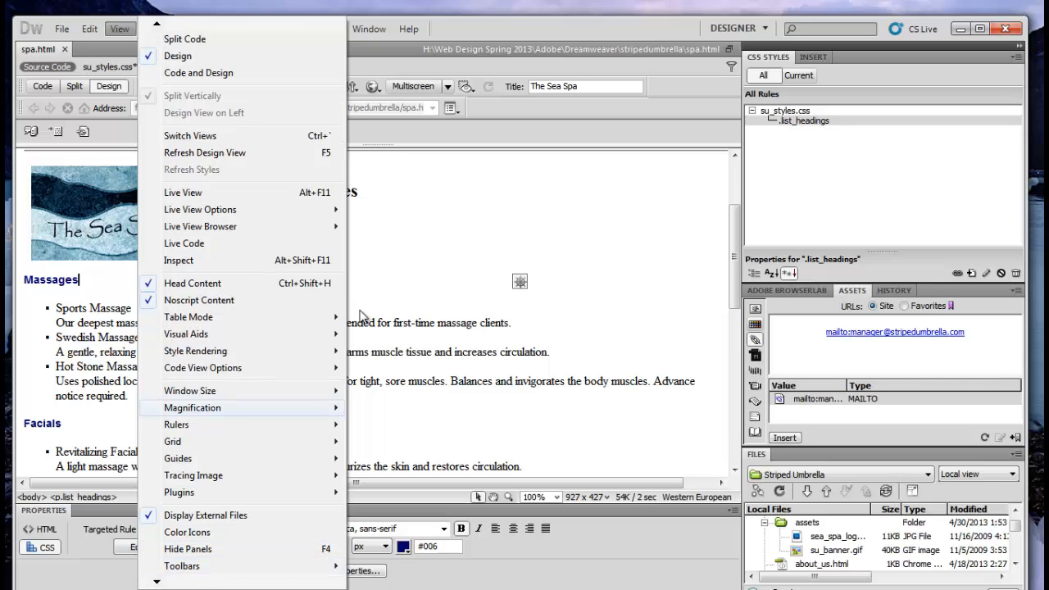
{"action": "left_click", "coordinate": [465, 216]}
{"action": "left_click", "coordinate": [371, 29]}
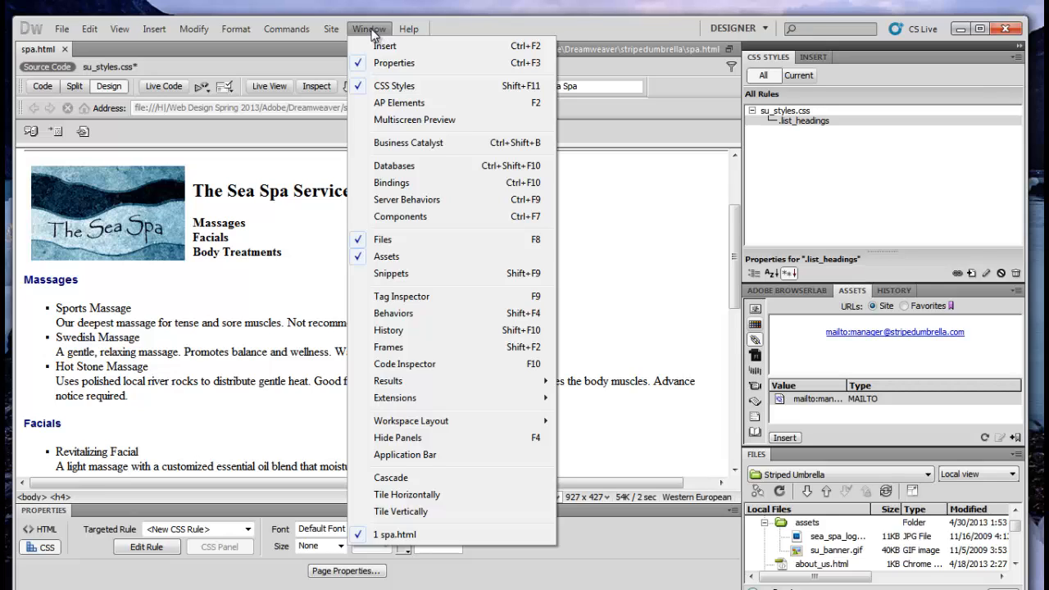
{"action": "left_click", "coordinate": [159, 271]}
Use the Code Navigator on the Massages heading to review the list_headings properties and open the rule's code in su_styles.css
{"action": "left_click", "coordinate": [47, 281]}
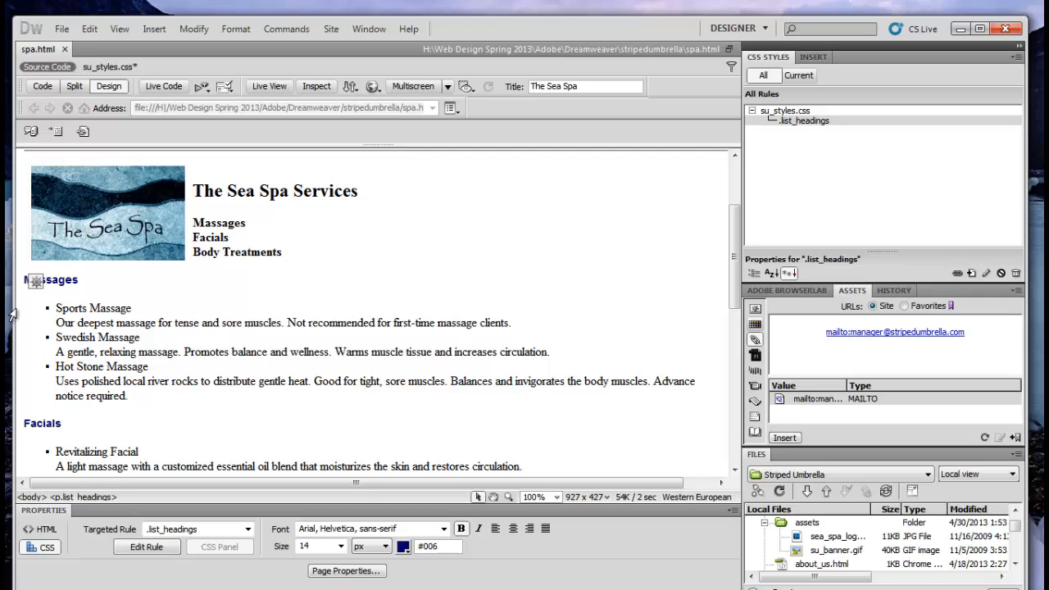
{"action": "left_click", "coordinate": [87, 315]}
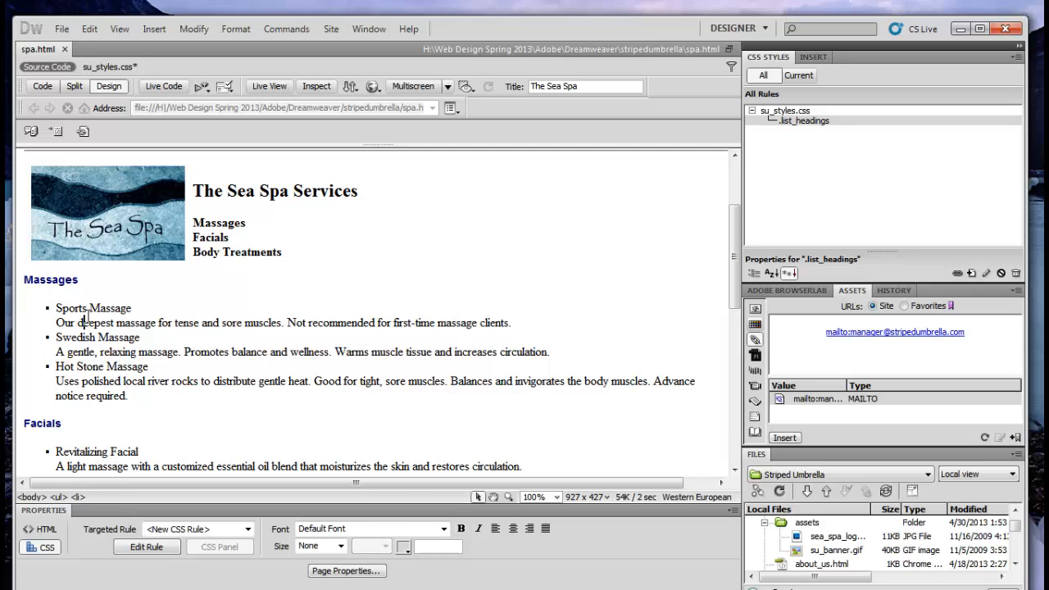
{"action": "left_click", "coordinate": [49, 280]}
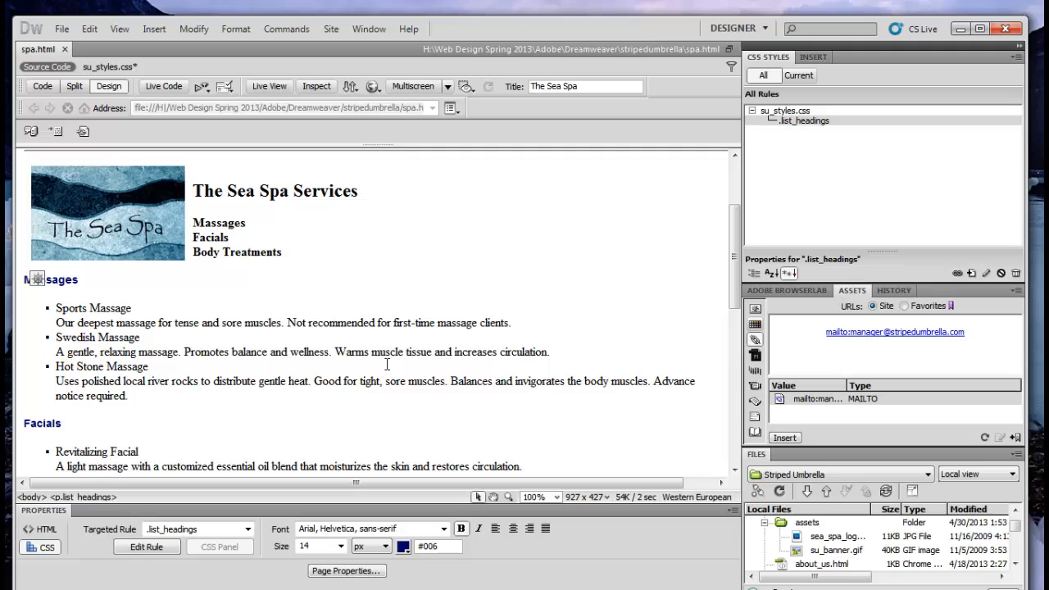
{"action": "left_click", "coordinate": [37, 279]}
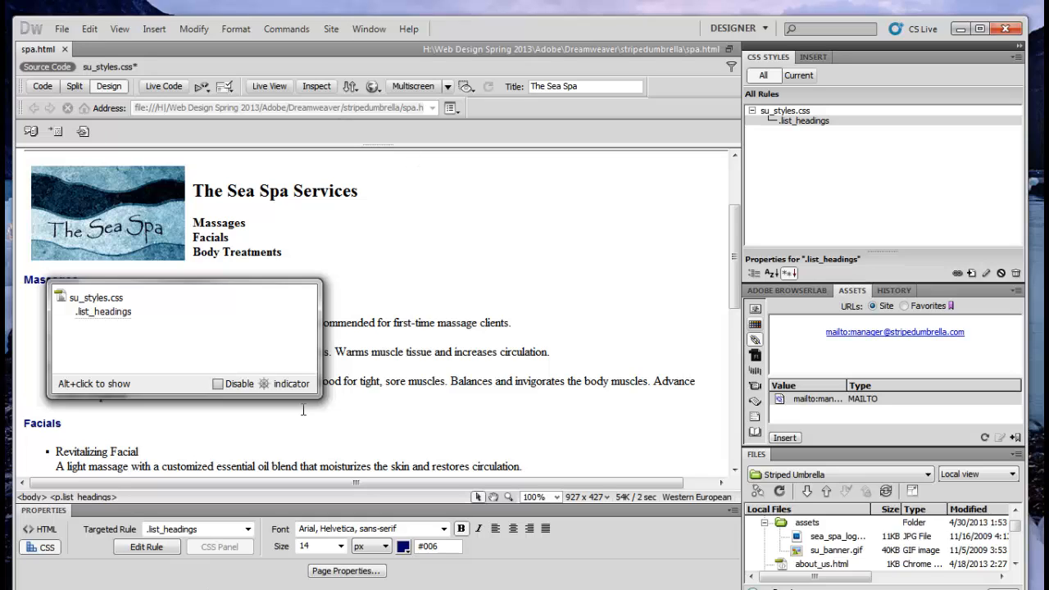
{"action": "mouse_move", "coordinate": [113, 315]}
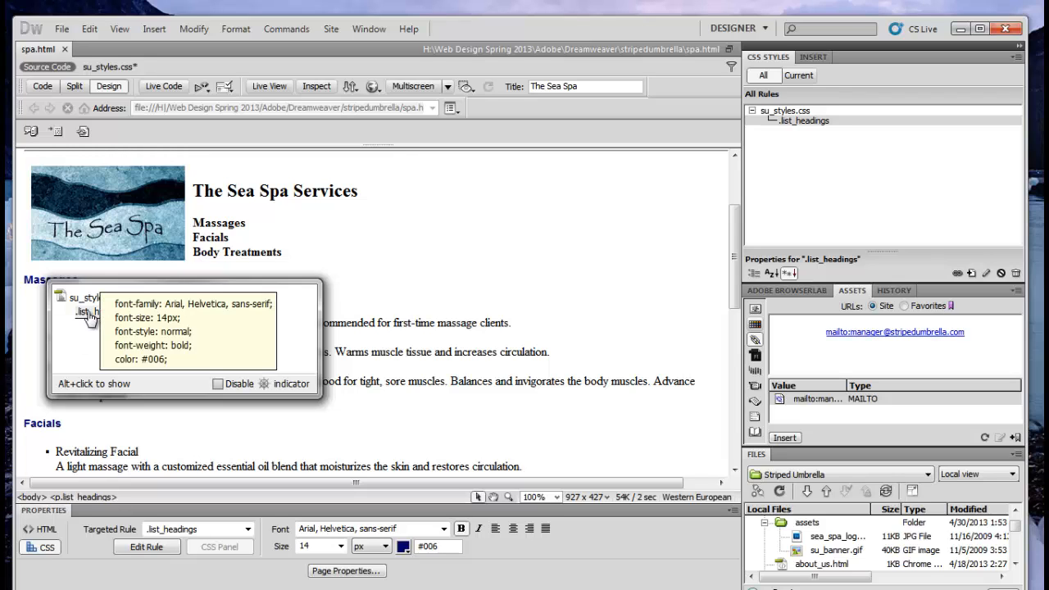
{"action": "left_click", "coordinate": [87, 315]}
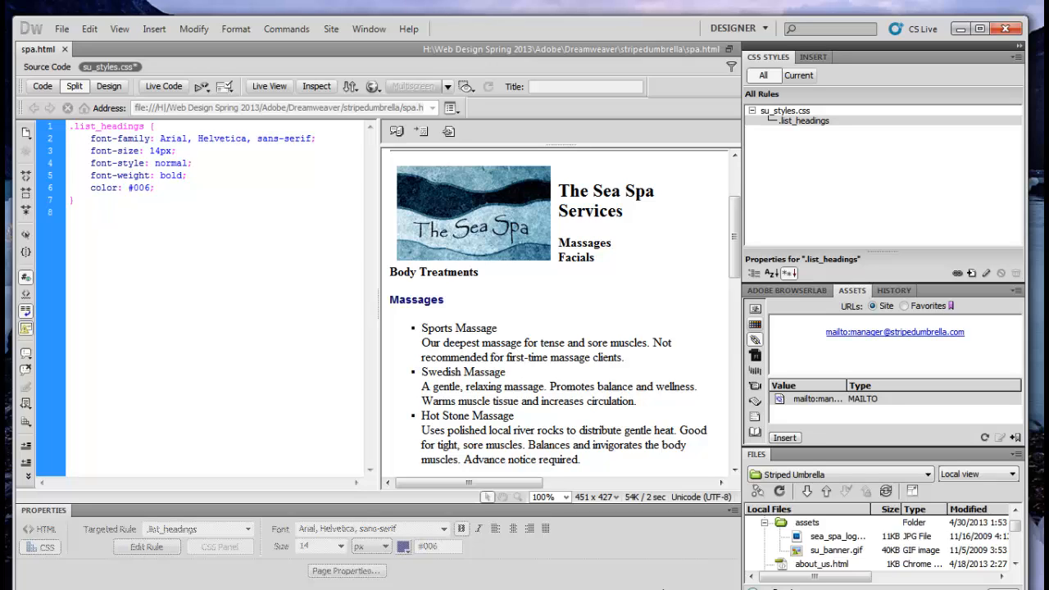
Set the list_headings rule's color value to #003 in the su_styles.css code
{"action": "left_click", "coordinate": [149, 187]}
{"action": "key", "text": "BackSpace"}
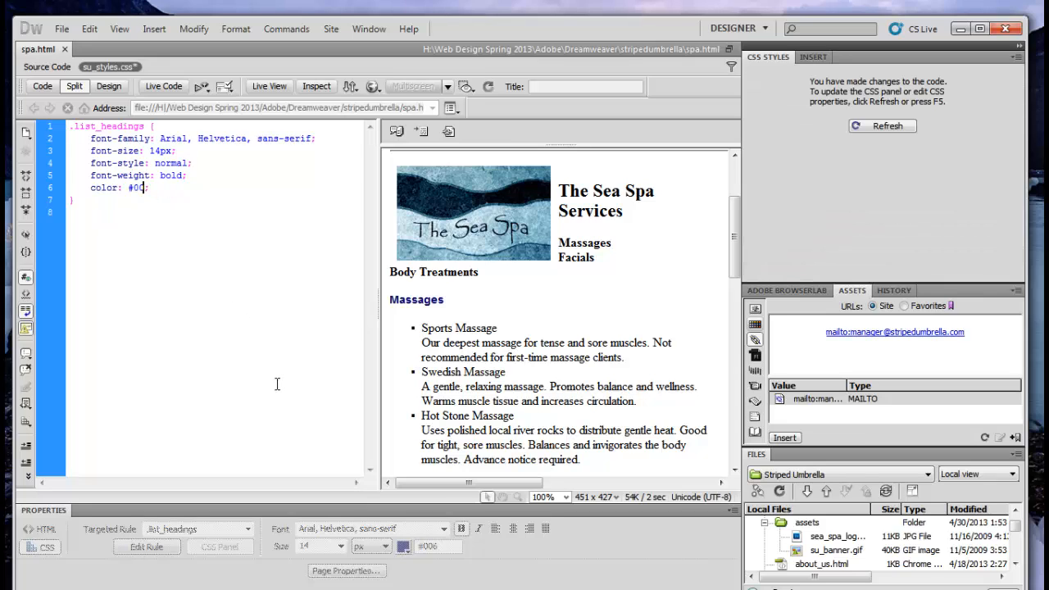
{"action": "type", "text": "3"}
{"action": "left_click", "coordinate": [308, 391]}
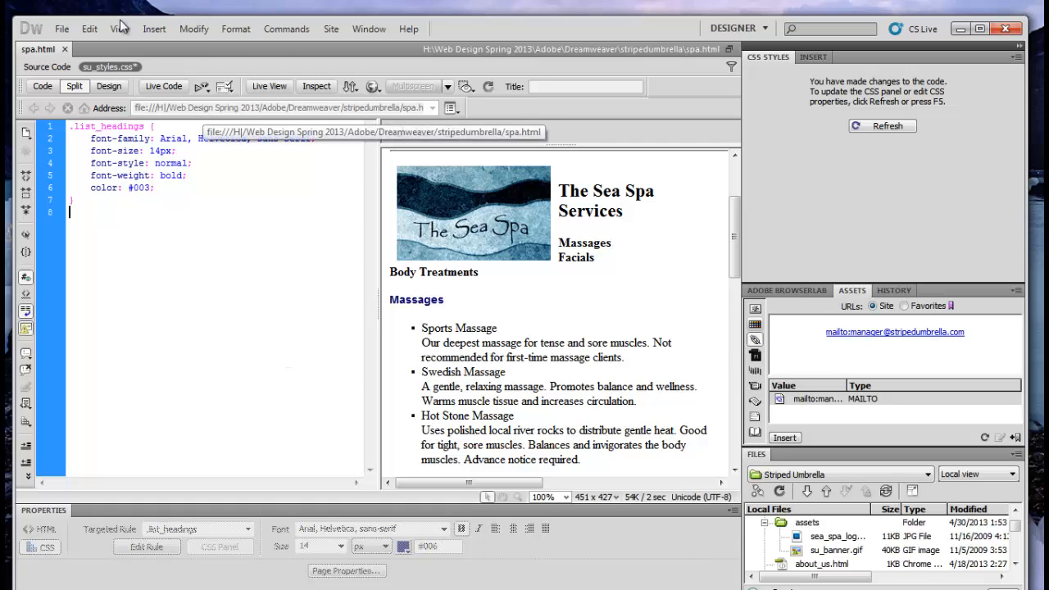
Save su_styles.css and return to the Massages heading in the page design to refresh its styling
{"action": "left_click", "coordinate": [62, 28]}
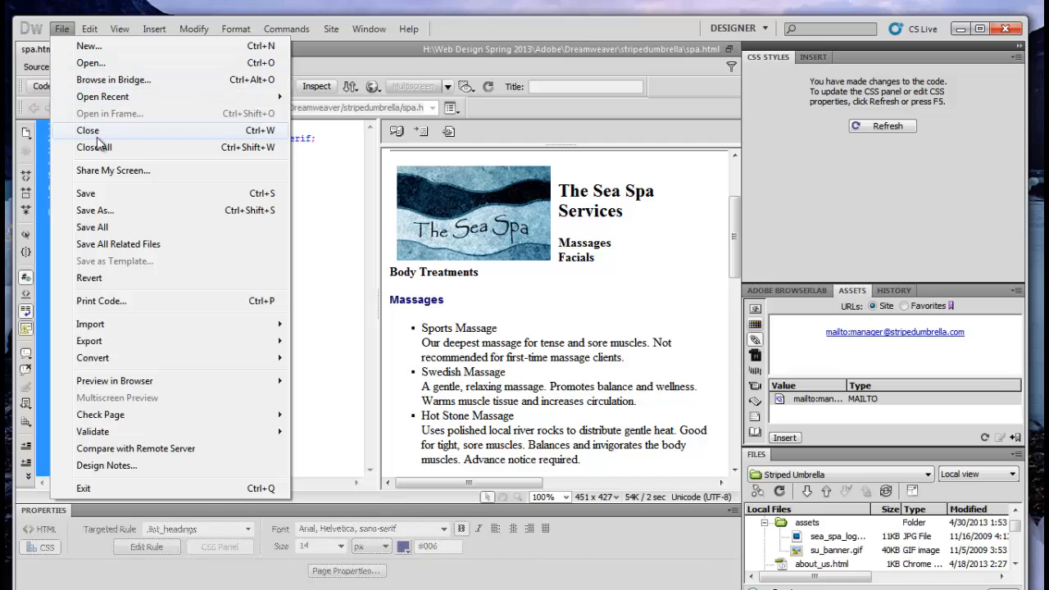
{"action": "left_click", "coordinate": [104, 195]}
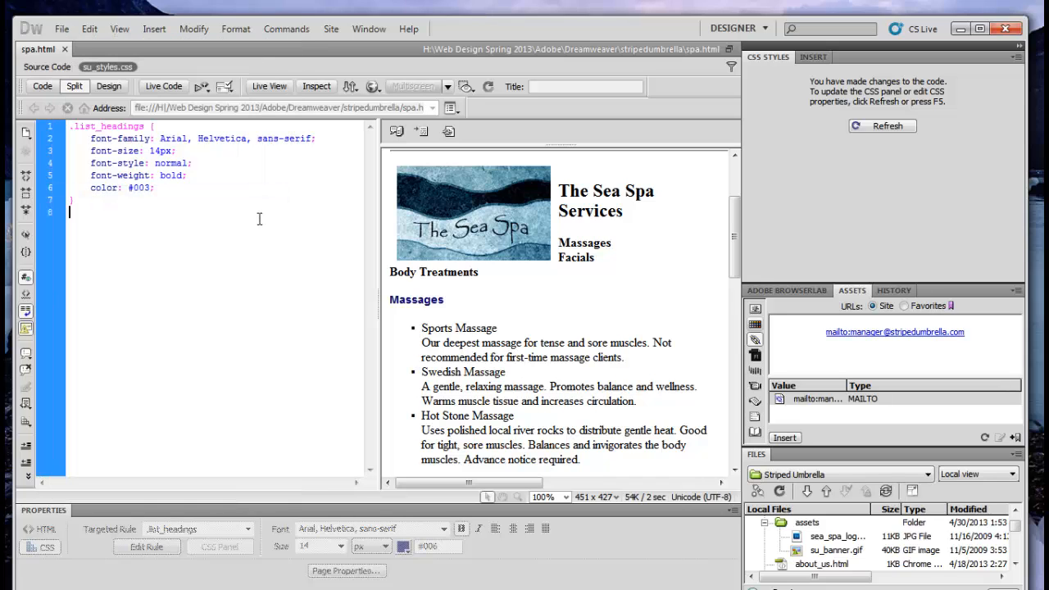
{"action": "left_click", "coordinate": [452, 305]}
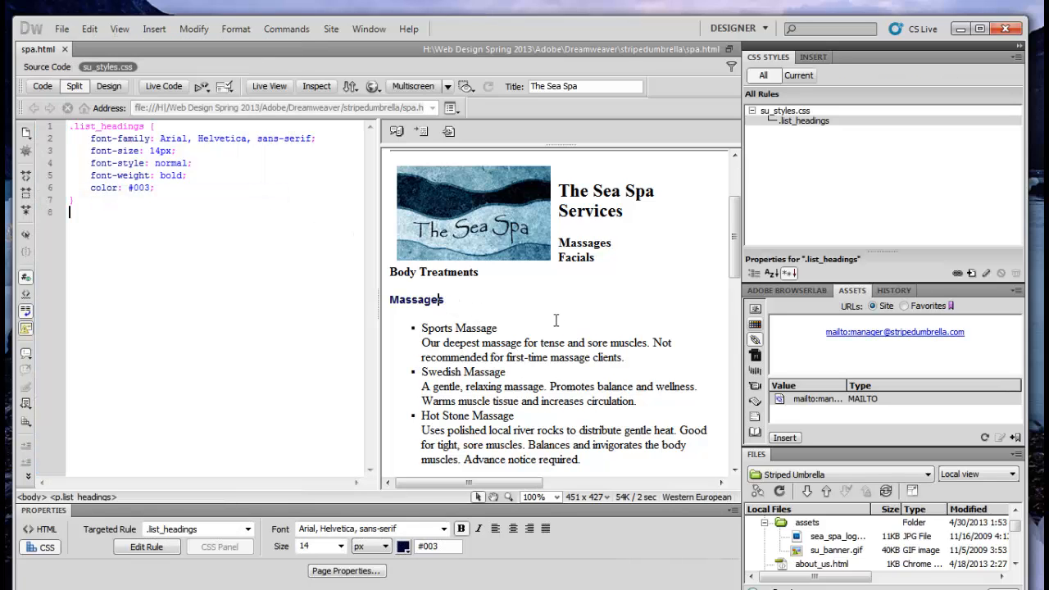